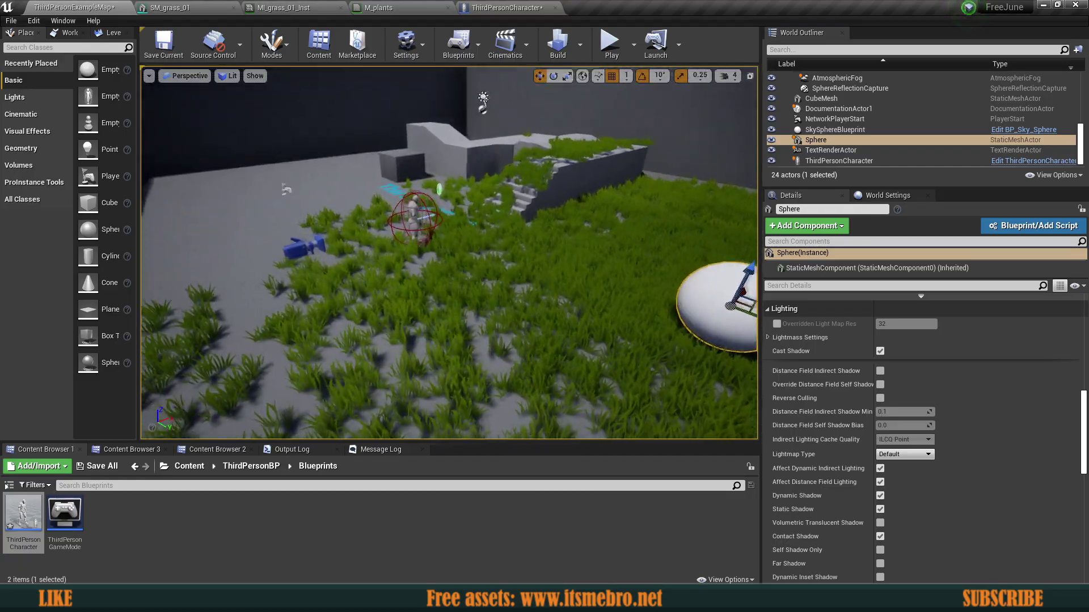
Step: Move the white sphere across the ground through the grass to test how the blades react to it
{"action": "right_click_drag", "start_coordinate": [508, 284], "coordinate": [539, 286]}
{"action": "right_click_drag", "start_coordinate": [420, 267], "coordinate": [416, 247]}
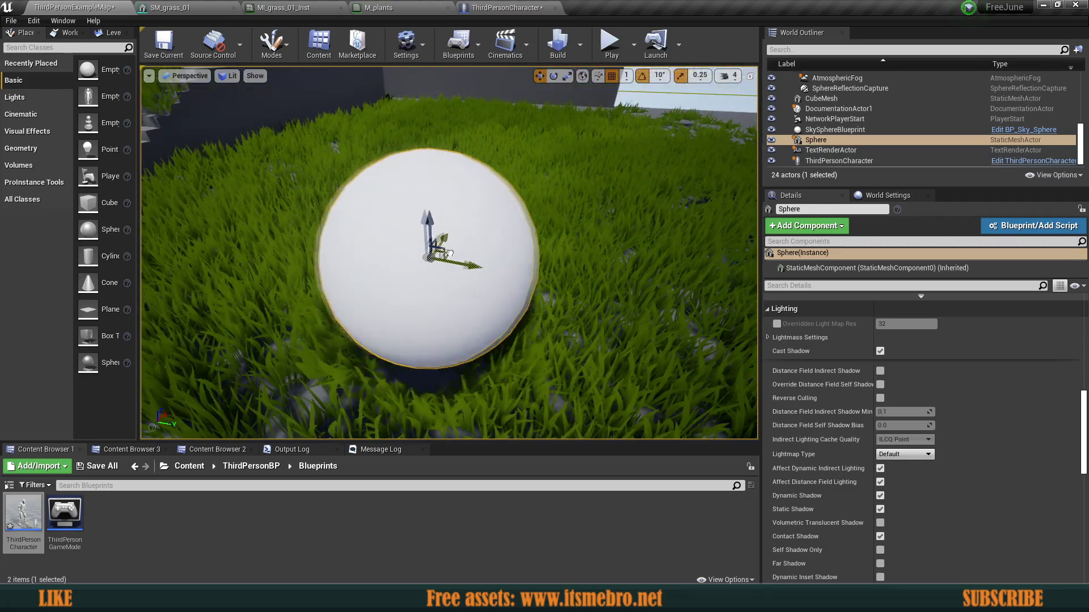
{"action": "mouse_move", "coordinate": [450, 252]}
{"action": "left_mouse_down"}
{"action": "mouse_move", "coordinate": [511, 270]}
{"action": "mouse_move", "coordinate": [534, 248]}
{"action": "mouse_move", "coordinate": [443, 235]}
{"action": "left_mouse_up"}
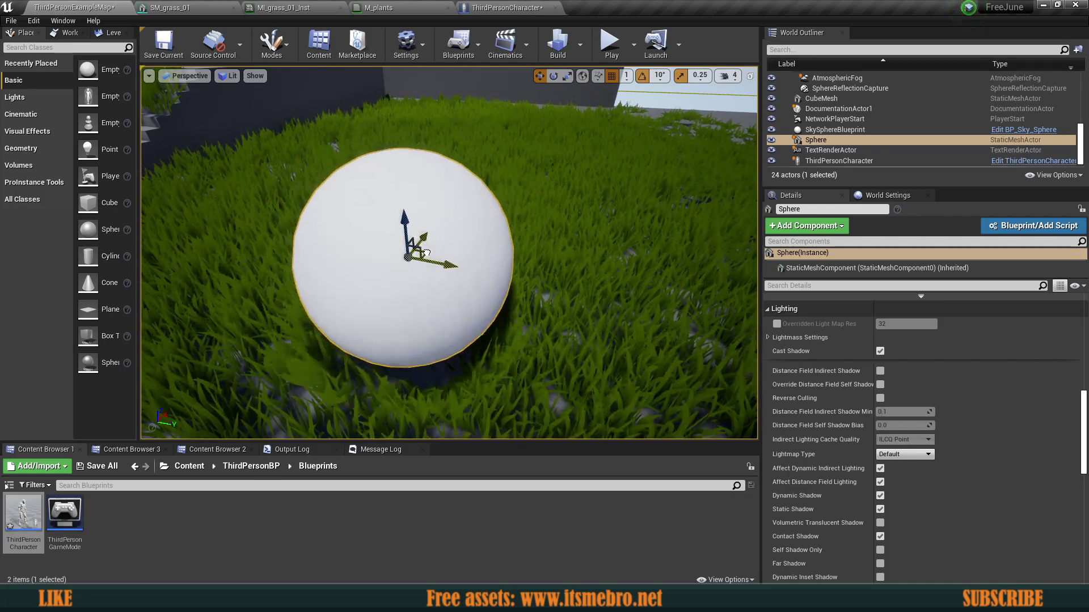
{"action": "left_click_drag", "start_coordinate": [426, 253], "coordinate": [468, 190]}
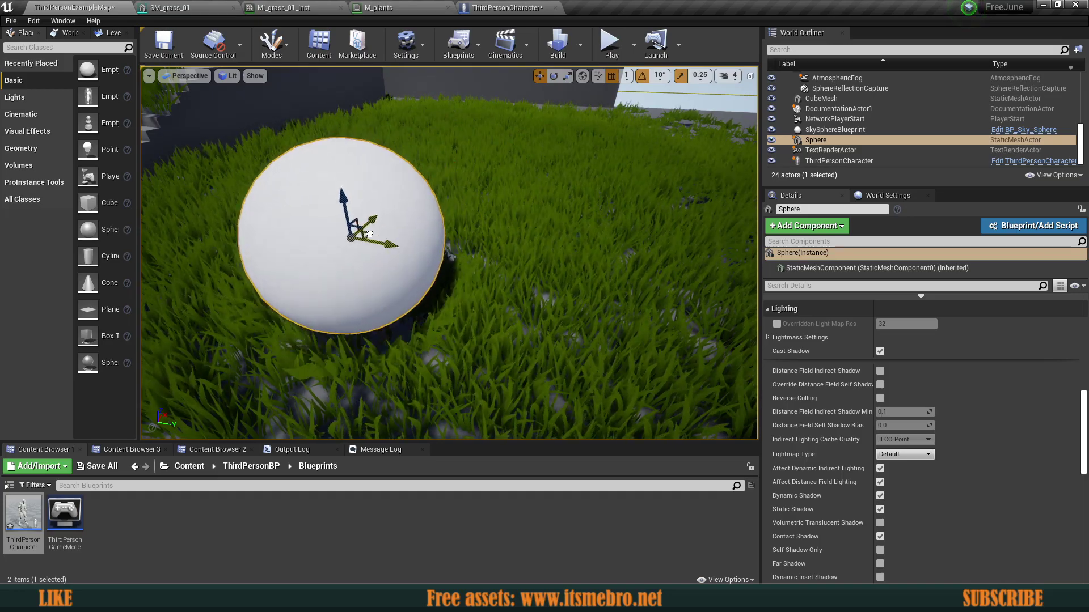
{"action": "left_click_drag", "start_coordinate": [425, 273], "coordinate": [497, 235]}
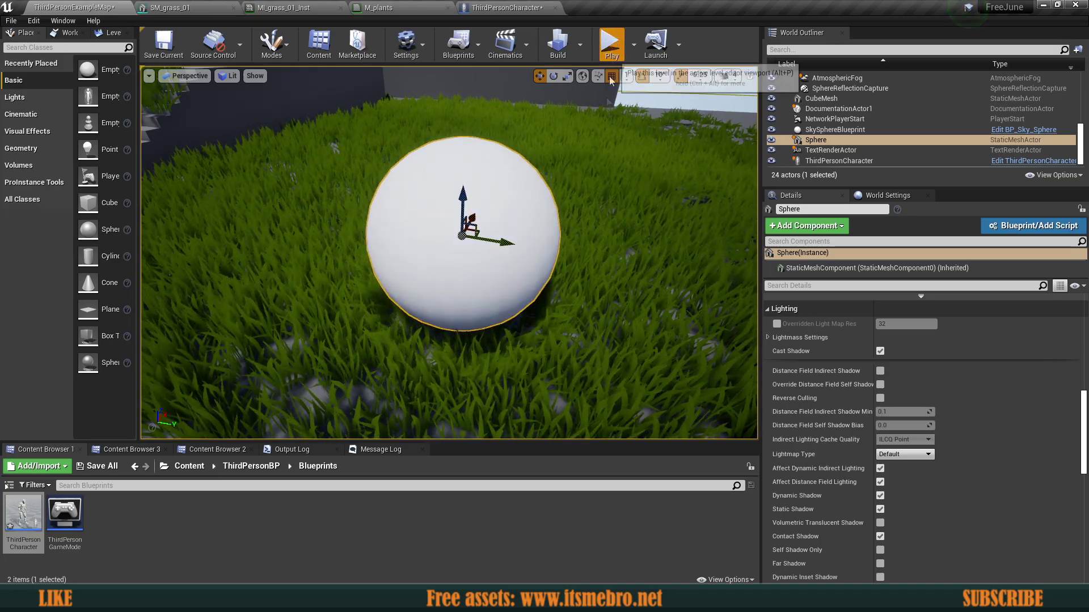
Step: Play the level and run the character through the grass and around the sphere to check the grass interaction
{"action": "left_click", "coordinate": [611, 44]}
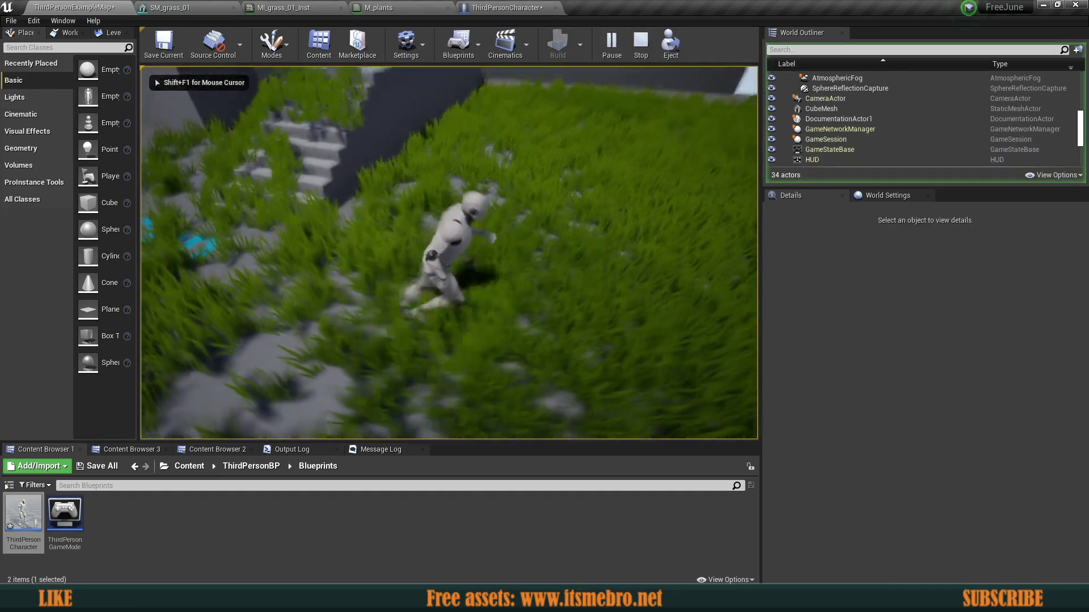
{"action": "key", "text": "d"}
{"action": "key", "text": "w"}
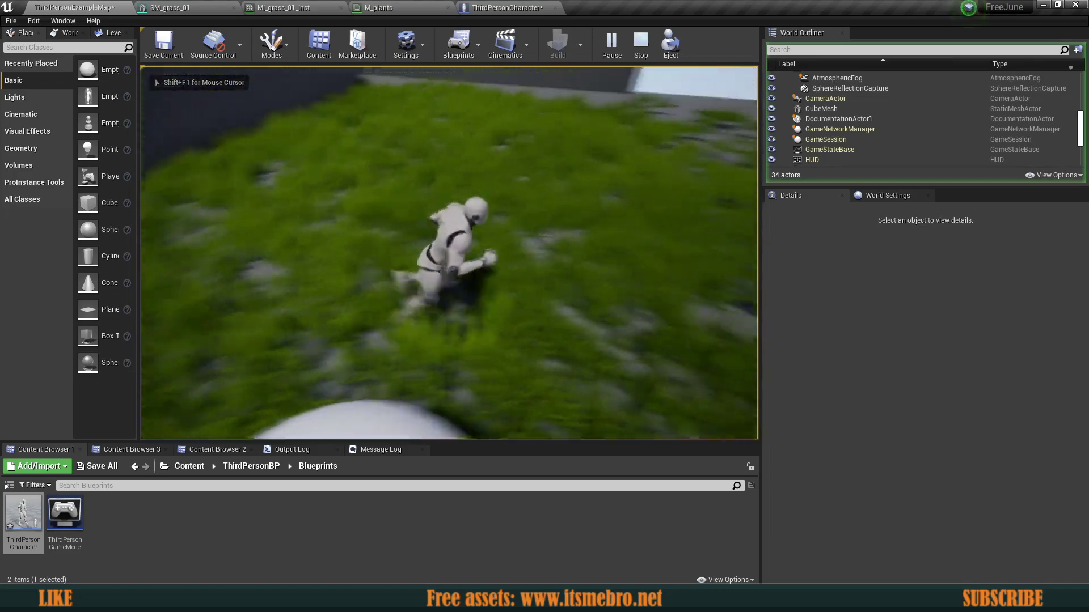
{"action": "key", "text": "s"}
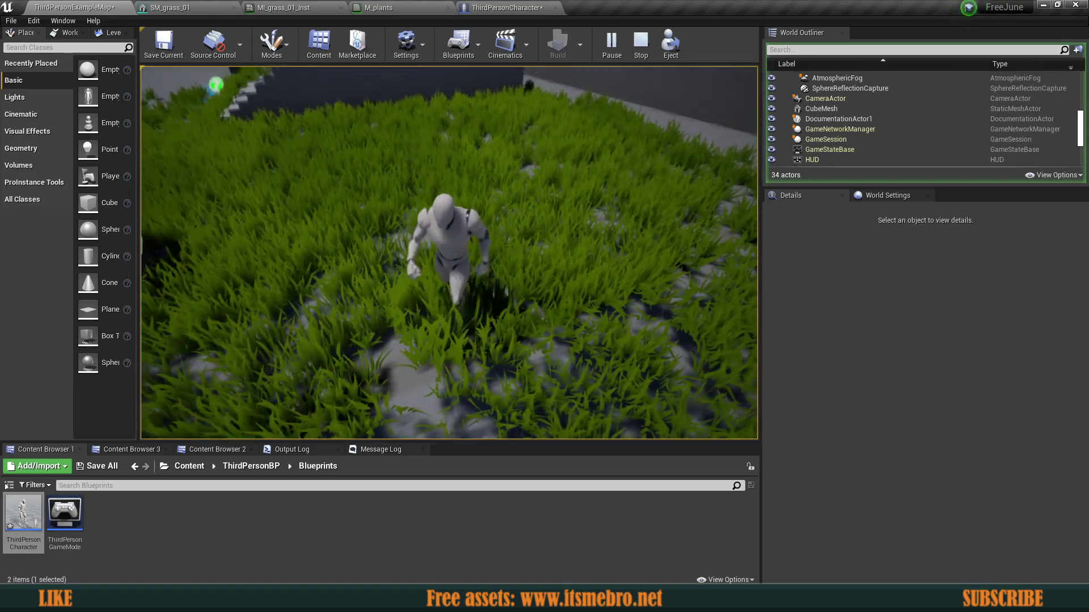
{"action": "key", "text": "d"}
{"action": "key", "text": "a"}
{"action": "key", "text": "w"}
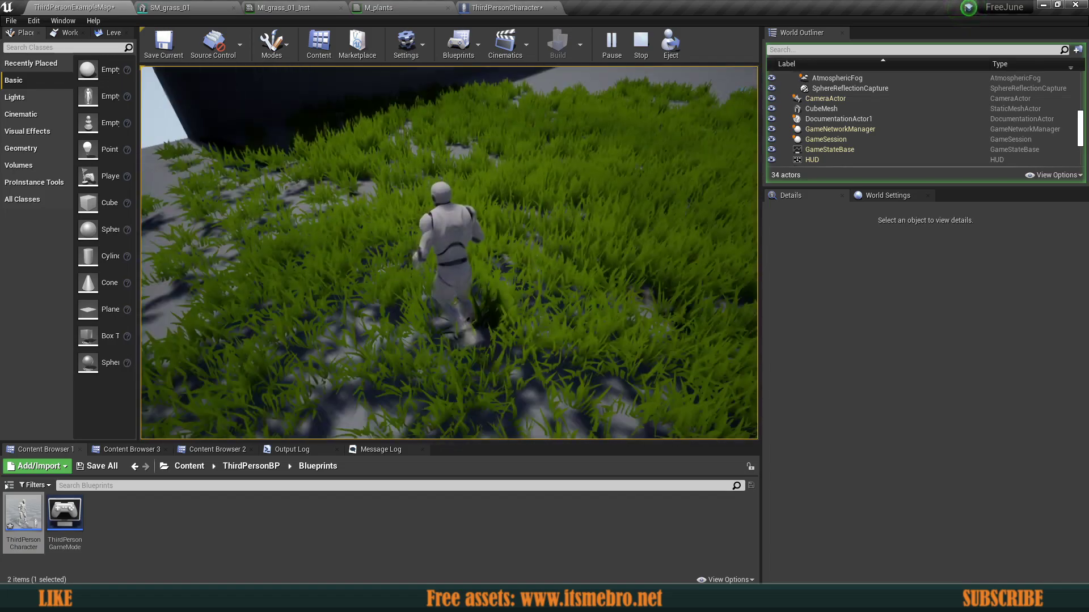
{"action": "key", "text": "w"}
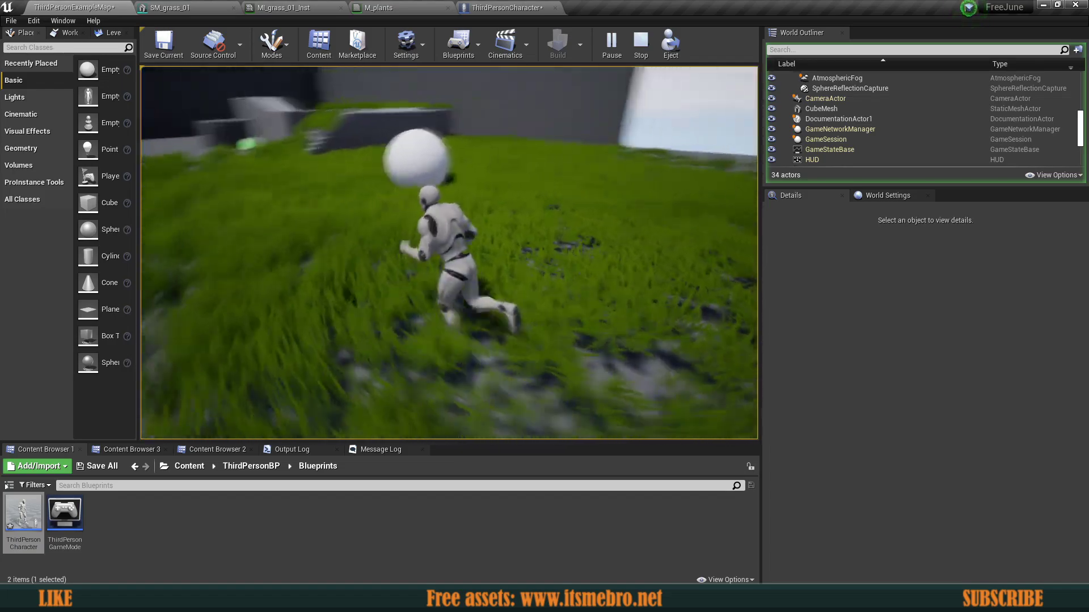
{"action": "key", "text": "w"}
{"action": "key", "text": "a"}
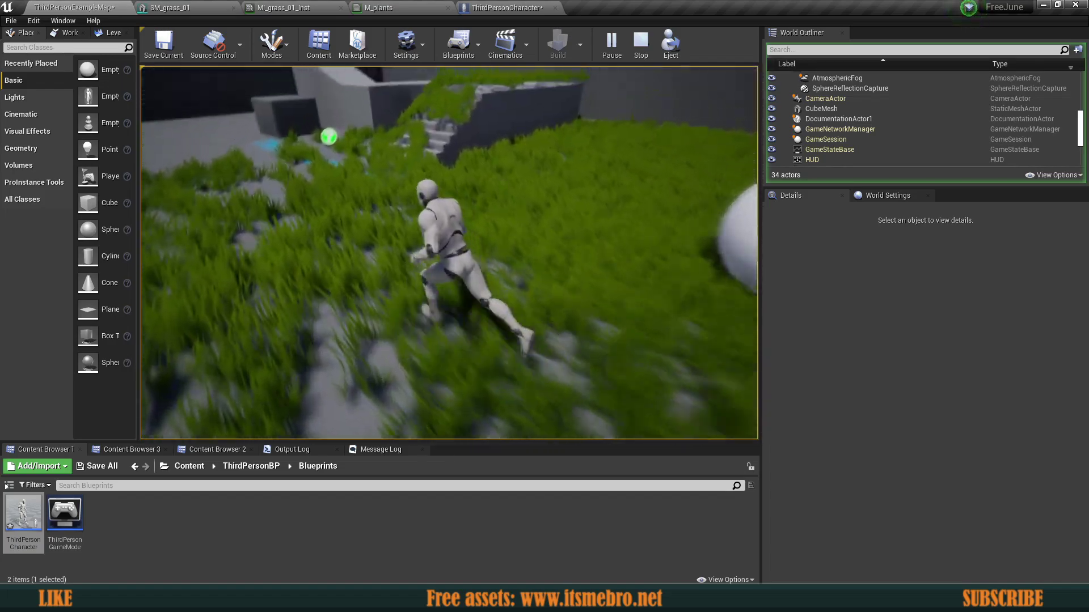
{"action": "key", "text": "w"}
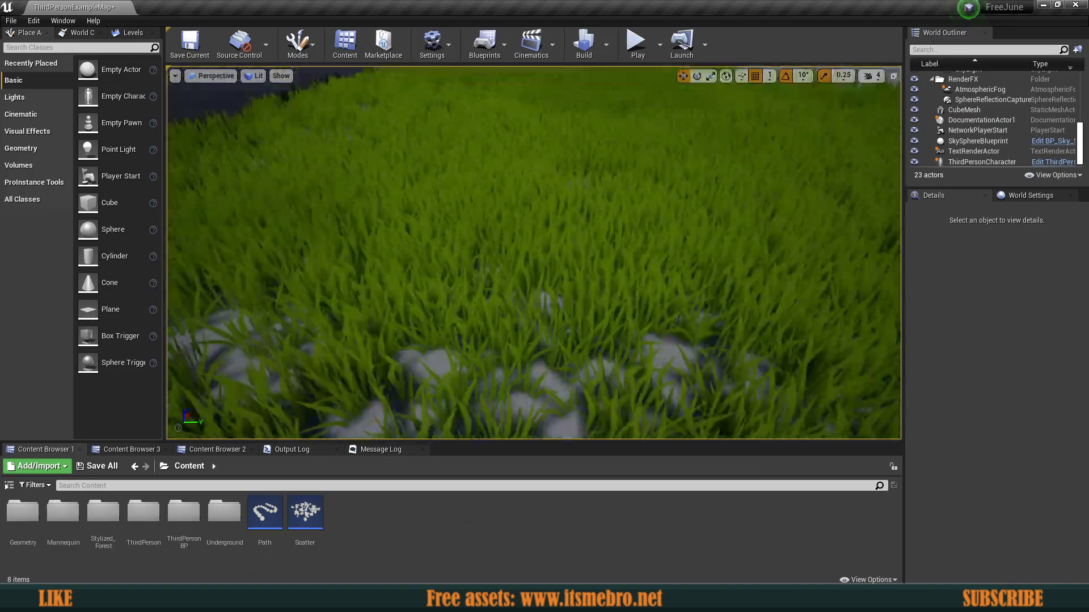
Step: Open the SM_grass_01 mesh from the Stylized_Forest/Meshes/plants folder
{"action": "right_click_drag", "start_coordinate": [534, 253], "coordinate": [590, 238]}
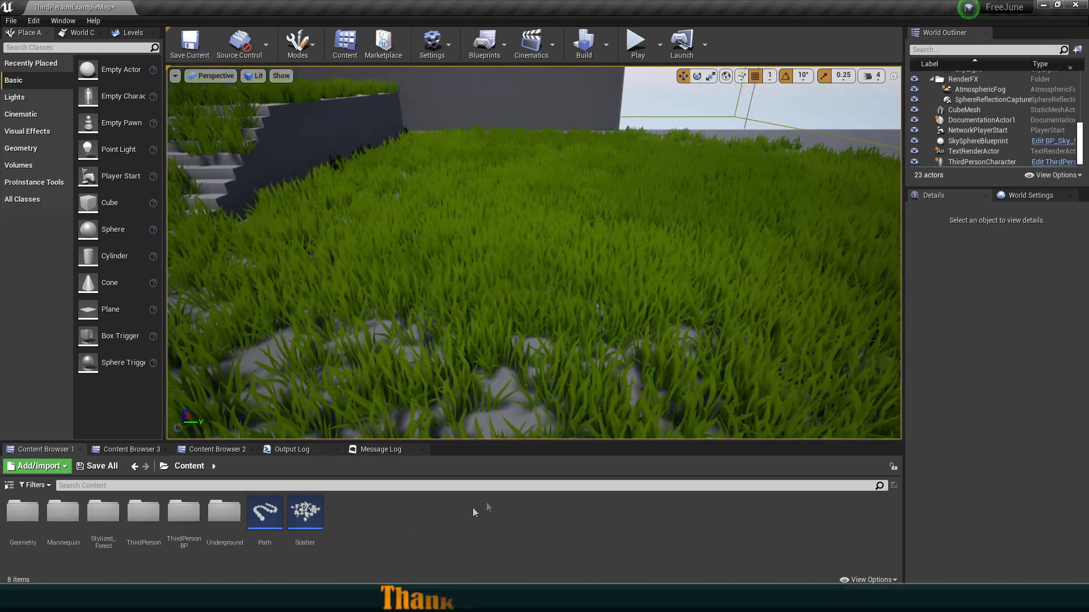
{"action": "double_click", "coordinate": [103, 512]}
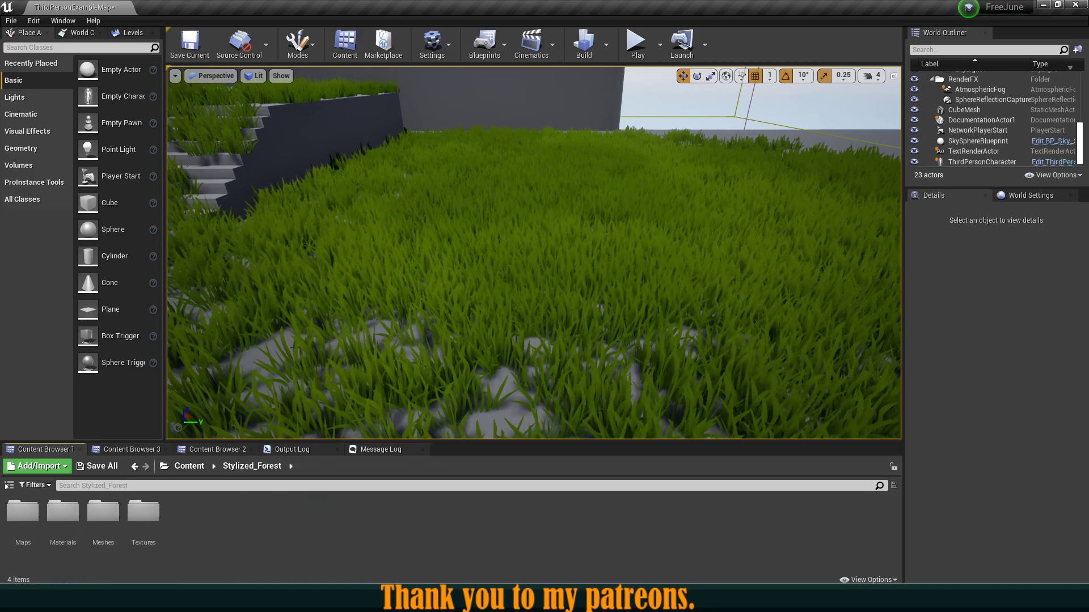
{"action": "double_click", "coordinate": [103, 512]}
{"action": "double_click", "coordinate": [23, 512]}
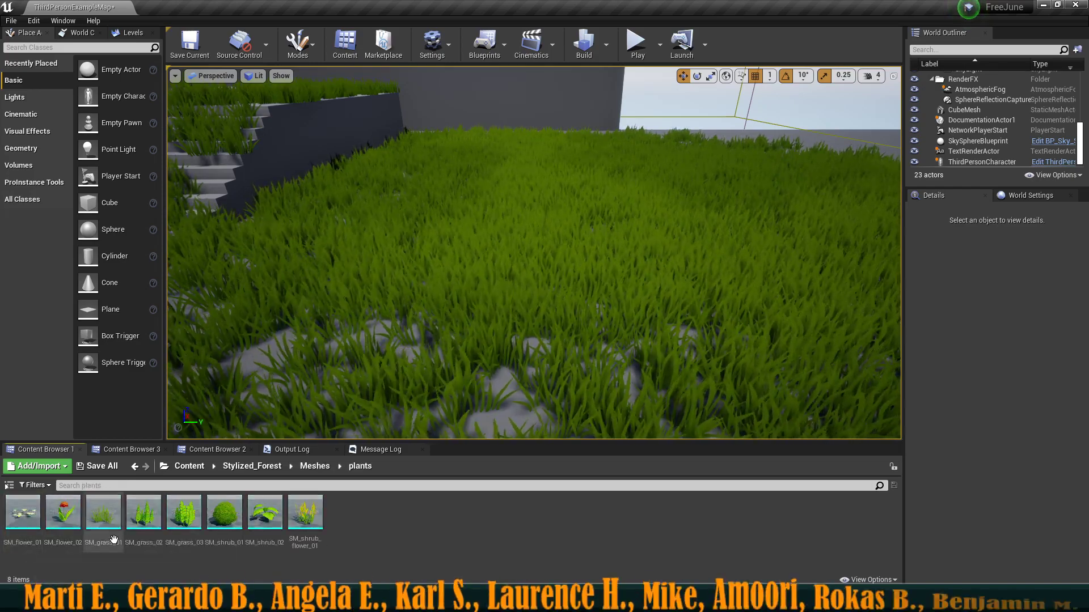
{"action": "double_click", "coordinate": [113, 536]}
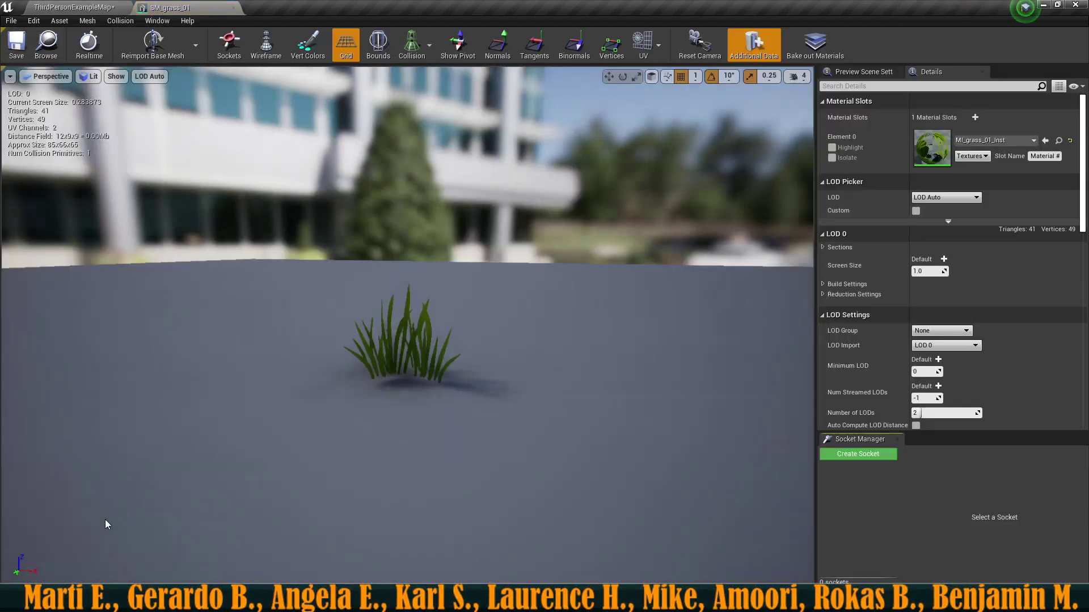
{"action": "right_click_drag", "start_coordinate": [387, 343], "coordinate": [391, 346]}
Step: Return to the level, open the project settings and search them for "mesh"
{"action": "left_click", "coordinate": [91, 6]}
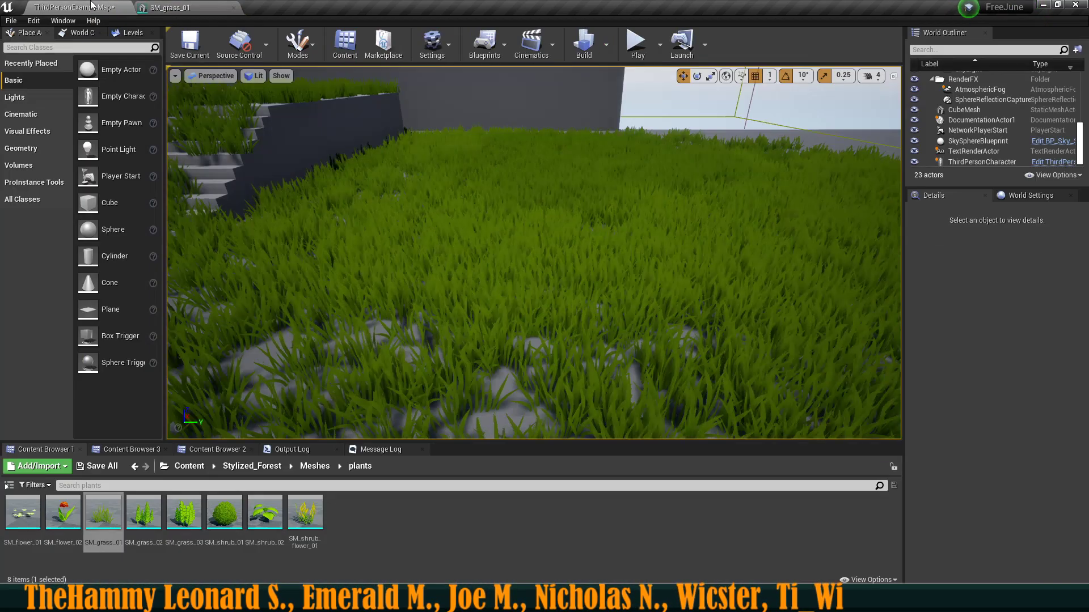
{"action": "mouse_move", "coordinate": [408, 91]}
{"action": "right_mouse_down"}
{"action": "mouse_move", "coordinate": [406, 113]}
{"action": "mouse_move", "coordinate": [408, 91]}
{"action": "right_mouse_up"}
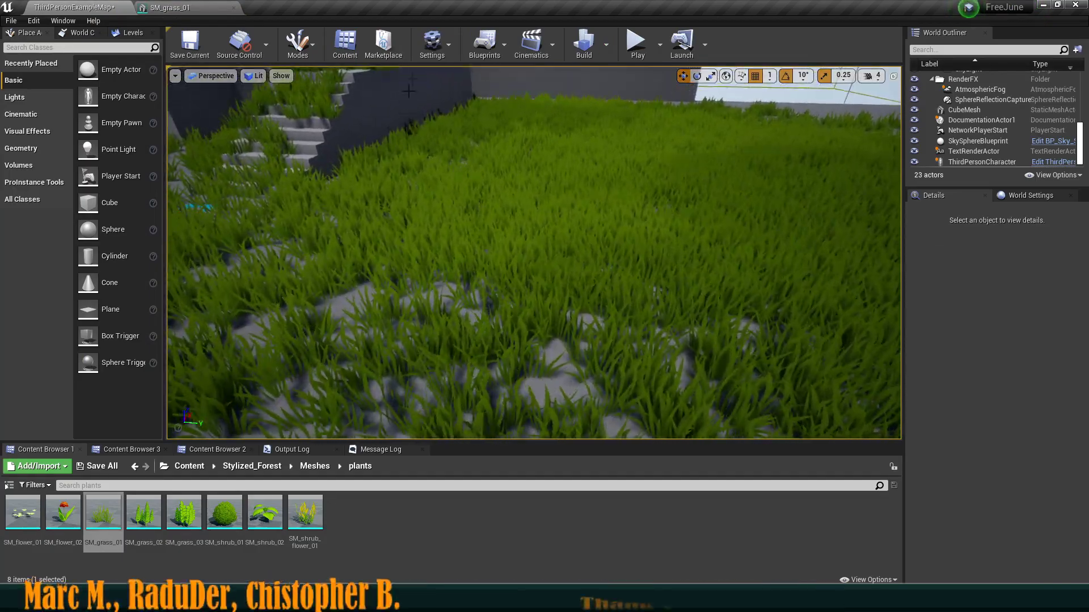
{"action": "left_click", "coordinate": [426, 52]}
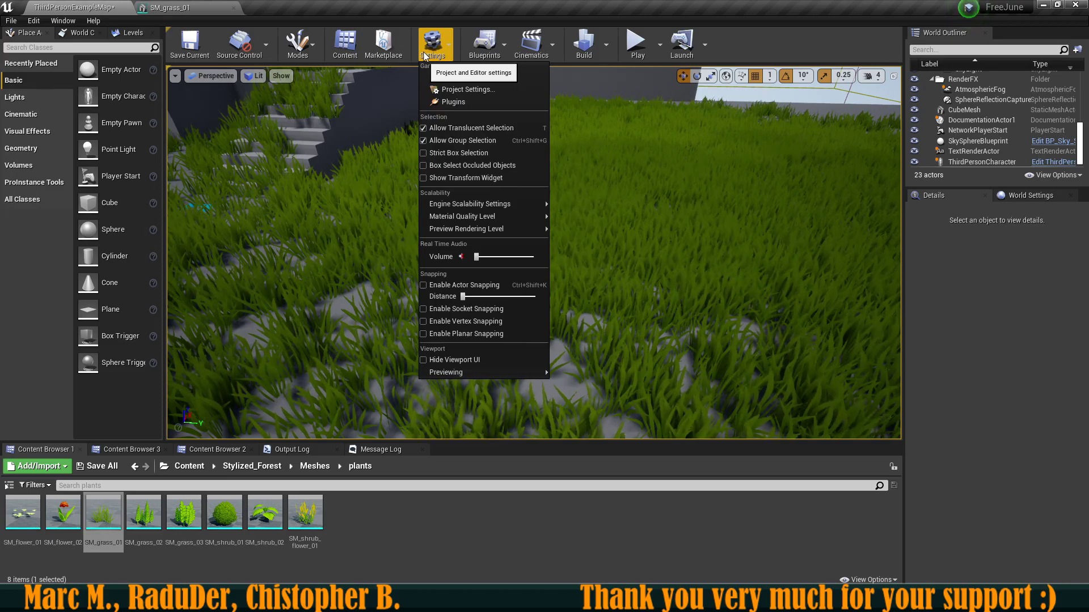
{"action": "left_click", "coordinate": [433, 45]}
{"action": "left_click", "coordinate": [433, 45]}
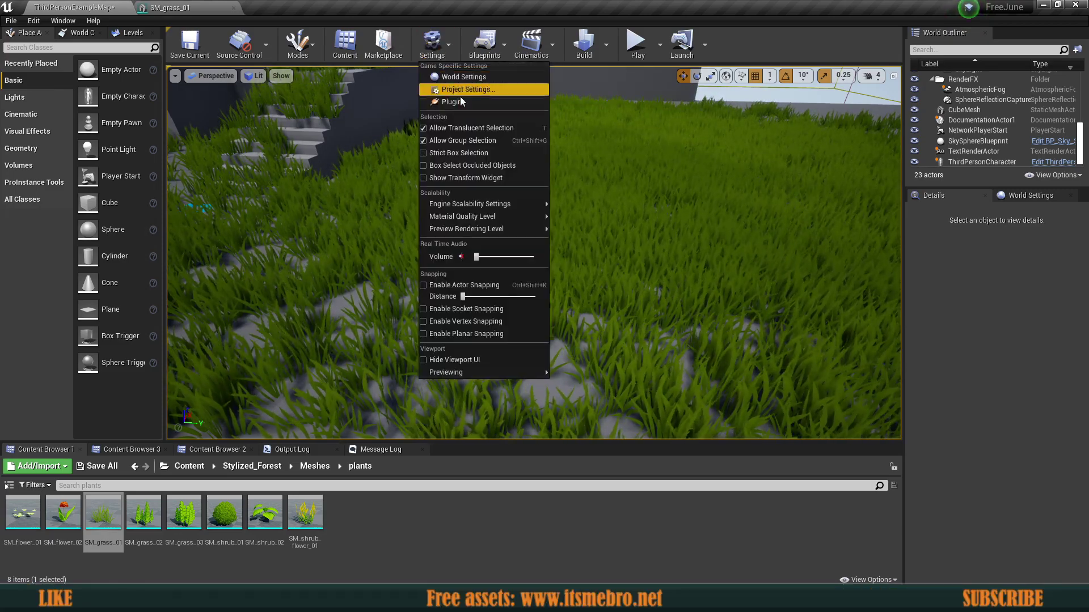
{"action": "left_click", "coordinate": [455, 90]}
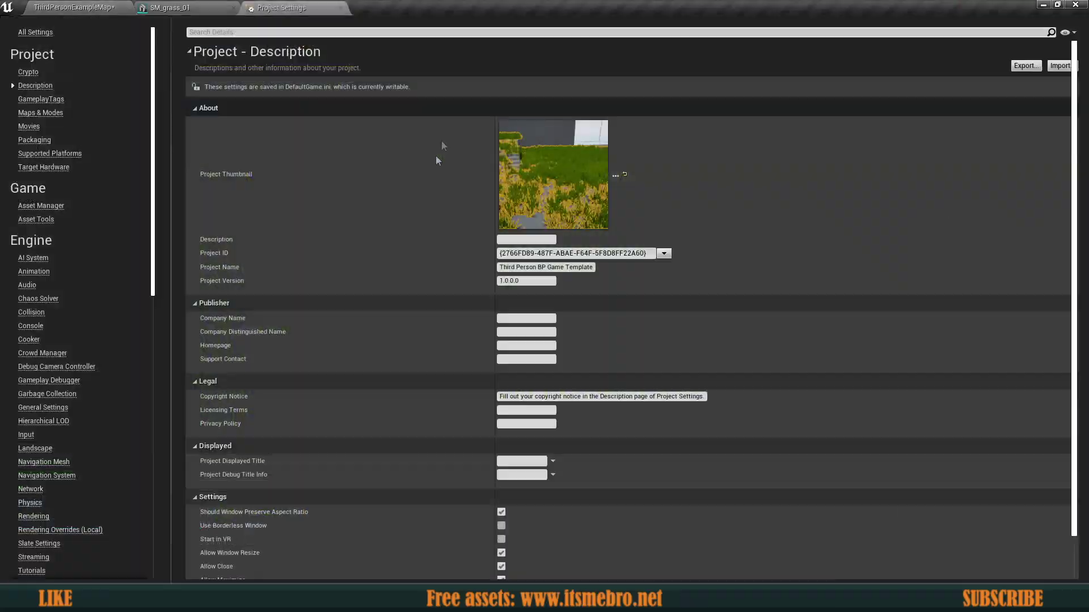
{"action": "left_click", "coordinate": [317, 32]}
{"action": "type", "text": "mesh"}
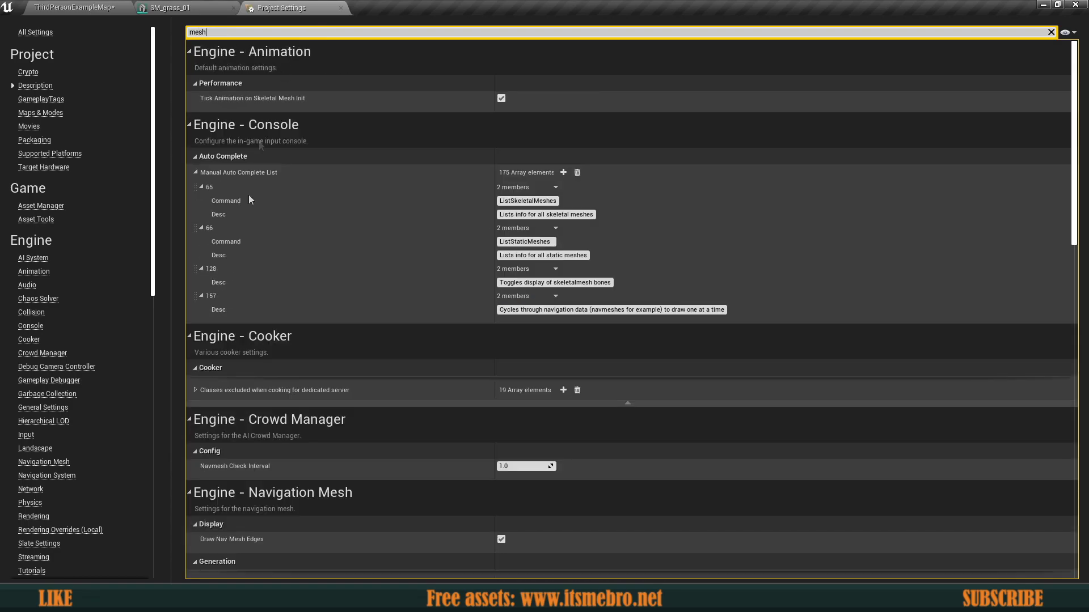
Step: Check the Generate Mesh Distance Fields option in the engine's Rendering Lighting settings, then clear the search and close the project settings
{"action": "scroll", "coordinate": [249, 196], "scroll_direction": "down", "scroll_amount": 10}
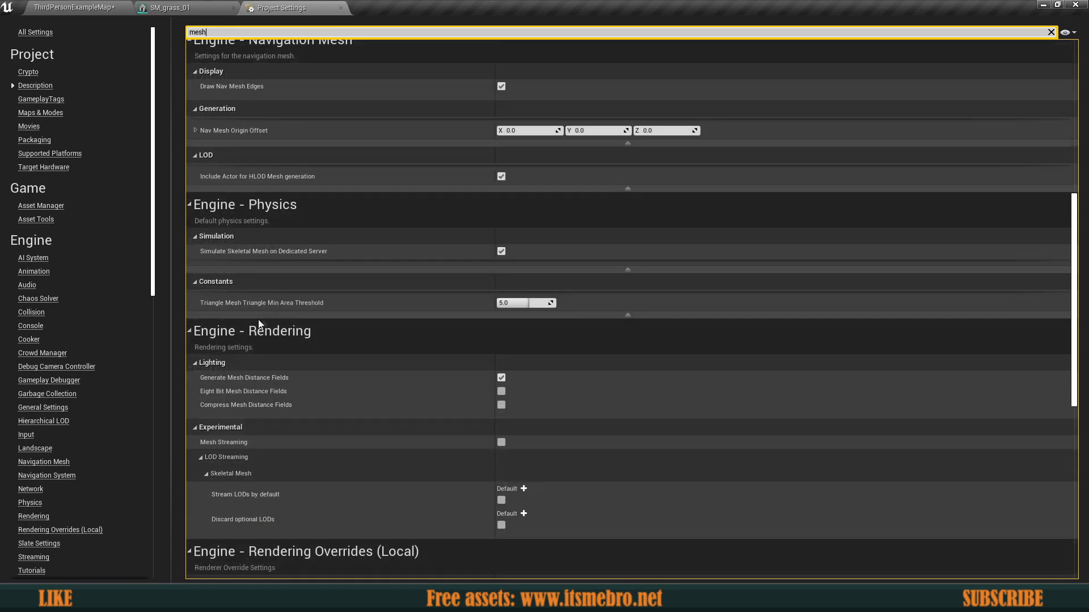
{"action": "scroll", "coordinate": [265, 254], "scroll_direction": "down", "scroll_amount": 5}
{"action": "scroll", "coordinate": [267, 239], "scroll_direction": "up", "scroll_amount": 1}
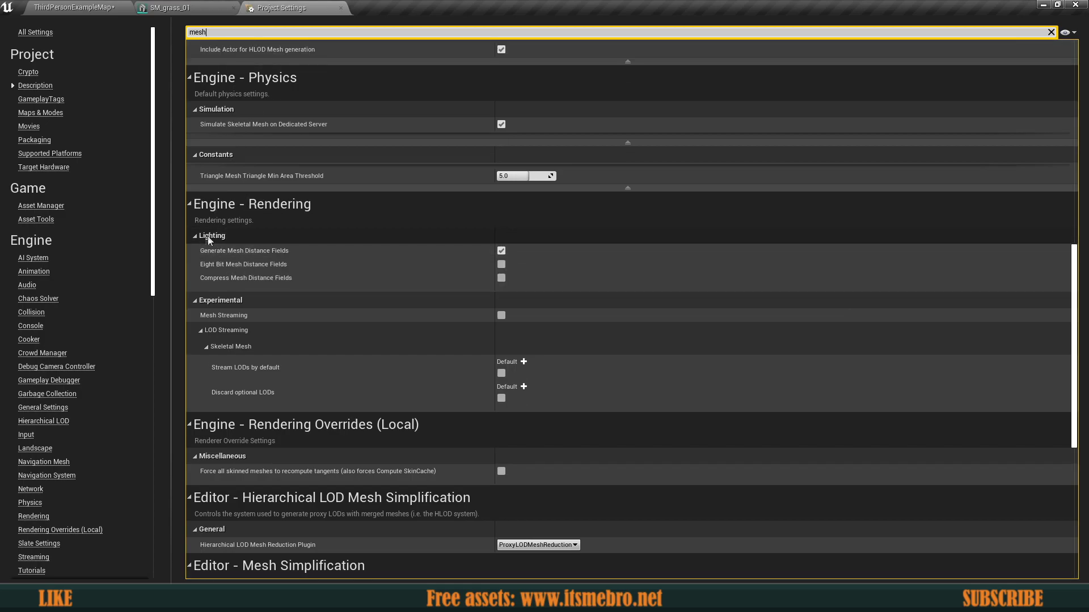
{"action": "mouse_move", "coordinate": [218, 253]}
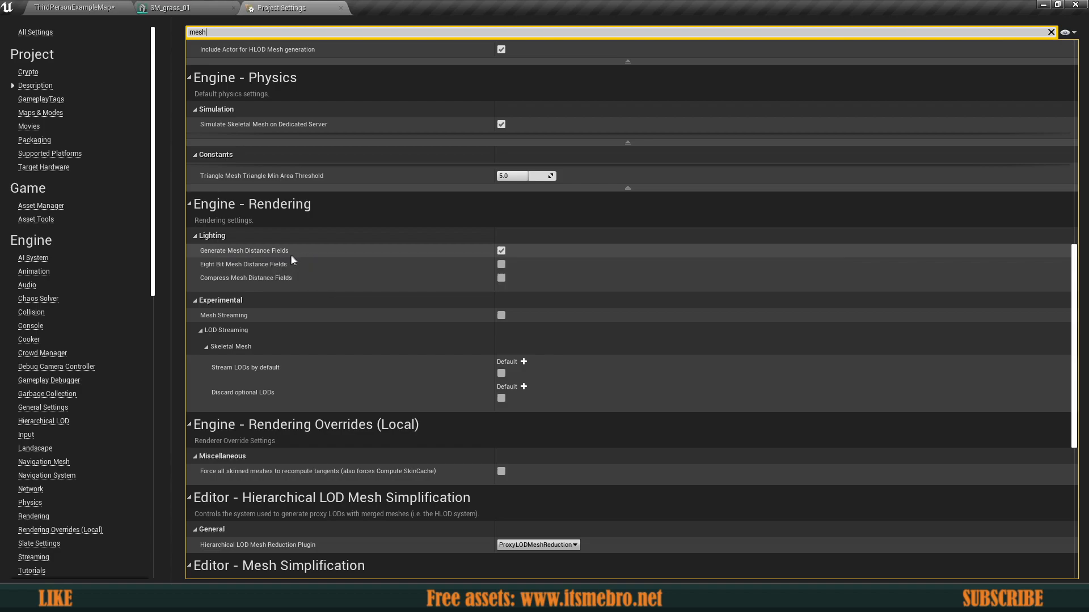
{"action": "scroll", "coordinate": [461, 289], "scroll_direction": "up", "scroll_amount": 1}
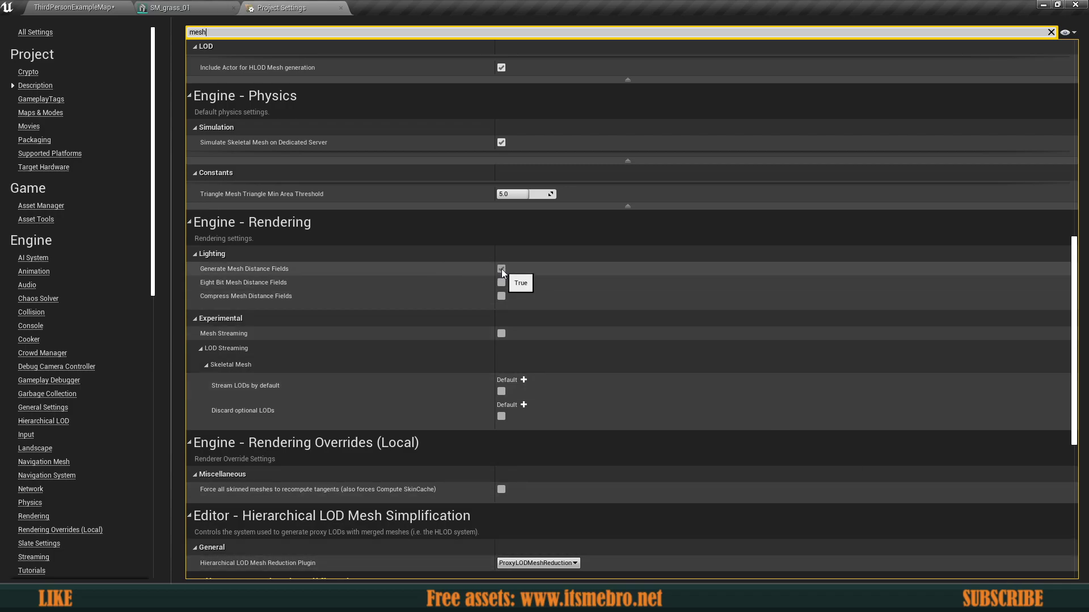
{"action": "left_click", "coordinate": [1051, 35]}
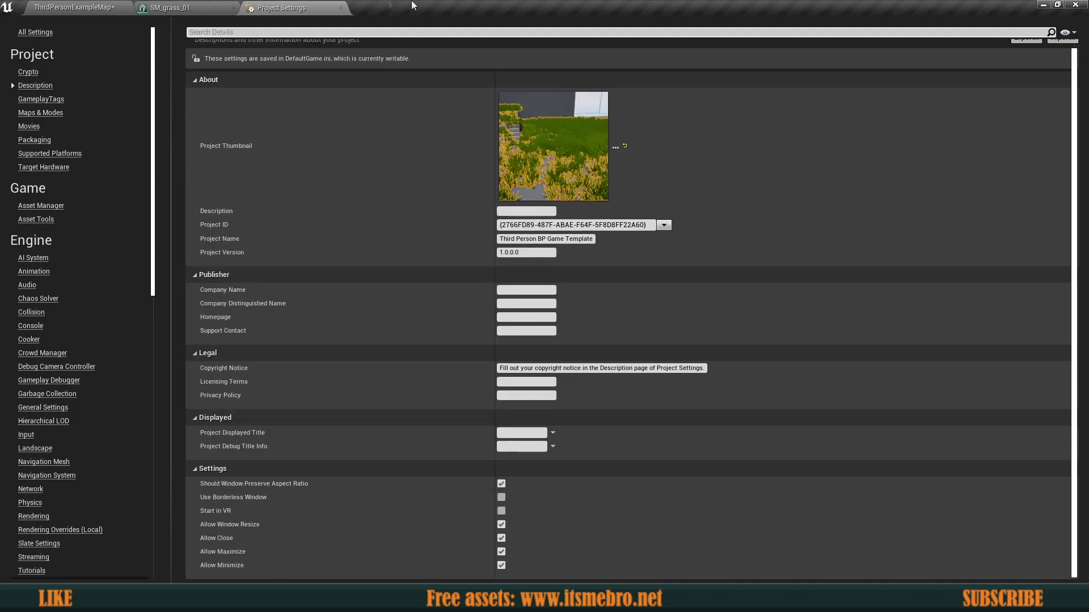
{"action": "left_click", "coordinate": [341, 8]}
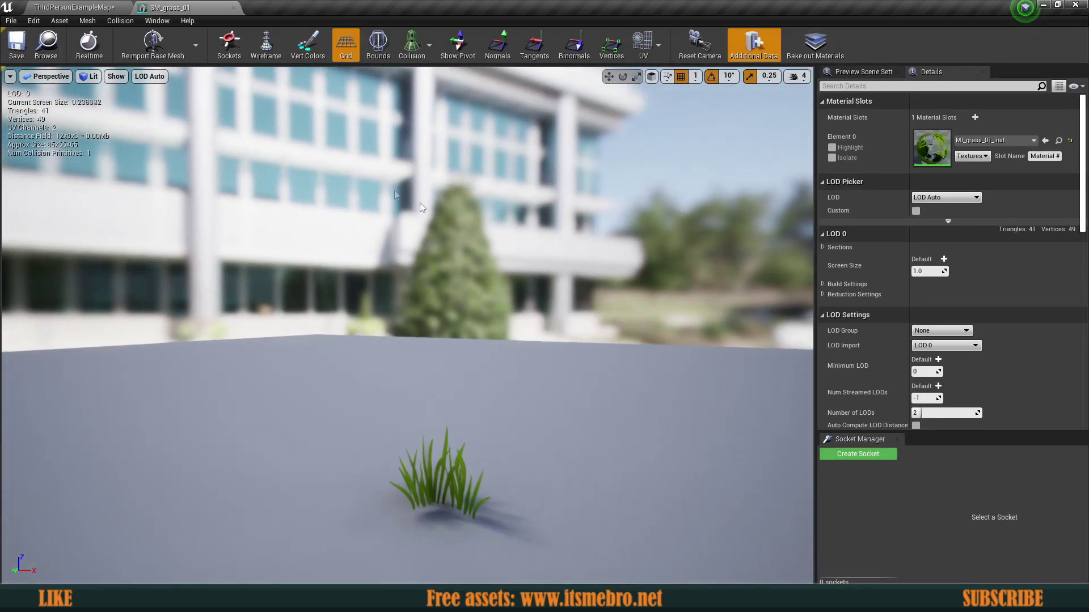
Step: Locate the material instance assigned to SM_grass_01 and open MI_grass_01_Inst
{"action": "left_click", "coordinate": [74, 7]}
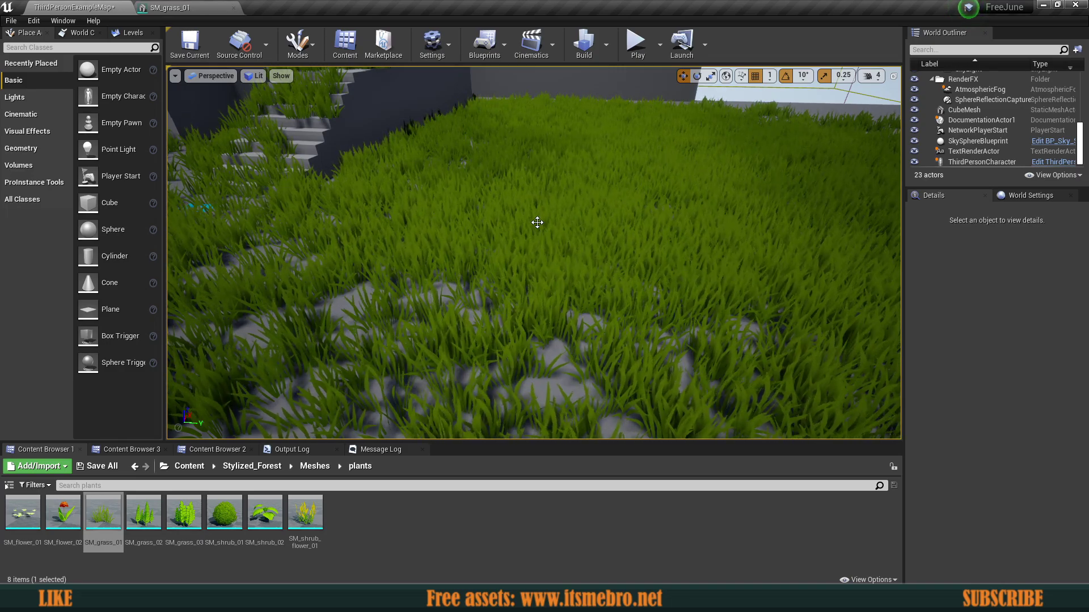
{"action": "left_click", "coordinate": [166, 8]}
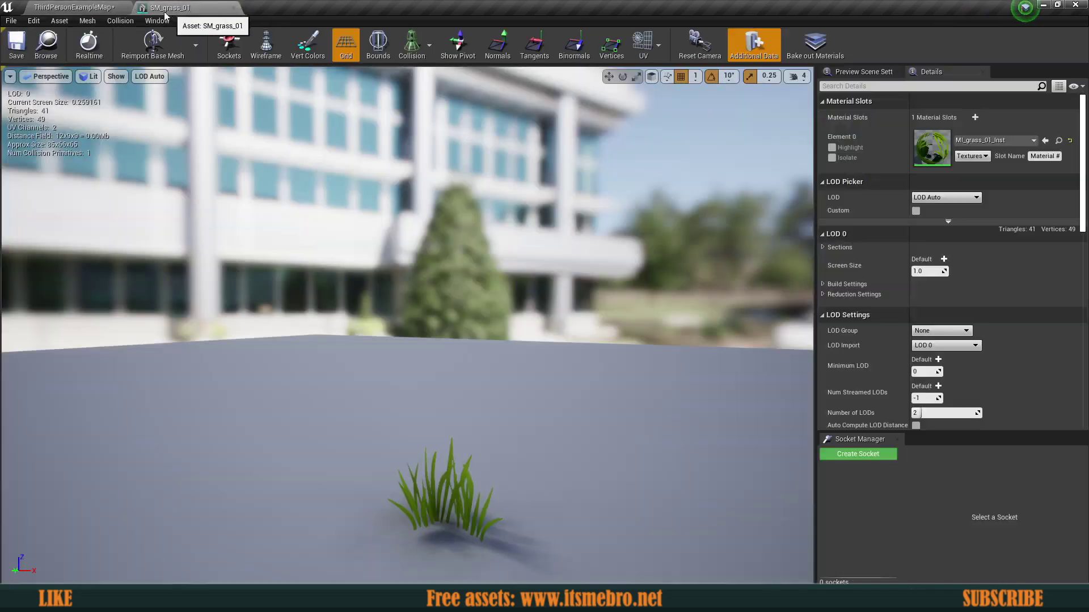
{"action": "right_click_drag", "start_coordinate": [453, 283], "coordinate": [454, 397]}
{"action": "scroll", "coordinate": [453, 283], "scroll_direction": "up", "scroll_amount": 3}
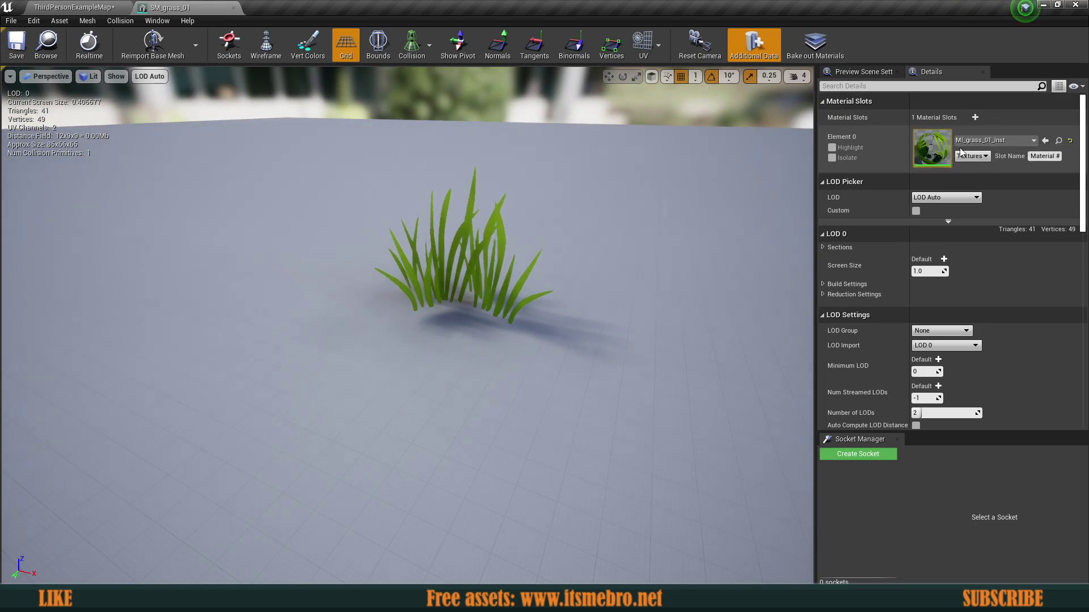
{"action": "left_click", "coordinate": [1059, 146]}
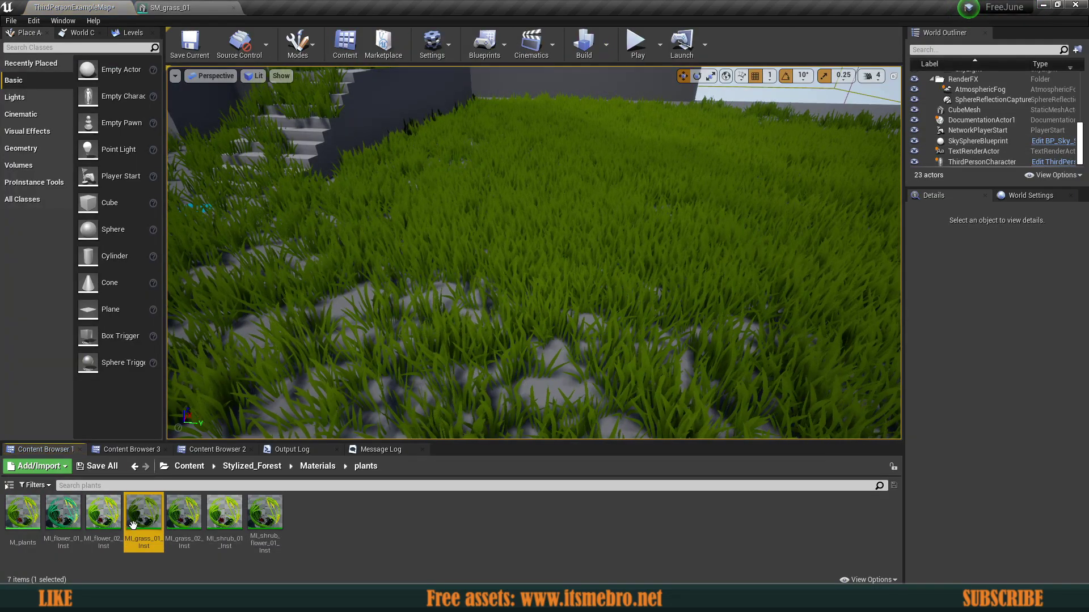
{"action": "double_click", "coordinate": [149, 517]}
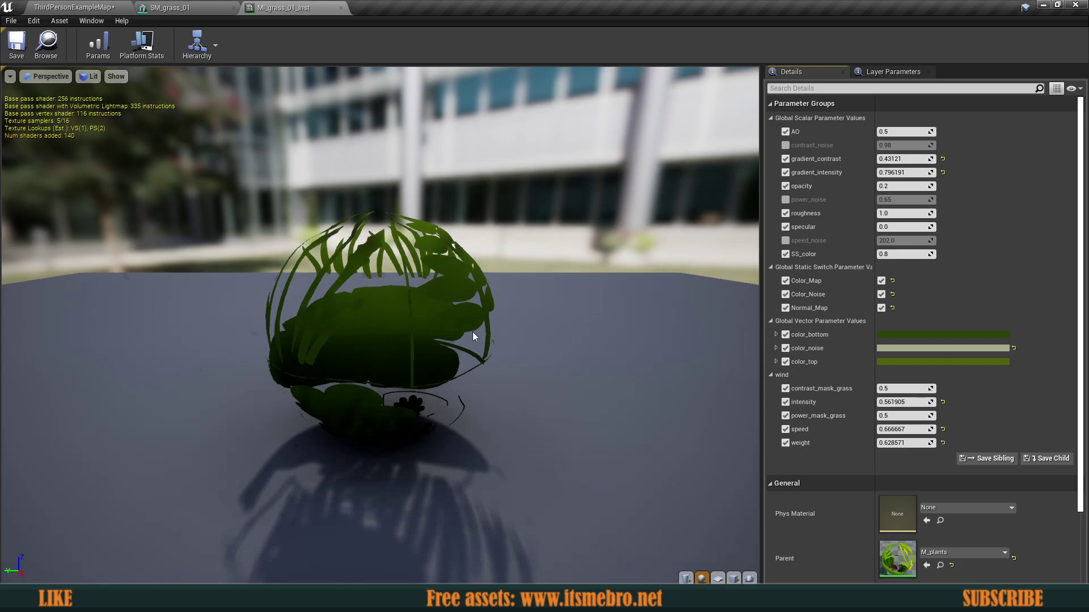
Step: Locate the parent material of MI_grass_01_Inst and open M_plants
{"action": "scroll", "coordinate": [473, 332], "scroll_direction": "up", "scroll_amount": 2}
{"action": "scroll", "coordinate": [808, 382], "scroll_direction": "down", "scroll_amount": 3}
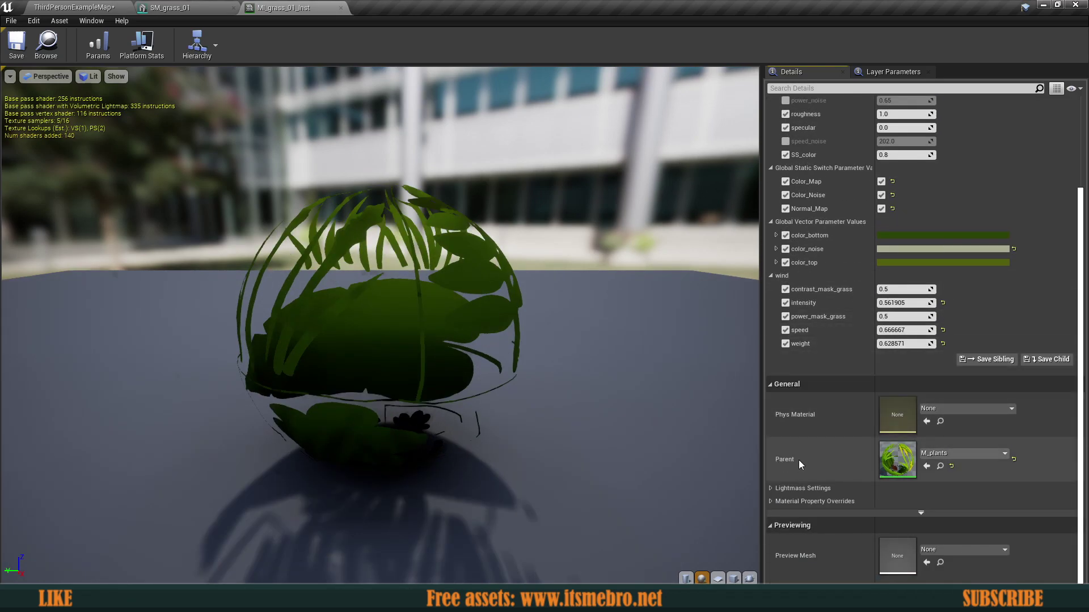
{"action": "left_click", "coordinate": [940, 466]}
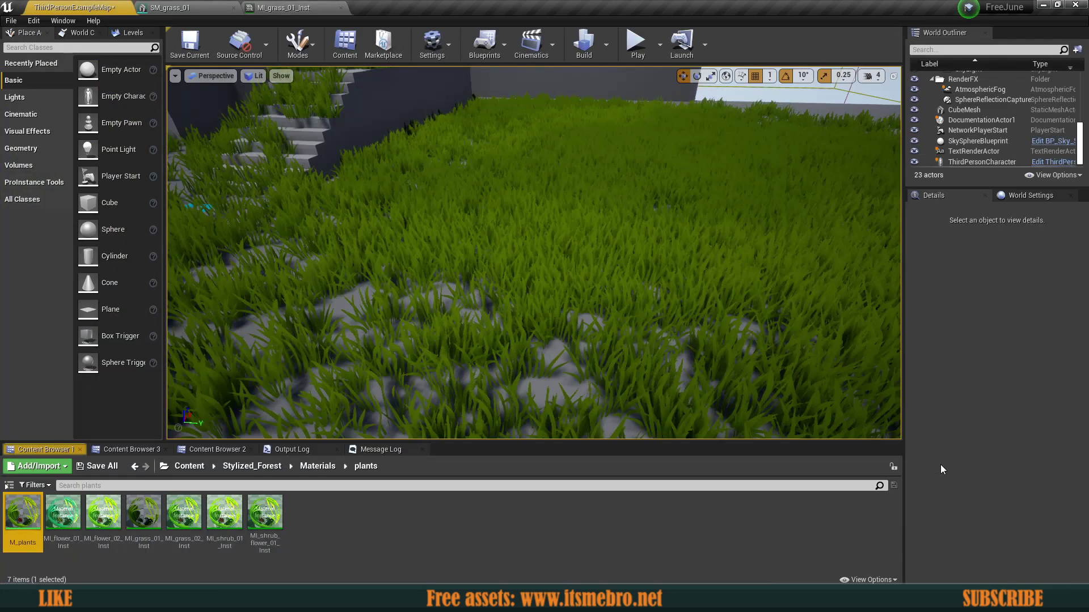
{"action": "double_click", "coordinate": [22, 513]}
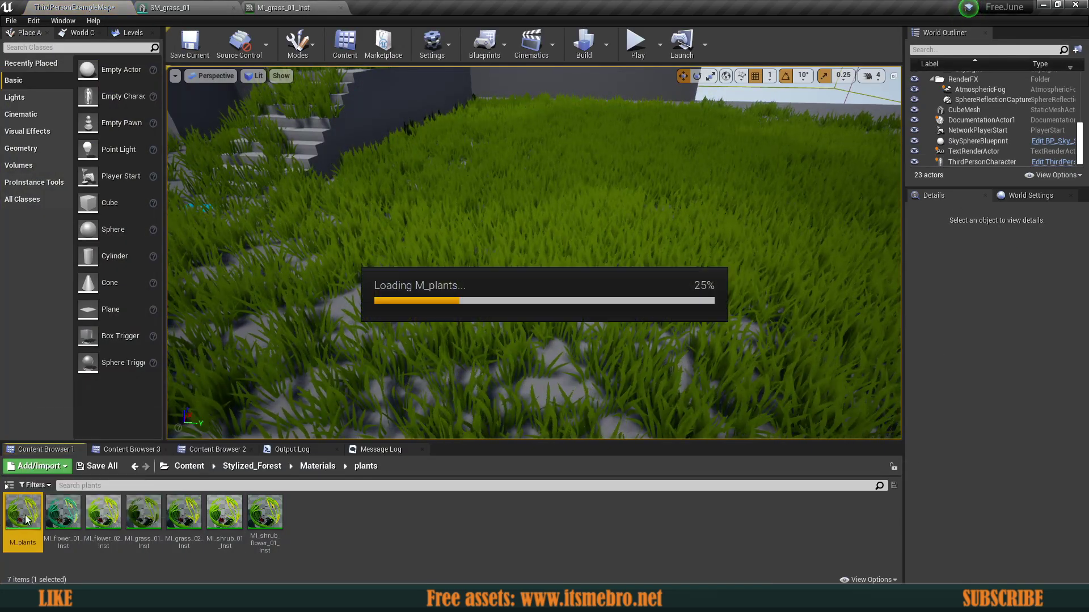
Step: Examine the World Position Offset input of M_plants and trace its connection back to the Lerp and SimpleGrassWind nodes
{"action": "scroll", "coordinate": [328, 345], "scroll_direction": "down", "scroll_amount": 6}
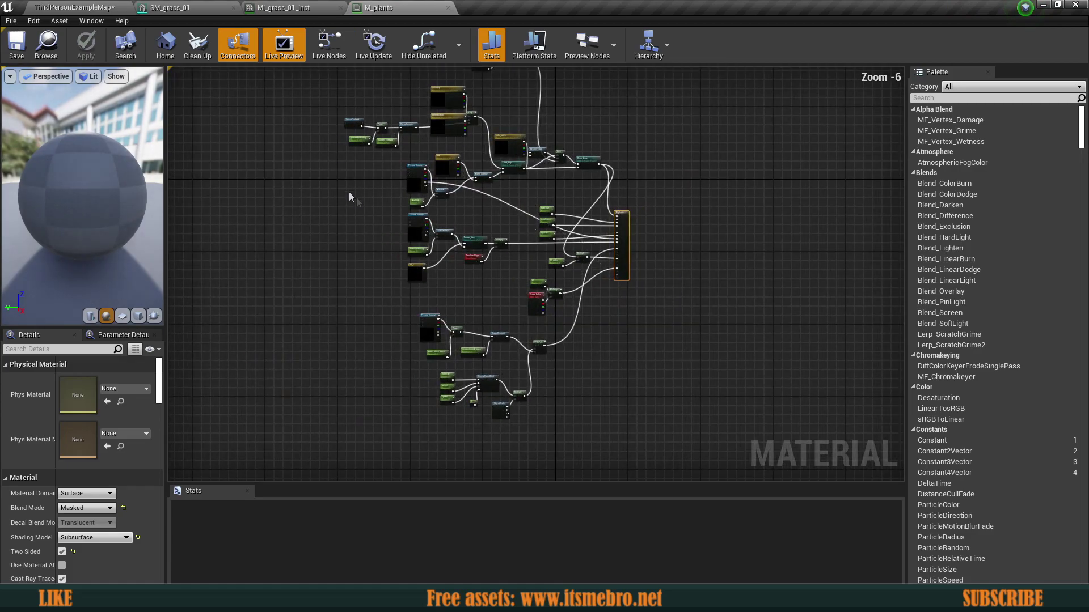
{"action": "left_click", "coordinate": [170, 7]}
{"action": "left_click", "coordinate": [412, 6]}
{"action": "scroll", "coordinate": [580, 354], "scroll_direction": "up", "scroll_amount": 6}
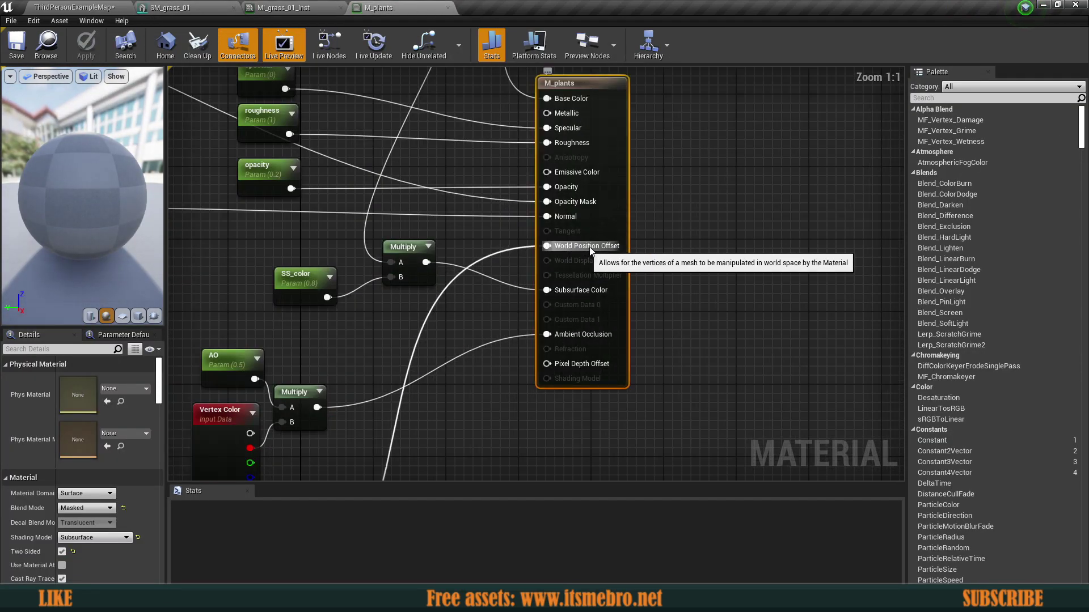
{"action": "right_click_drag", "start_coordinate": [587, 250], "coordinate": [583, 267]}
{"action": "right_click_drag", "start_coordinate": [475, 381], "coordinate": [571, 163]}
{"action": "scroll", "coordinate": [473, 348], "scroll_direction": "down", "scroll_amount": 3}
{"action": "mouse_move", "coordinate": [473, 348]}
{"action": "right_mouse_down"}
{"action": "mouse_move", "coordinate": [503, 295]}
{"action": "mouse_move", "coordinate": [618, 263]}
{"action": "right_mouse_up"}
{"action": "scroll", "coordinate": [618, 263], "scroll_direction": "down", "scroll_amount": 1}
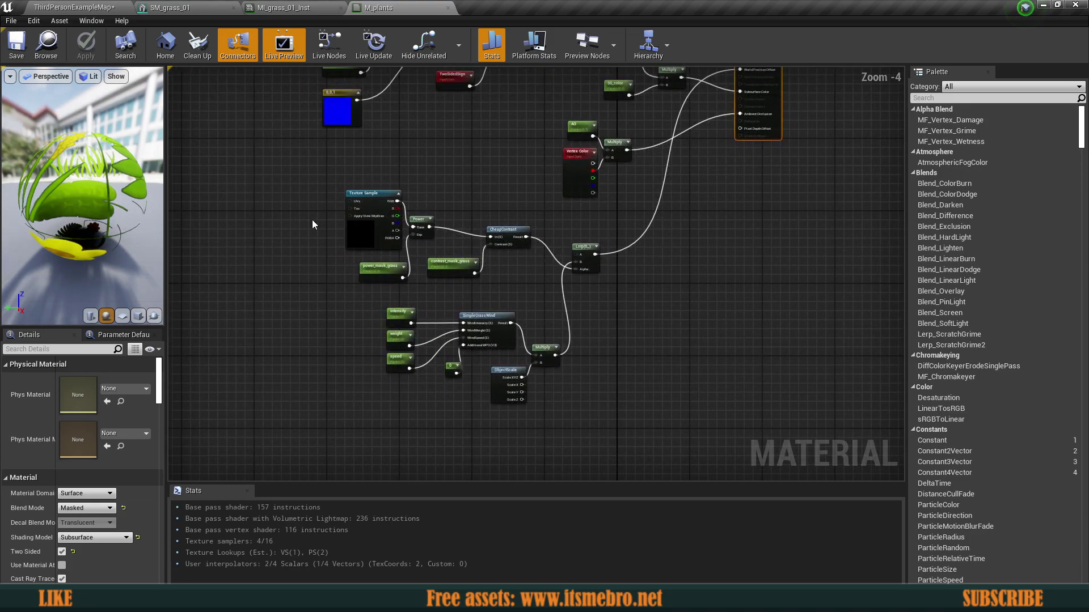
Step: Select the grass wind and mask nodes feeding World Position Offset and move them together below the Vertex Color nodes to free up space
{"action": "left_click_drag", "start_coordinate": [601, 427], "coordinate": [600, 426]}
{"action": "right_click_drag", "start_coordinate": [522, 255], "coordinate": [511, 244]}
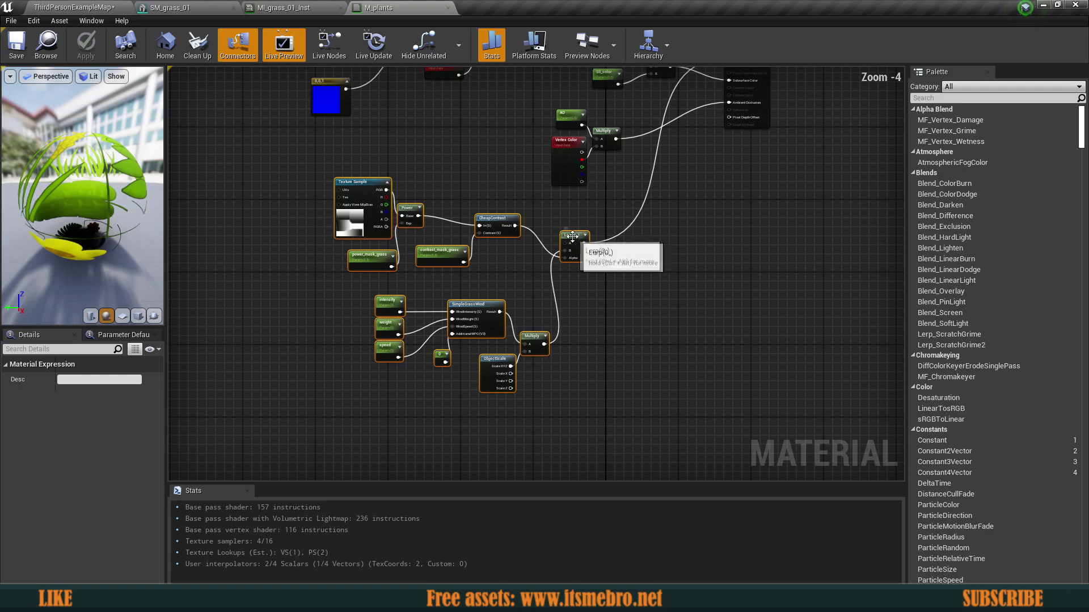
{"action": "scroll", "coordinate": [604, 211], "scroll_direction": "up", "scroll_amount": 4}
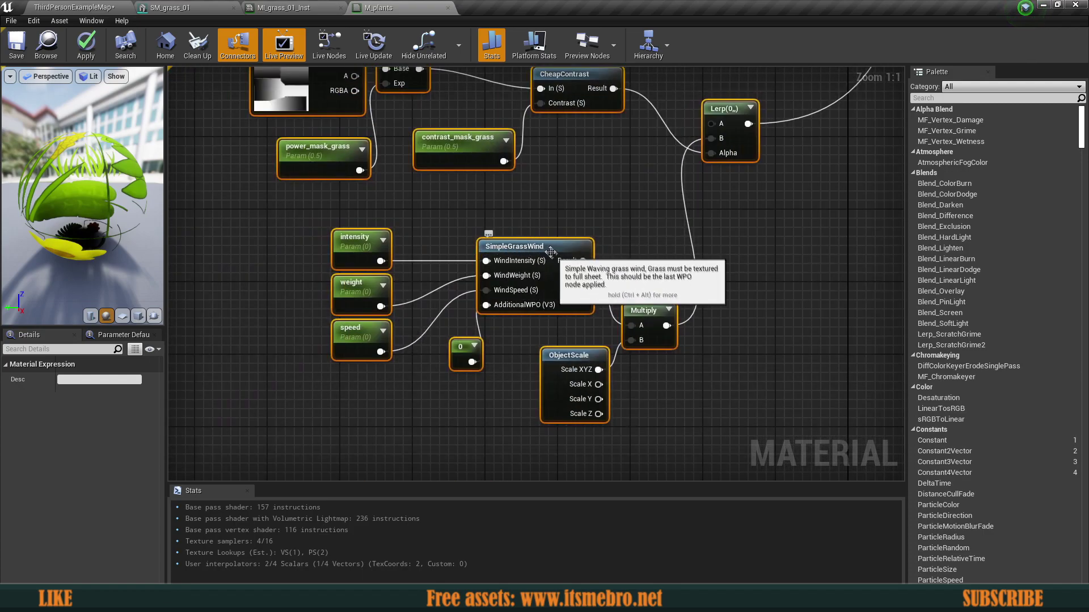
{"action": "scroll", "coordinate": [552, 278], "scroll_direction": "down", "scroll_amount": 2}
{"action": "scroll", "coordinate": [552, 277], "scroll_direction": "down", "scroll_amount": 2}
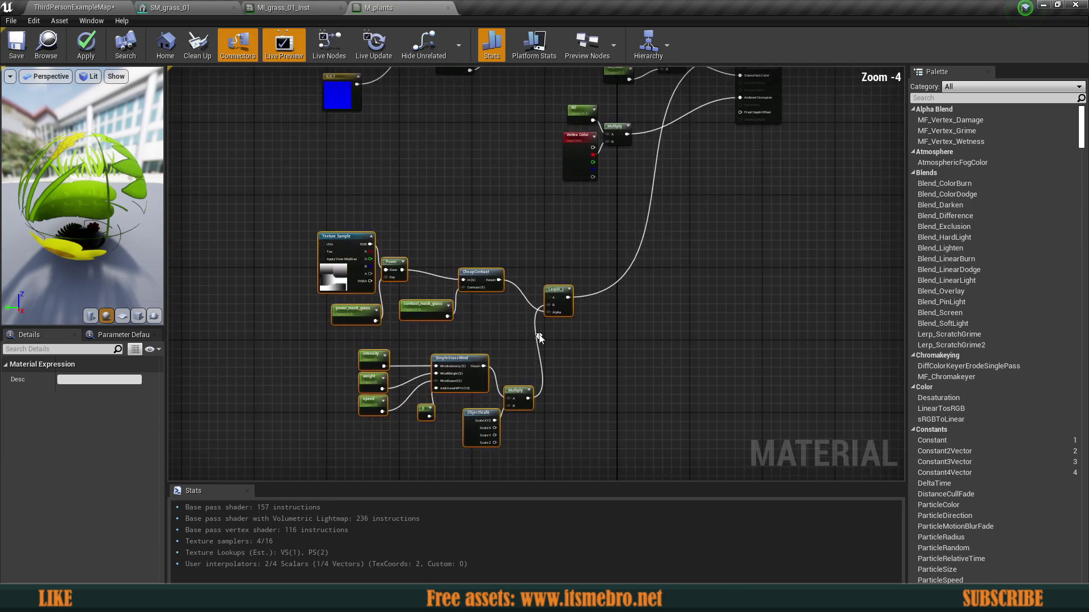
{"action": "scroll", "coordinate": [520, 312], "scroll_direction": "up", "scroll_amount": 1}
{"action": "right_click_drag", "start_coordinate": [592, 284], "coordinate": [574, 351]}
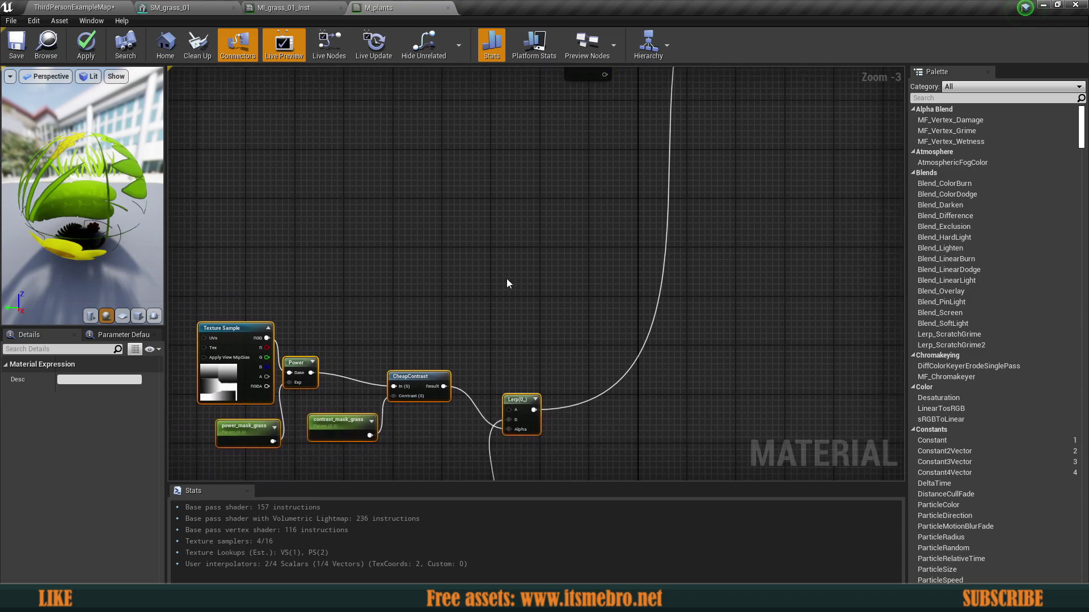
{"action": "right_click_drag", "start_coordinate": [506, 279], "coordinate": [571, 248]}
{"action": "left_click", "coordinate": [570, 248]}
Step: Add a DistanceToNearestSurface node in the empty space above the mask Texture Sample
{"action": "scroll", "coordinate": [470, 262], "scroll_direction": "up", "scroll_amount": 2}
{"action": "scroll", "coordinate": [374, 219], "scroll_direction": "down", "scroll_amount": 2}
{"action": "right_click_drag", "start_coordinate": [396, 210], "coordinate": [499, 317]}
{"action": "right_click_drag", "start_coordinate": [569, 317], "coordinate": [479, 346]}
{"action": "scroll", "coordinate": [564, 314], "scroll_direction": "down", "scroll_amount": 3}
{"action": "scroll", "coordinate": [441, 324], "scroll_direction": "up", "scroll_amount": 4}
{"action": "scroll", "coordinate": [391, 319], "scroll_direction": "up", "scroll_amount": 2}
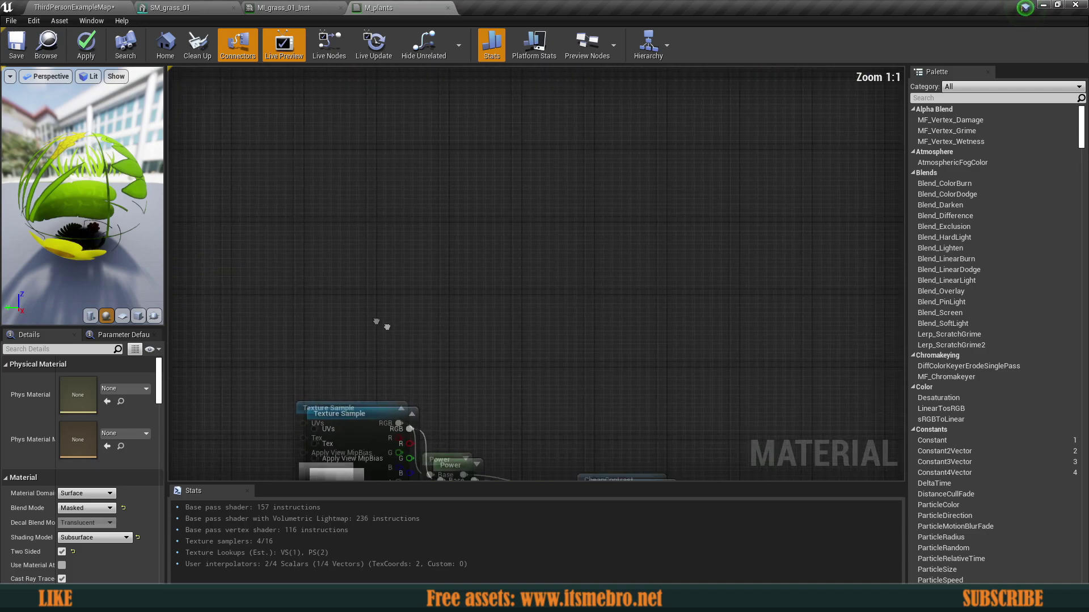
{"action": "right_click", "coordinate": [349, 277]}
{"action": "type", "text": "distance fr"}
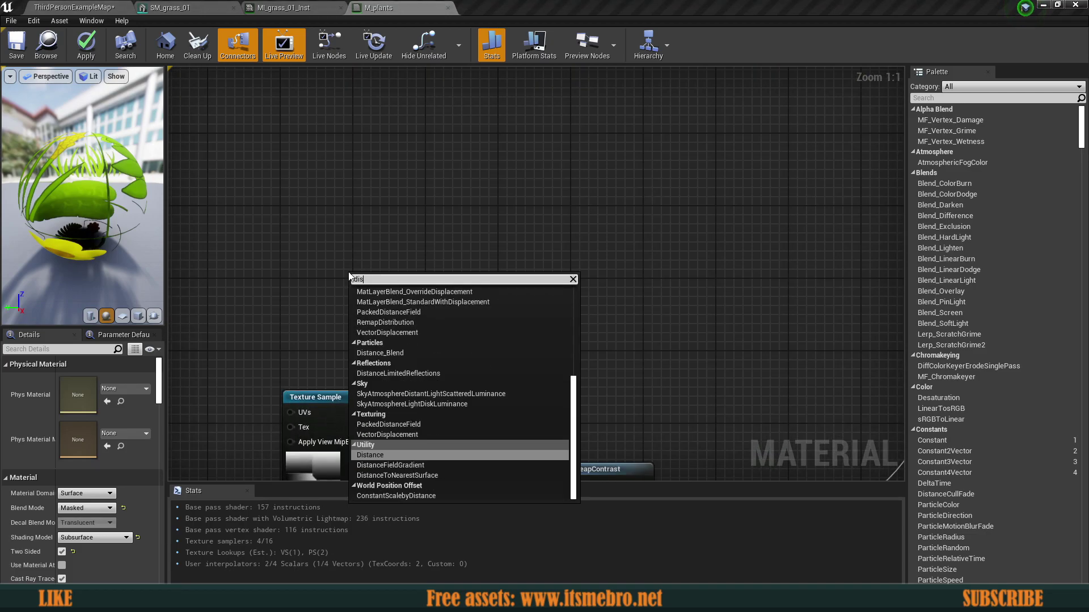
{"action": "key", "text": "BackSpace"}
{"action": "key", "text": "BackSpace"}
{"action": "key", "text": "BackSpace"}
{"action": "key", "text": "BackSpace"}
{"action": "key", "text": "BackSpace"}
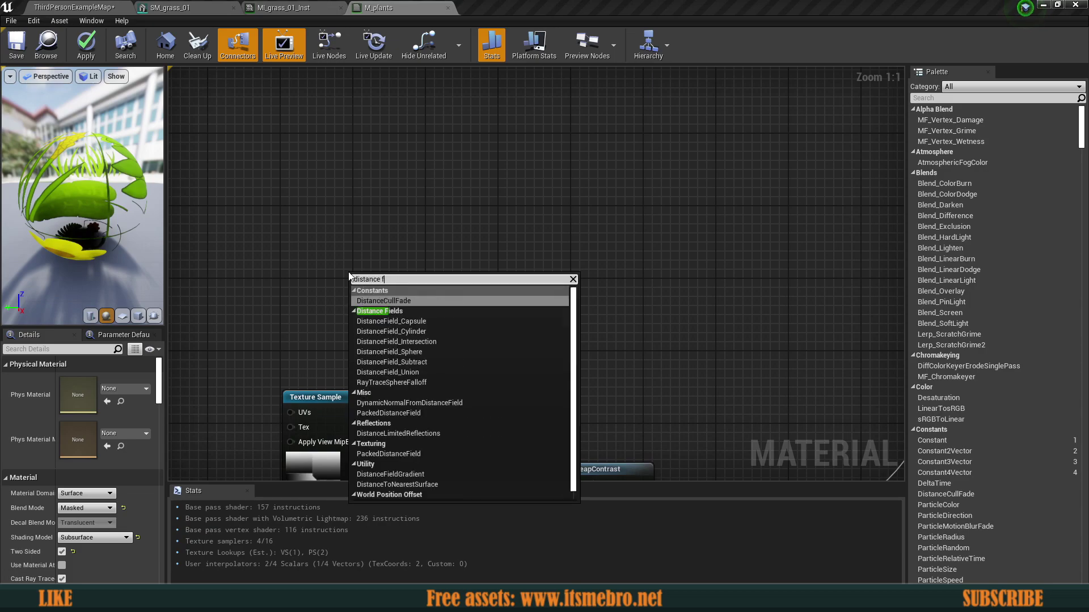
{"action": "type", "text": "to"}
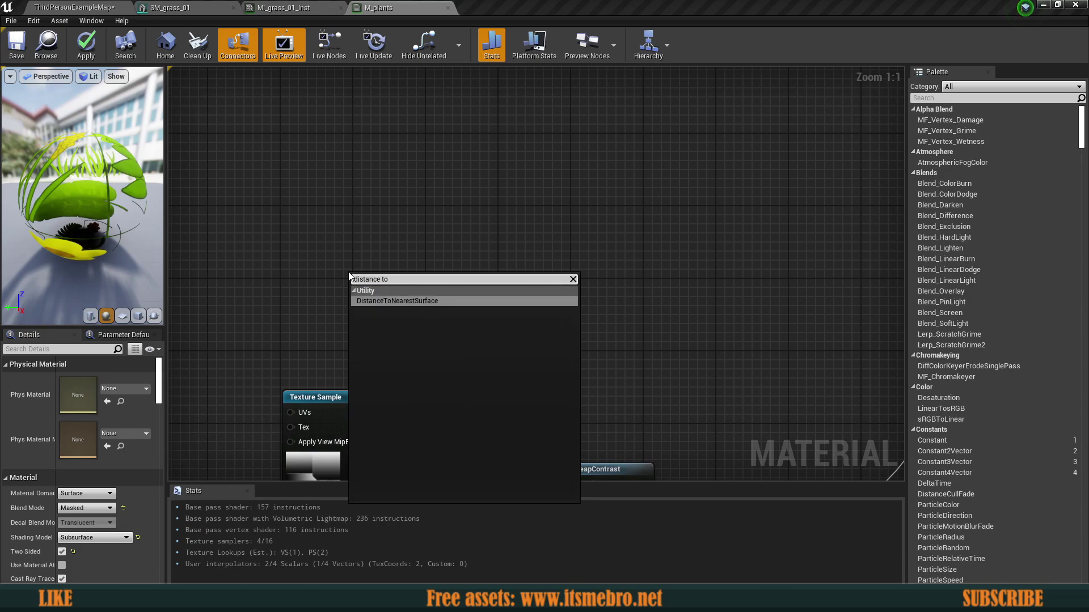
{"action": "left_click", "coordinate": [437, 301]}
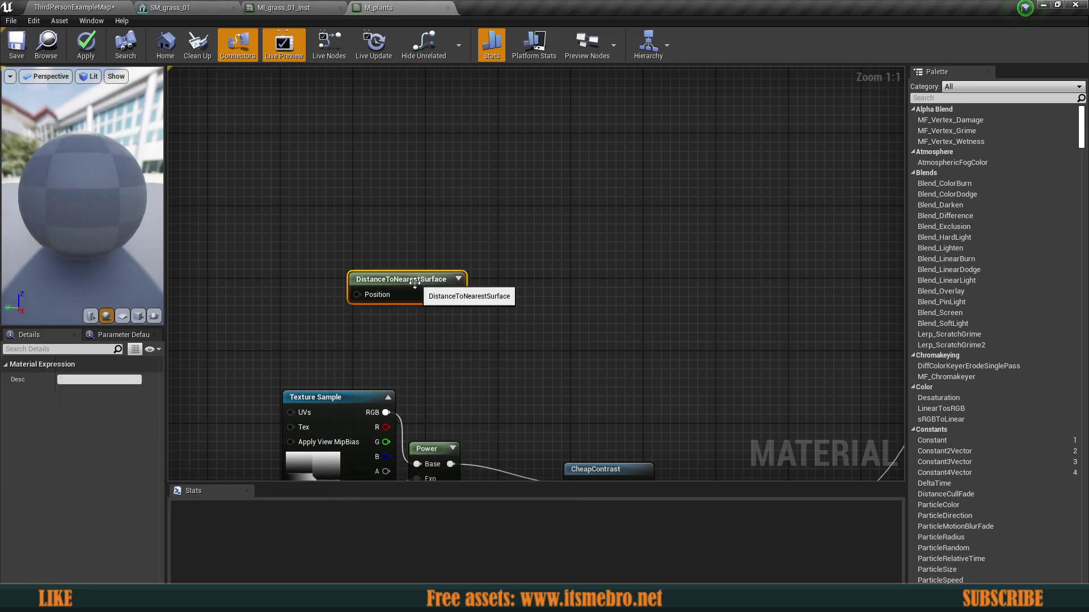
{"action": "left_click_drag", "start_coordinate": [422, 281], "coordinate": [341, 222]}
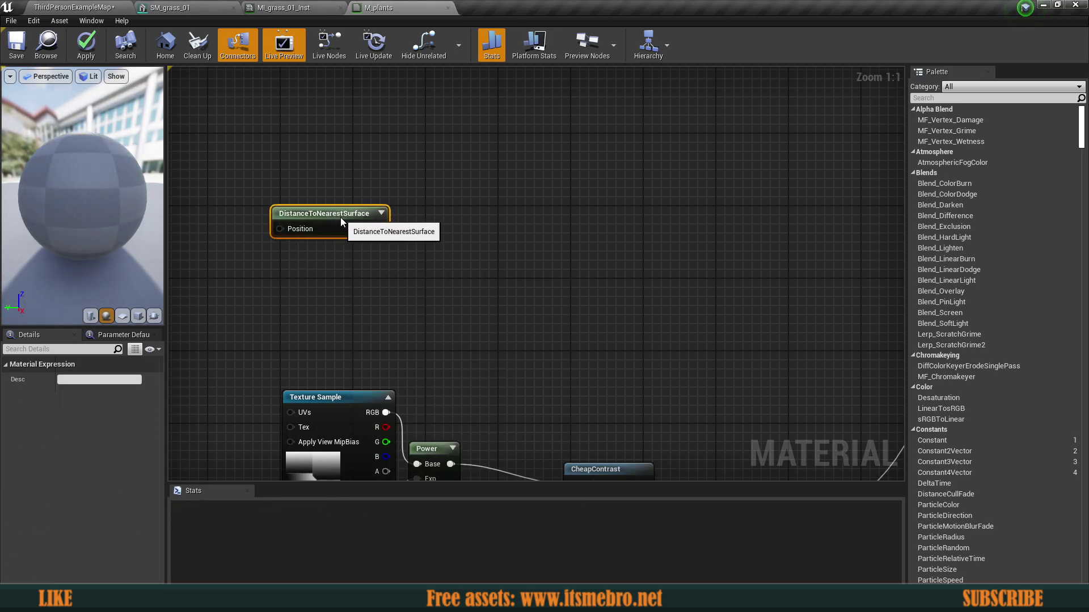
{"action": "left_click", "coordinate": [470, 271]}
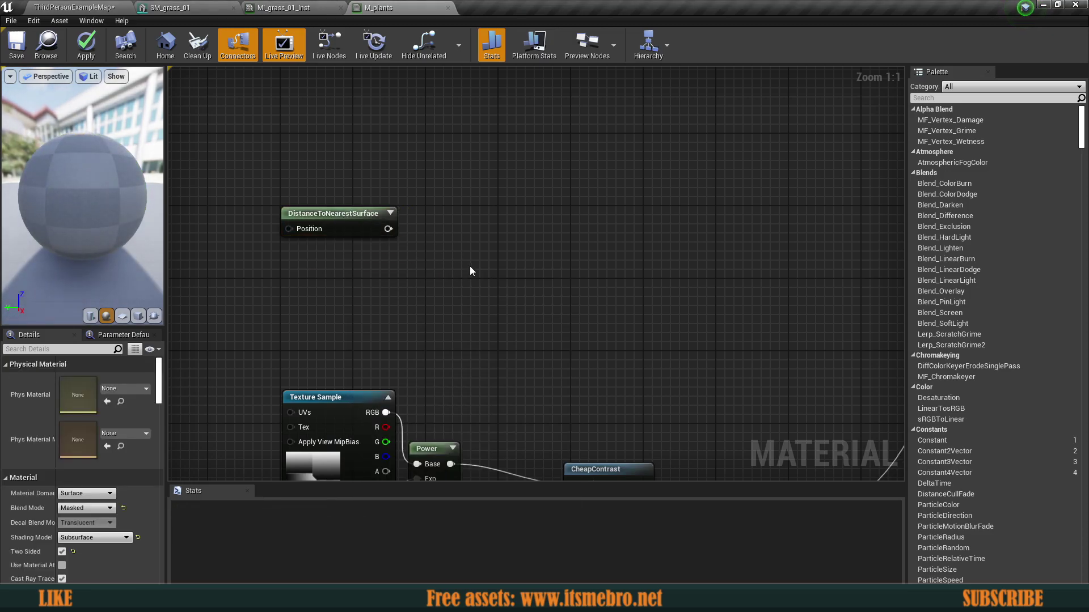
Step: Add a Subtract node with its A input fed by the DistanceToNearestSurface output
{"action": "right_click_drag", "start_coordinate": [474, 295], "coordinate": [457, 348]}
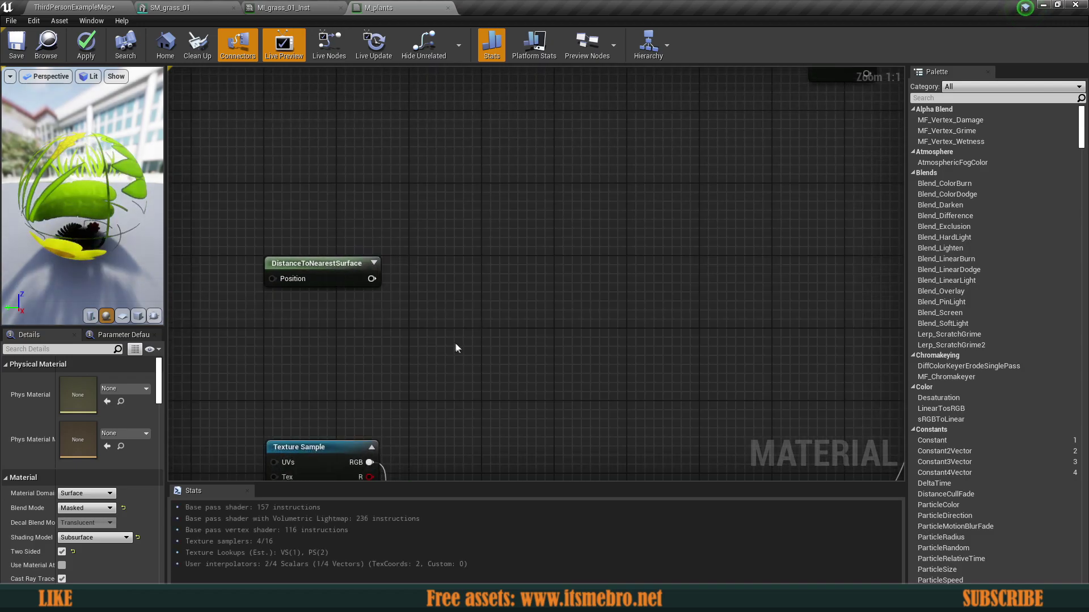
{"action": "left_click_drag", "start_coordinate": [370, 278], "coordinate": [411, 282]}
{"action": "type", "text": "subs"}
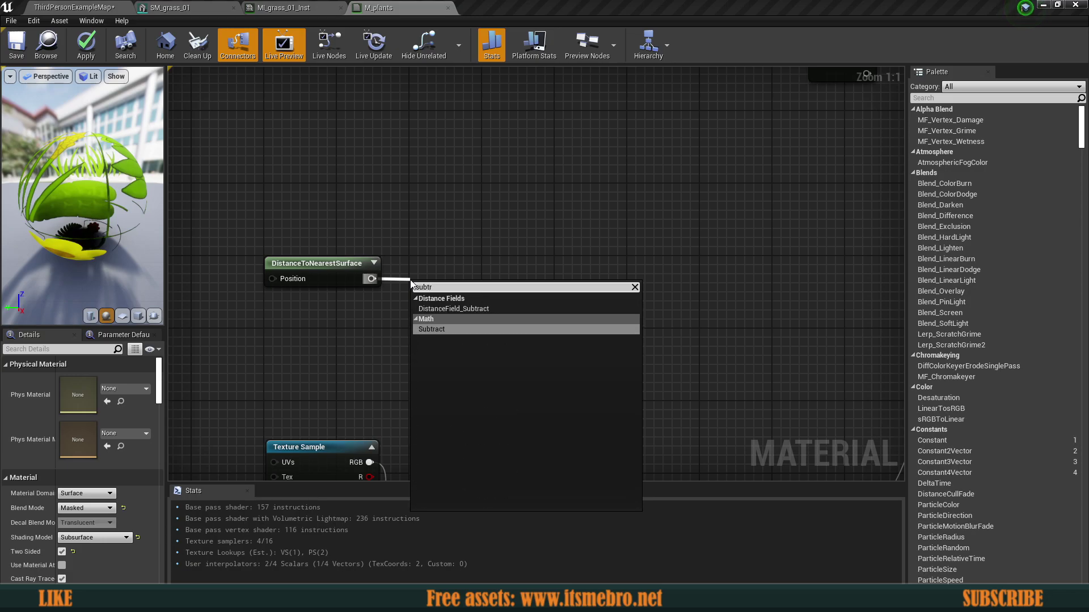
{"action": "left_click", "coordinate": [453, 329]}
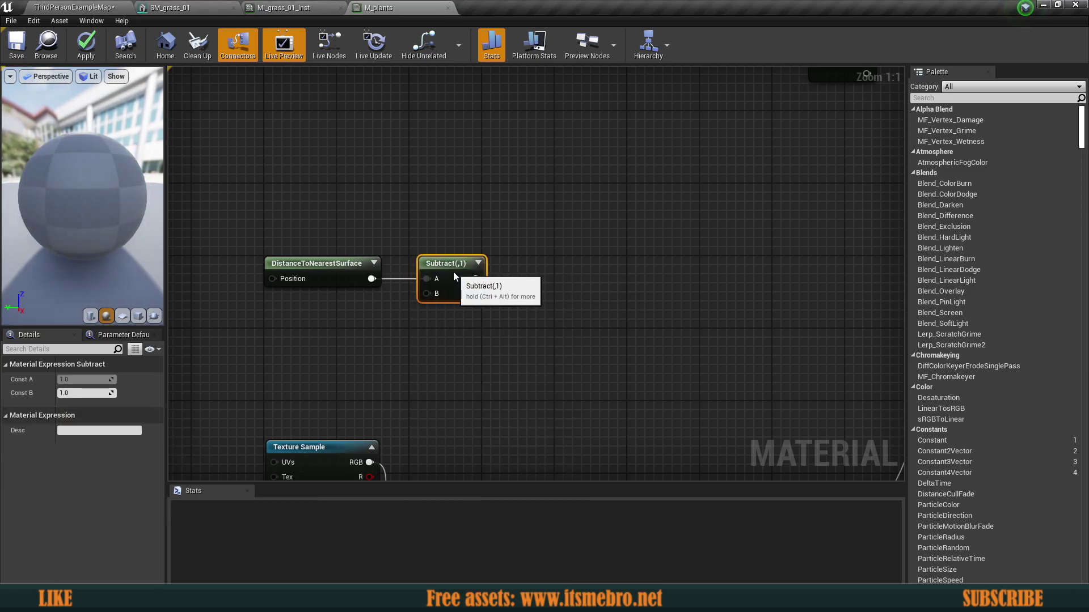
{"action": "right_click_drag", "start_coordinate": [410, 300], "coordinate": [472, 287]}
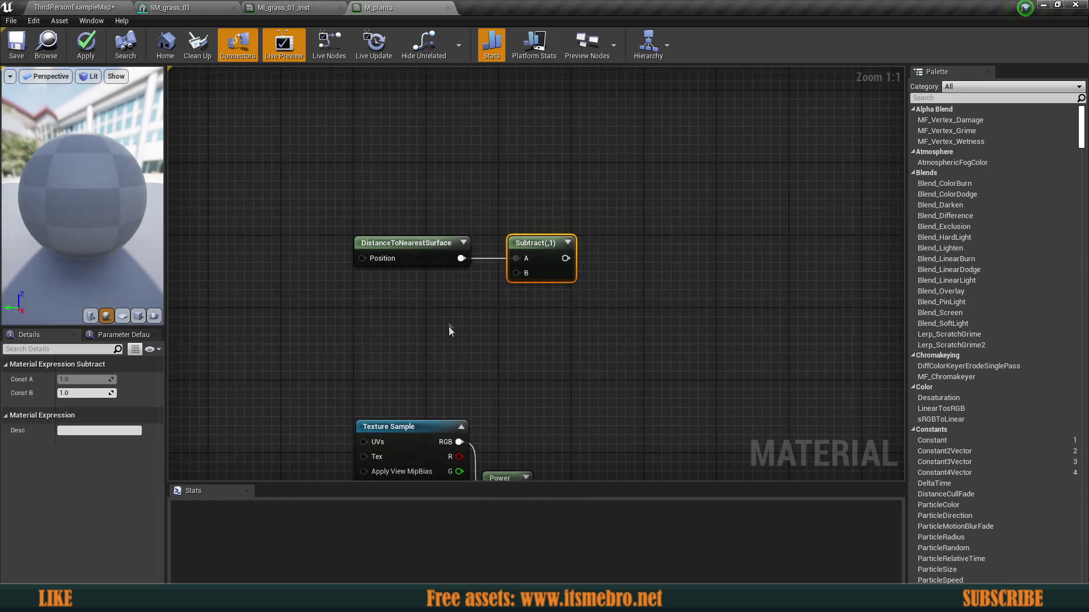
Step: Create a scalar parameter below DistanceToNearestSurface, name it Radius and set its default value to 20
{"action": "right_click_drag", "start_coordinate": [448, 326], "coordinate": [419, 291]}
{"action": "left_click", "coordinate": [418, 293]}
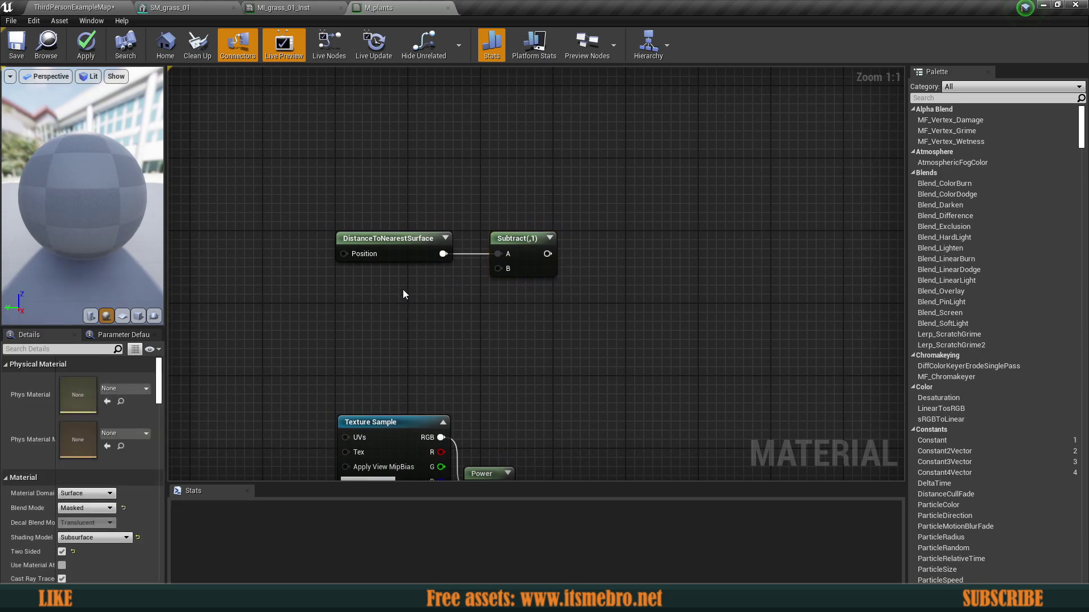
{"action": "left_click", "coordinate": [403, 290]}
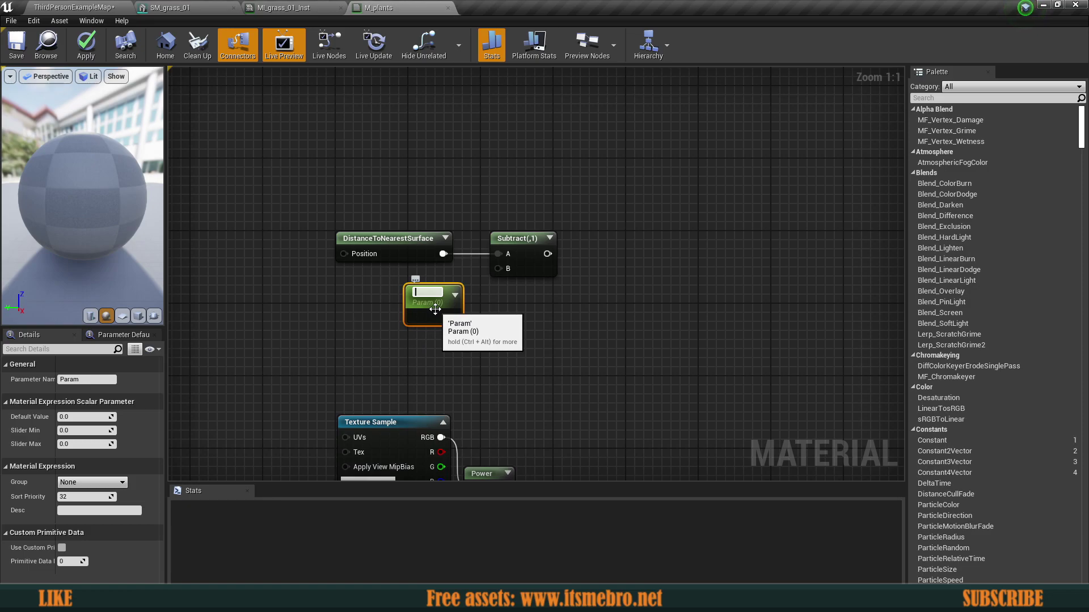
{"action": "left_click", "coordinate": [337, 347]}
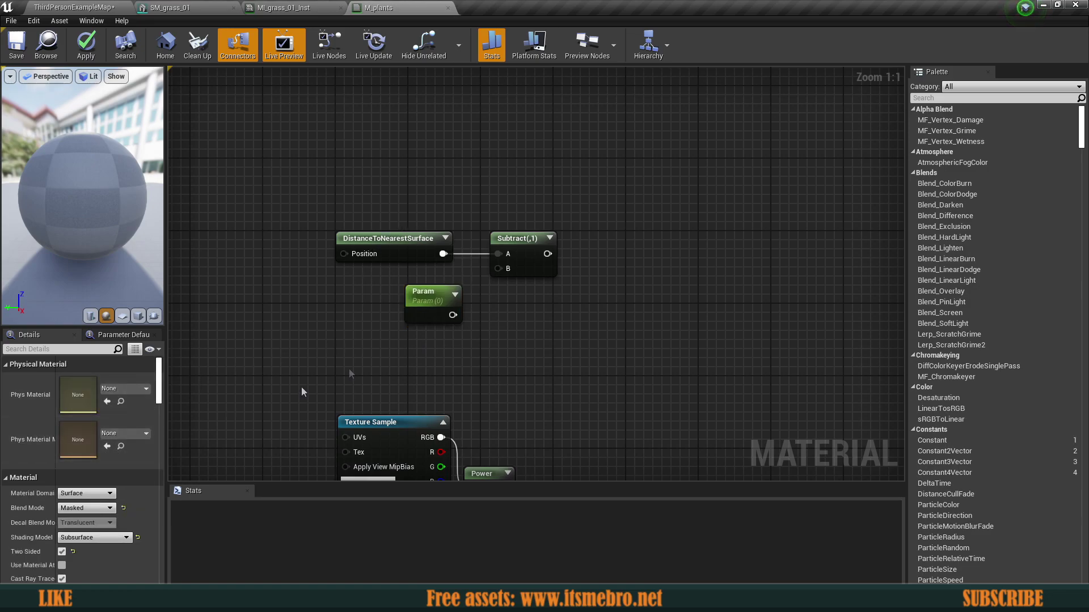
{"action": "left_click", "coordinate": [422, 301]}
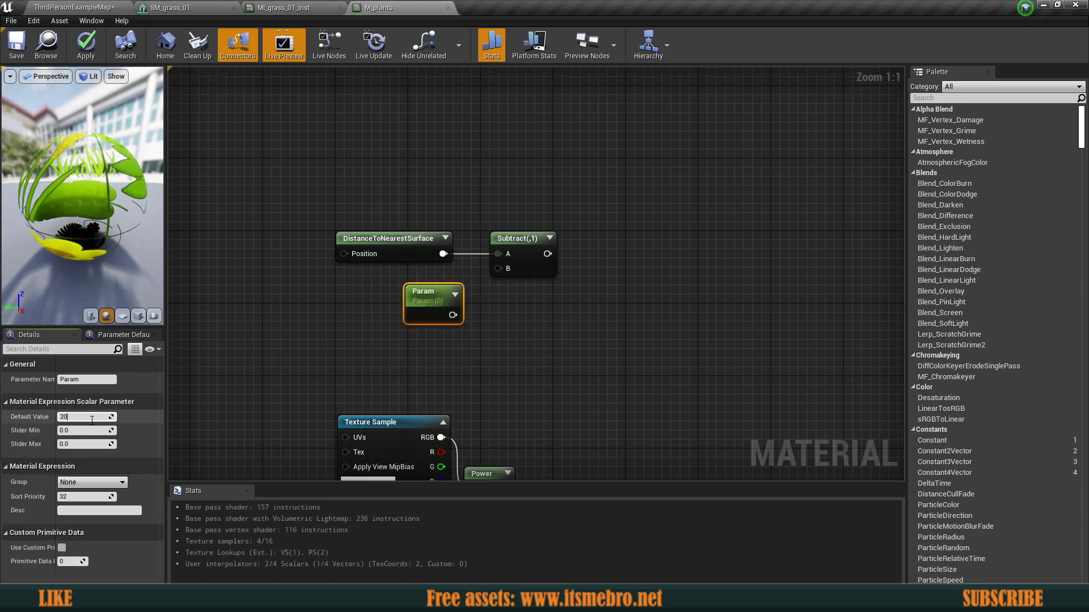
{"action": "left_click", "coordinate": [92, 421]}
{"action": "type", "text": "20"}
{"action": "key", "text": "Return"}
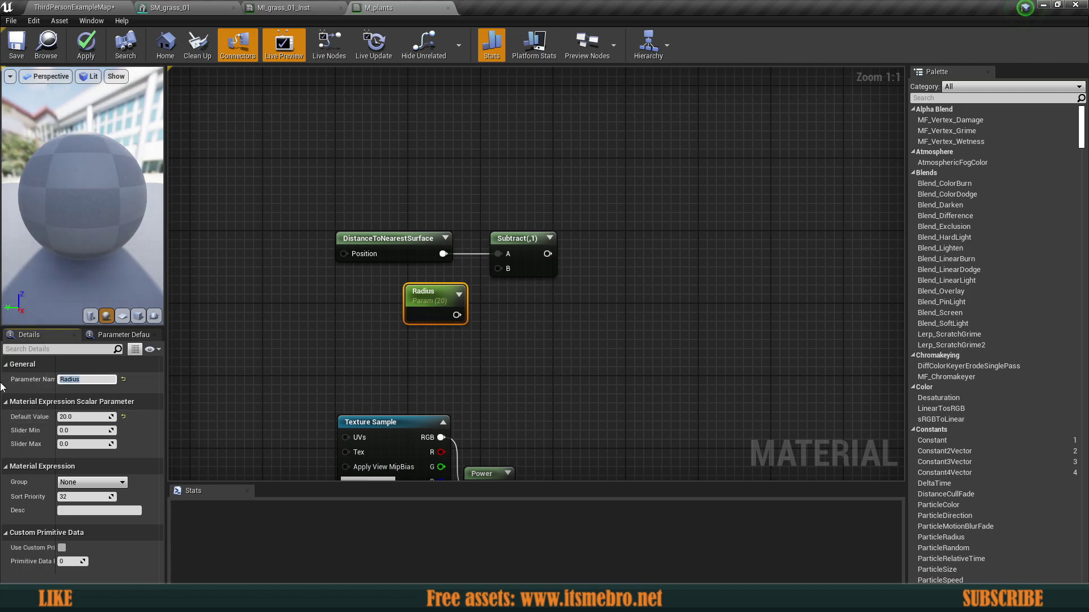
{"action": "left_click", "coordinate": [445, 377]}
Step: Place the Radius parameter just below DistanceToNearestSurface and connect it to the B input of Subtract
{"action": "left_click_drag", "start_coordinate": [438, 303], "coordinate": [423, 291]}
{"action": "left_click", "coordinate": [503, 307]}
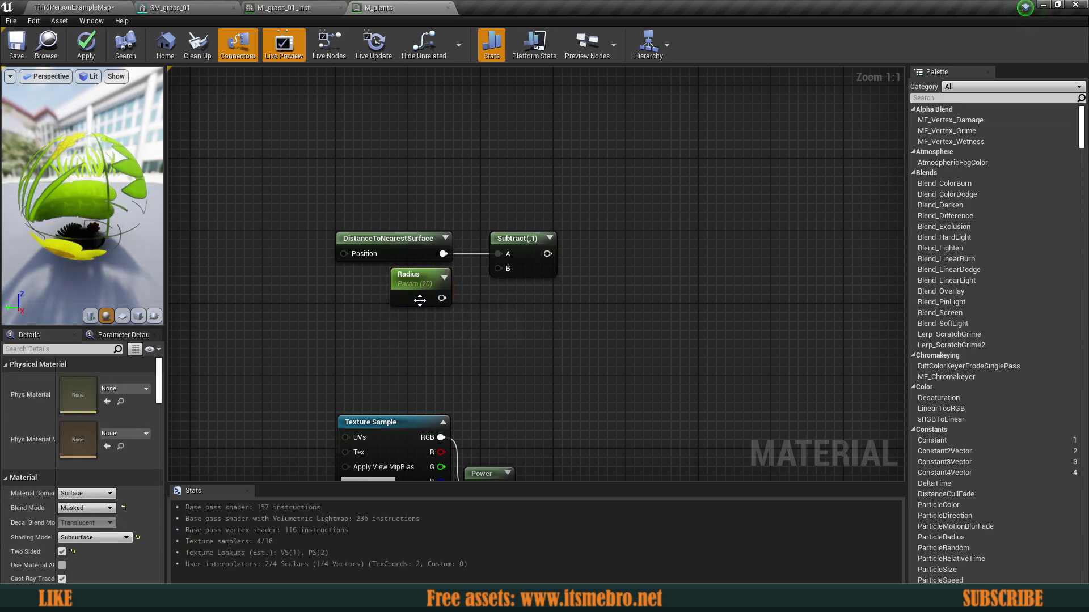
{"action": "left_click", "coordinate": [448, 305]}
{"action": "left_click_drag", "start_coordinate": [497, 273], "coordinate": [497, 270]}
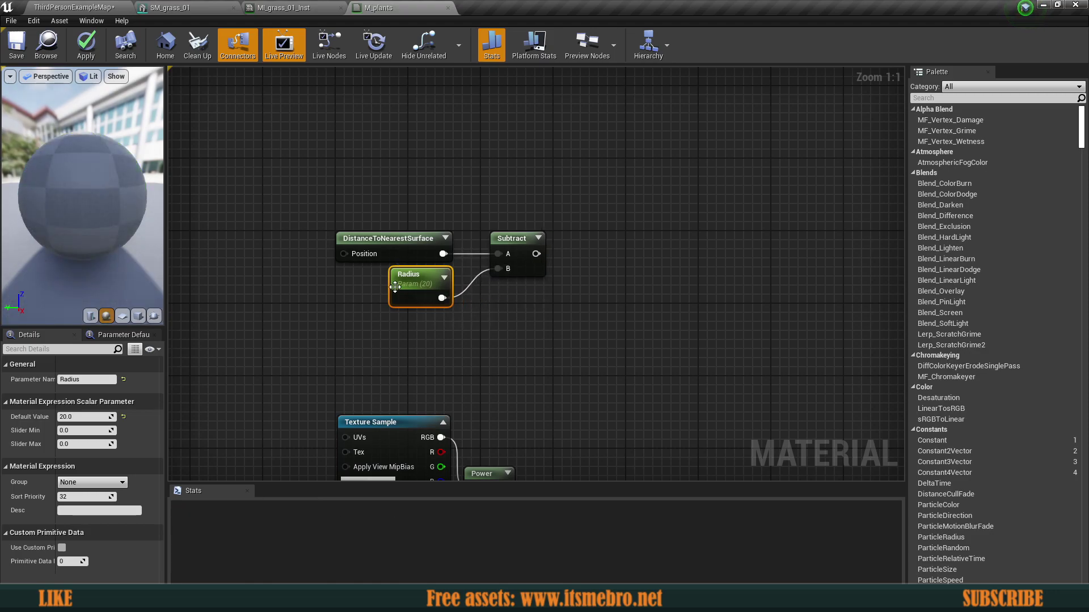
{"action": "right_click_drag", "start_coordinate": [567, 328], "coordinate": [533, 321]}
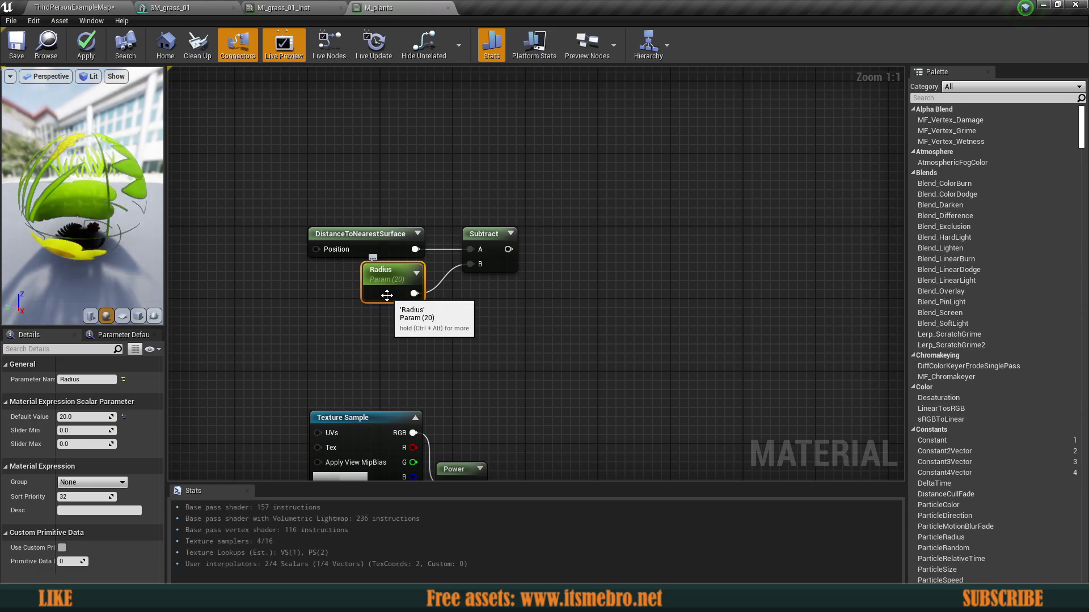
Step: Add a 1-x node fed by the Subtract output and align it beside Subtract
{"action": "right_click_drag", "start_coordinate": [495, 332], "coordinate": [420, 316]}
{"action": "left_click", "coordinate": [436, 265]}
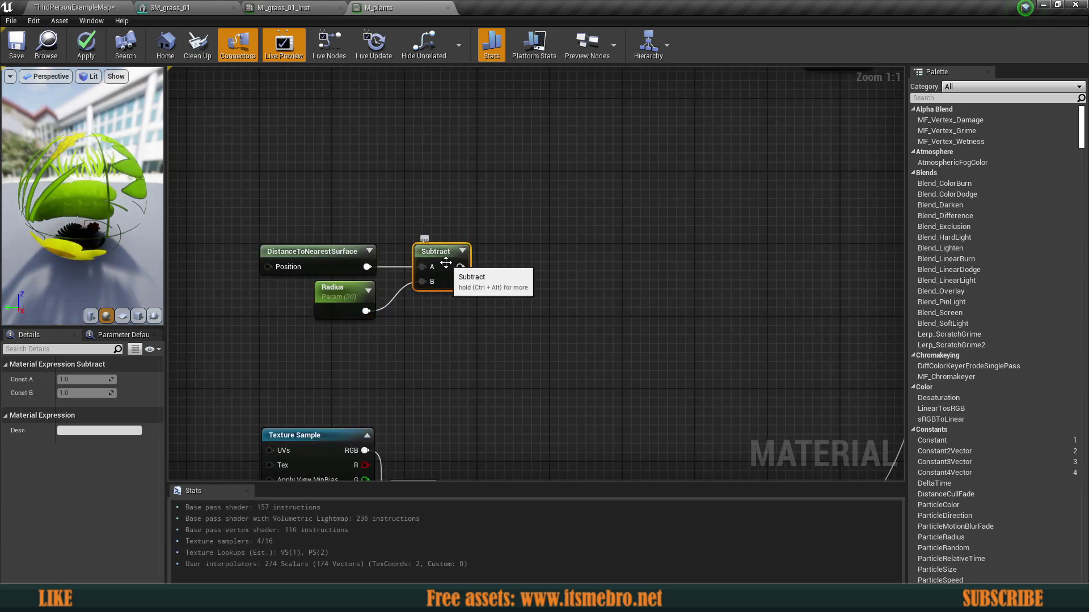
{"action": "right_click_drag", "start_coordinate": [441, 259], "coordinate": [413, 263]}
{"action": "left_click_drag", "start_coordinate": [463, 281], "coordinate": [462, 281]}
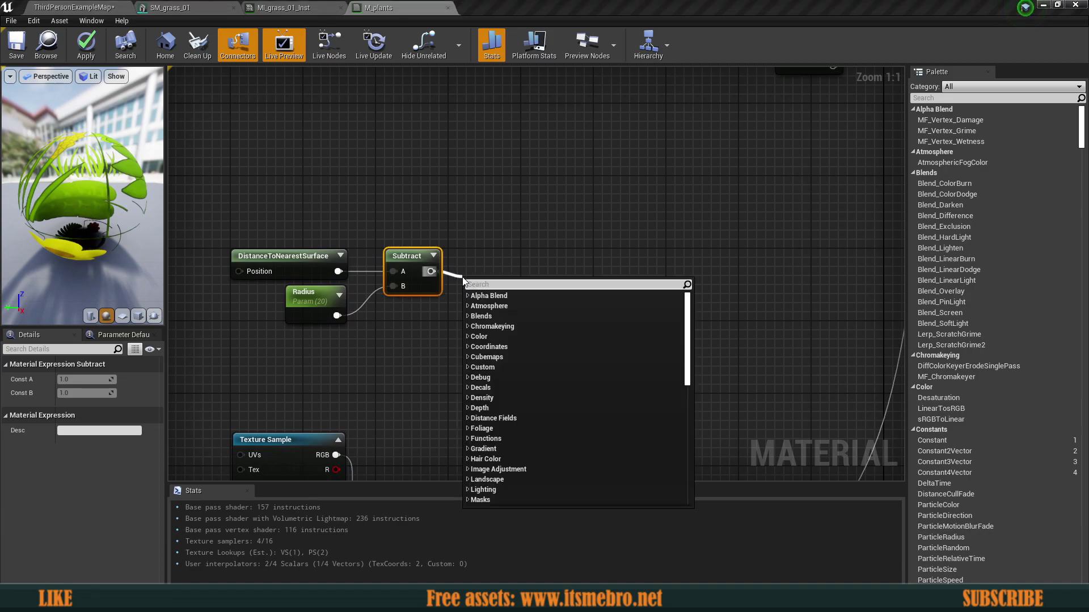
{"action": "type", "text": "1-"}
{"action": "key", "text": "Return"}
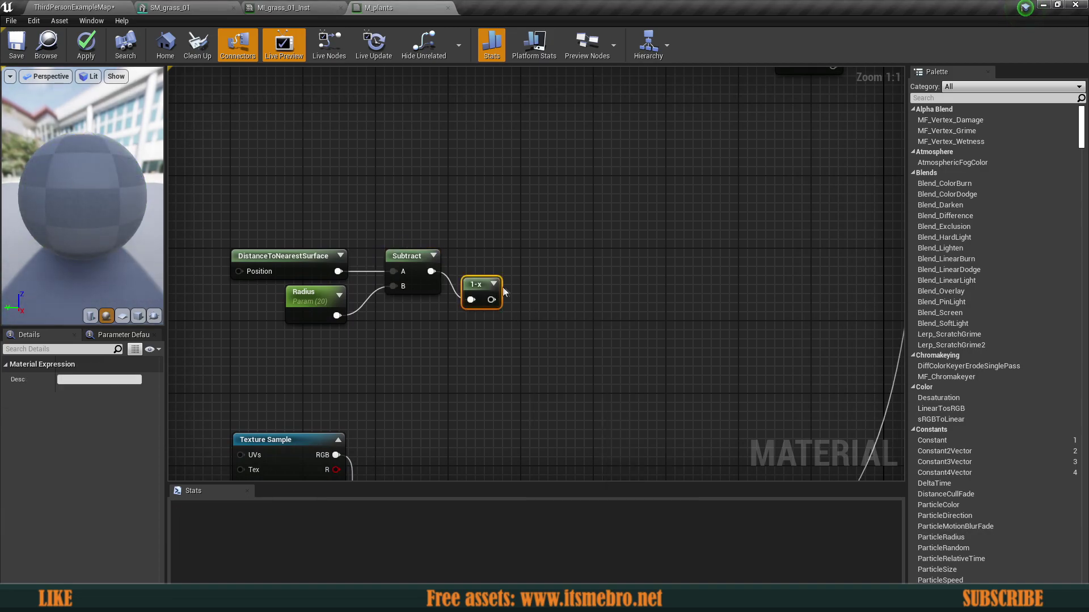
{"action": "left_click_drag", "start_coordinate": [491, 288], "coordinate": [486, 269]}
Step: Add a Clamp node fed by the 1-x output and line it up beside the 1-x node
{"action": "right_click_drag", "start_coordinate": [509, 270], "coordinate": [470, 297]}
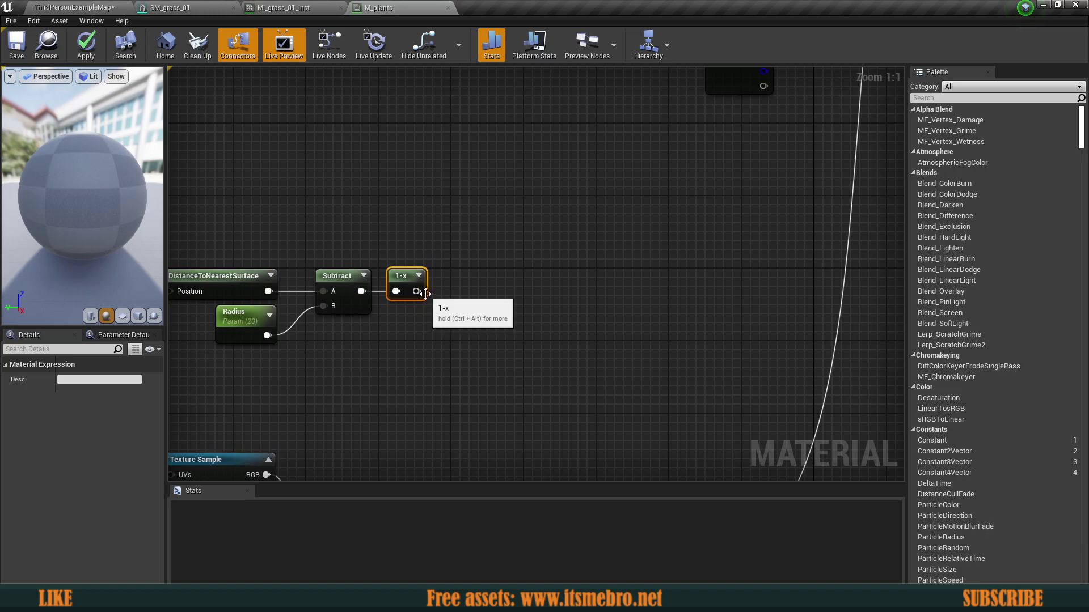
{"action": "left_click_drag", "start_coordinate": [450, 292], "coordinate": [451, 294]}
{"action": "type", "text": "clamp"}
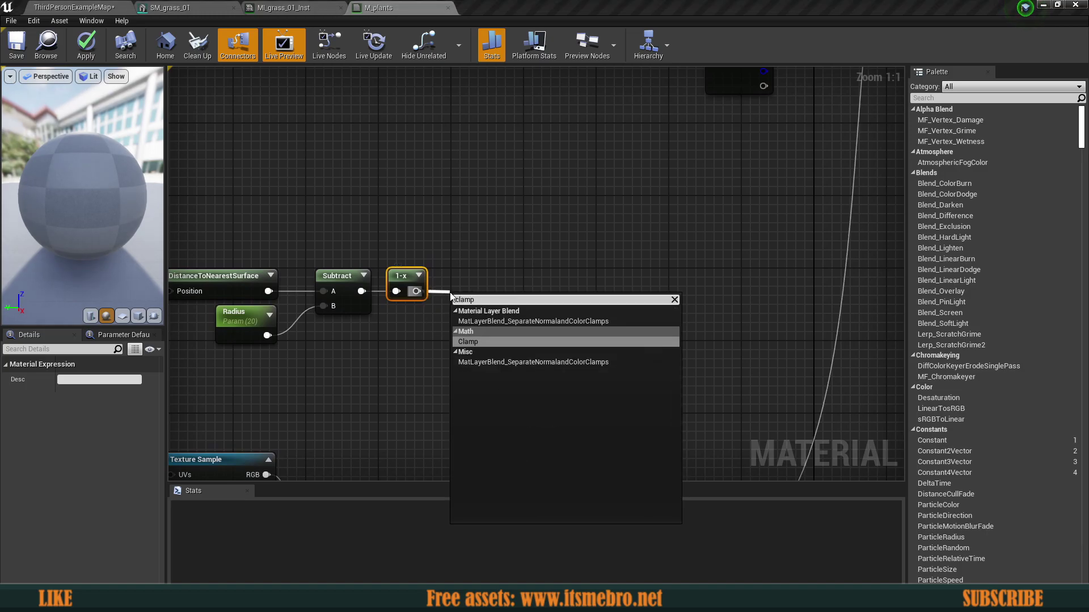
{"action": "key", "text": "Return"}
{"action": "left_click_drag", "start_coordinate": [490, 316], "coordinate": [491, 292]}
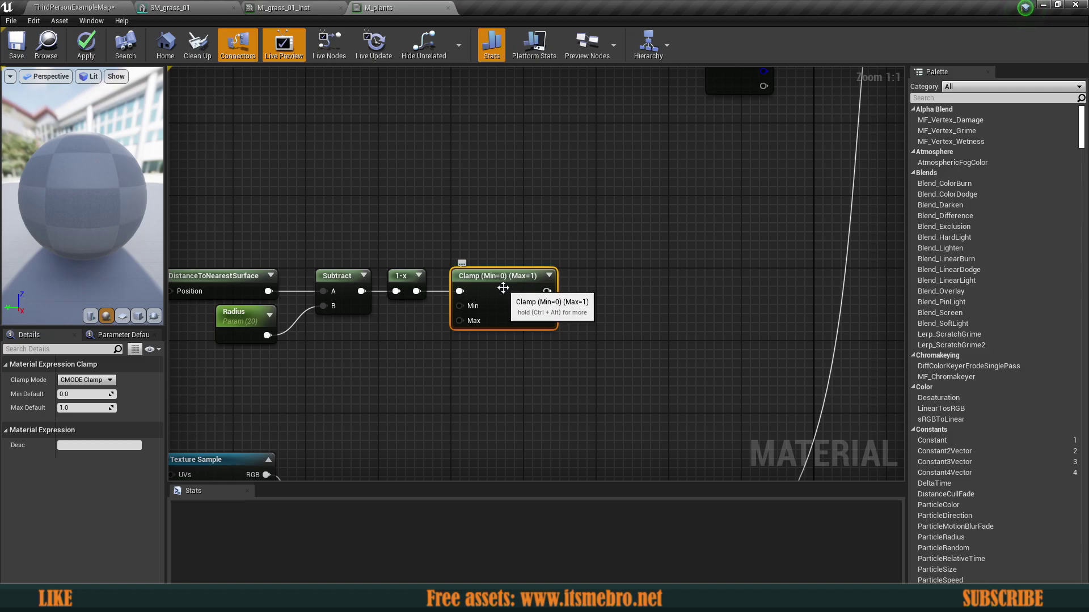
{"action": "left_click_drag", "start_coordinate": [503, 288], "coordinate": [493, 288]}
{"action": "left_click", "coordinate": [634, 309]}
Step: Add a DistanceFieldGradient node above the Clamp node
{"action": "right_click_drag", "start_coordinate": [633, 309], "coordinate": [497, 311]}
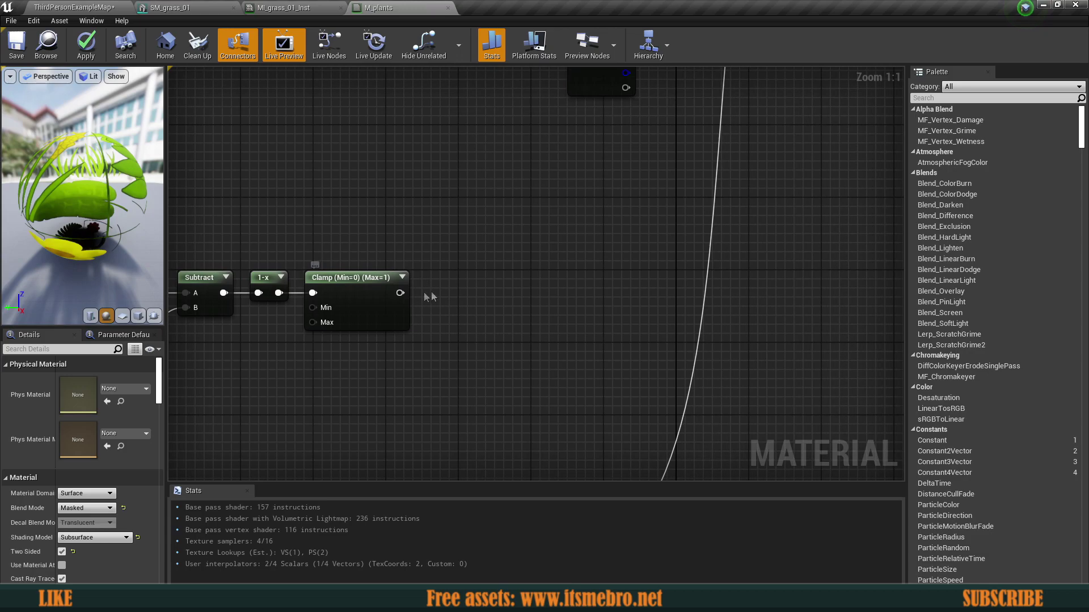
{"action": "right_click_drag", "start_coordinate": [375, 225], "coordinate": [416, 278]}
{"action": "right_click", "coordinate": [366, 261]}
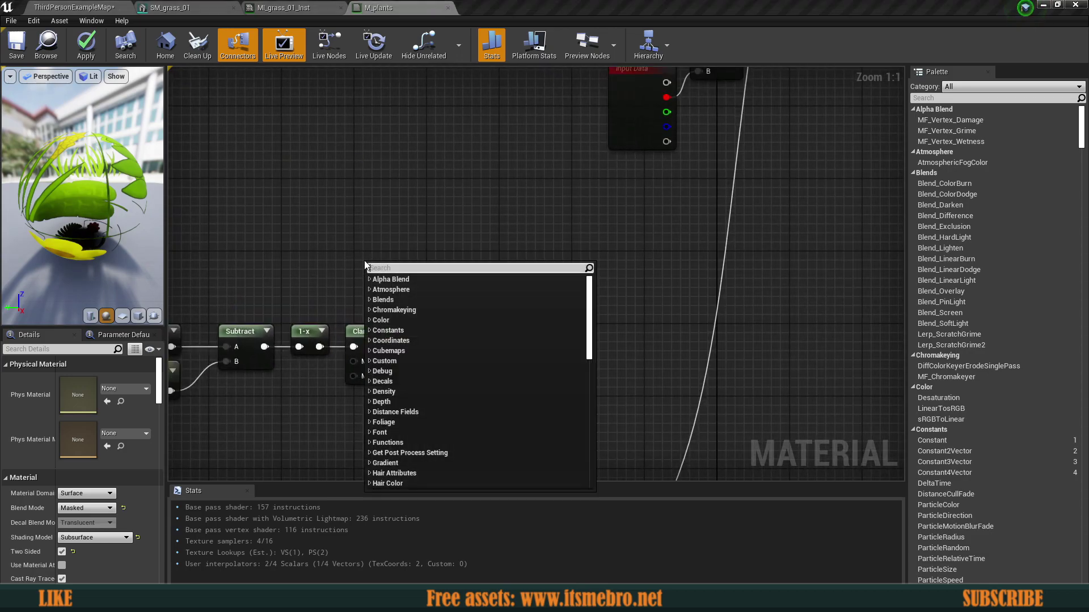
{"action": "type", "text": "distance"}
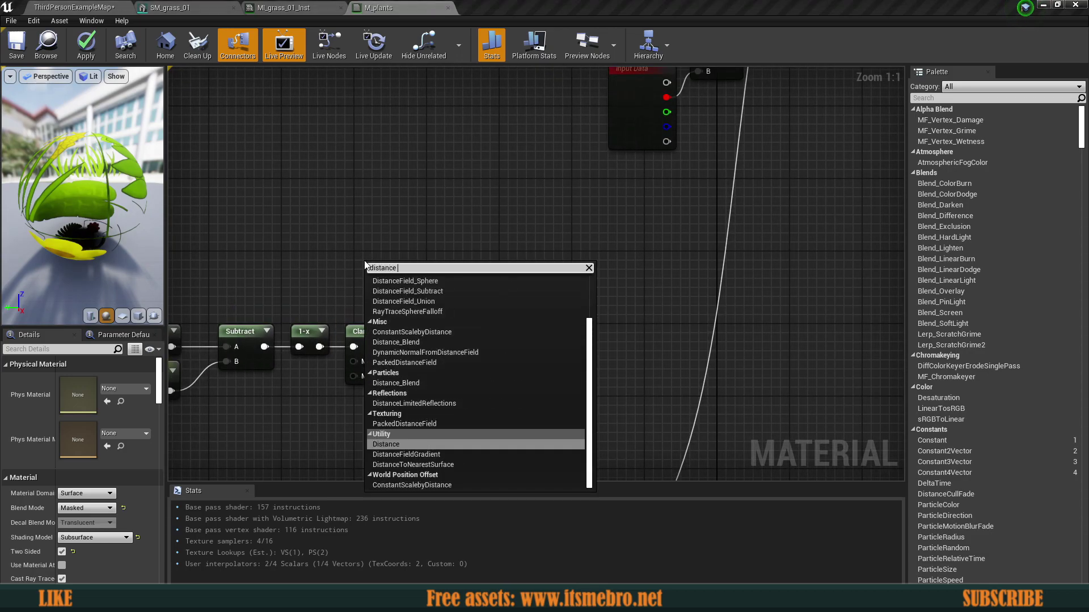
{"action": "type", "text": " gra"}
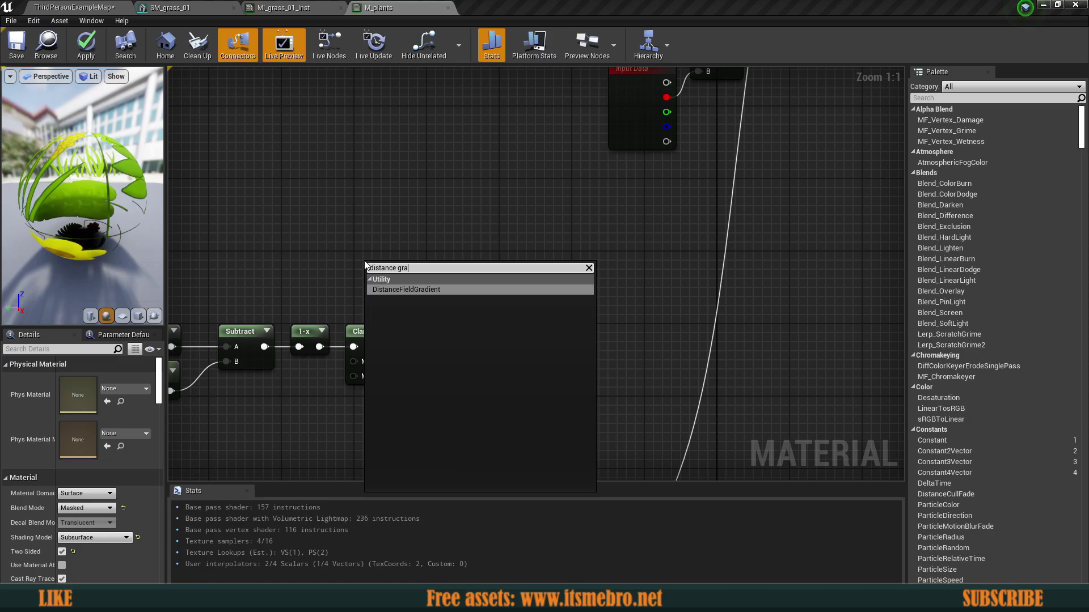
{"action": "left_click", "coordinate": [437, 289]}
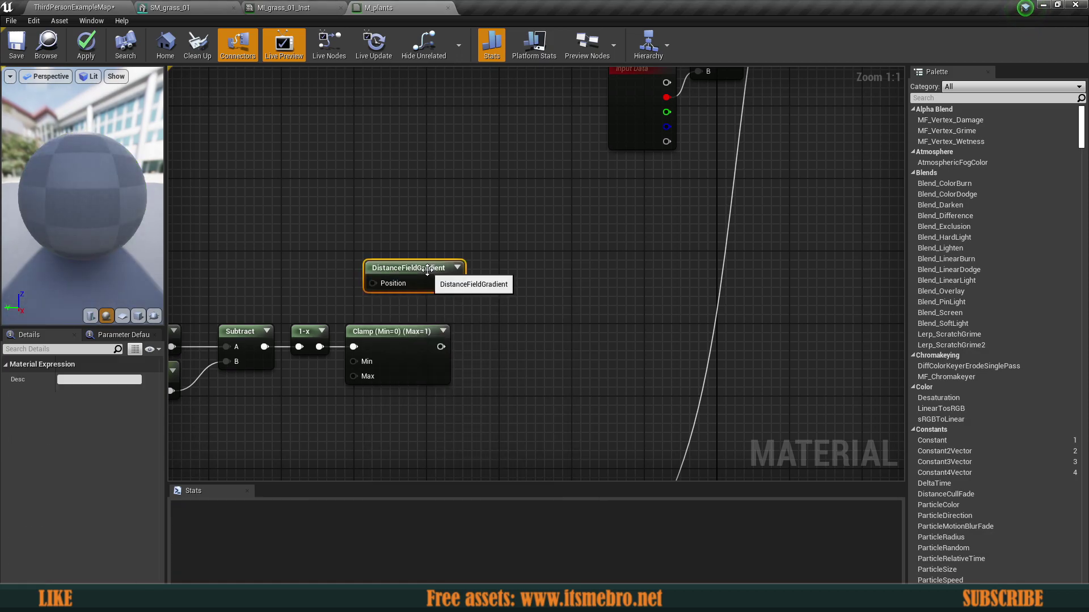
{"action": "left_click", "coordinate": [471, 299]}
Step: Review the chain from DistanceToNearestSurface to Clamp together with the DistanceFieldGradient node
{"action": "right_click_drag", "start_coordinate": [472, 299], "coordinate": [723, 217]}
{"action": "scroll", "coordinate": [623, 266], "scroll_direction": "down", "scroll_amount": 2}
{"action": "left_click_drag", "start_coordinate": [335, 255], "coordinate": [726, 315]}
{"action": "scroll", "coordinate": [754, 324], "scroll_direction": "up", "scroll_amount": 2}
{"action": "left_click", "coordinate": [704, 275]}
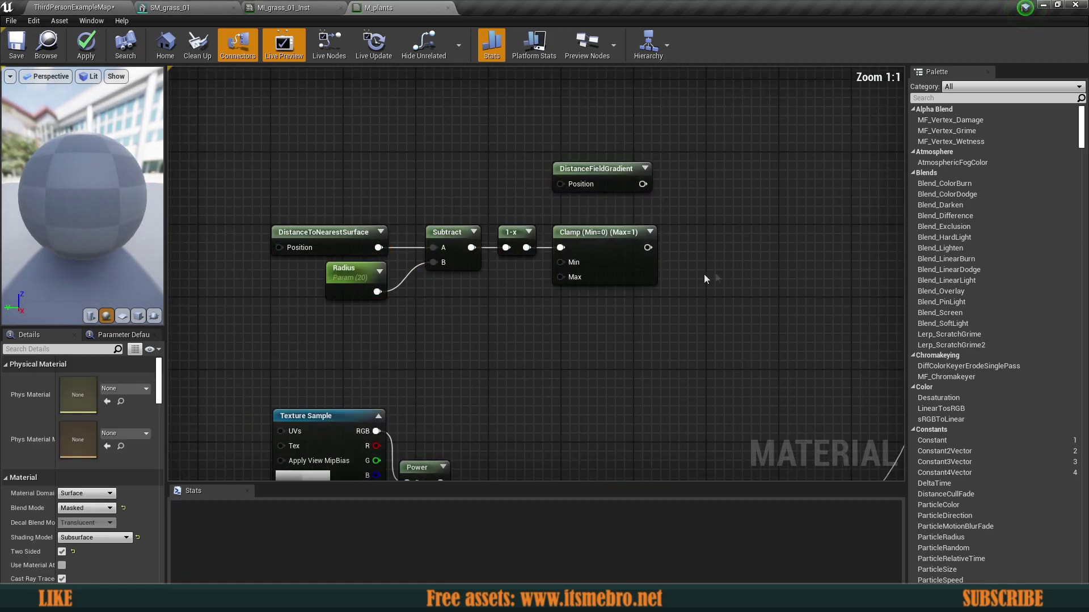
{"action": "right_click_drag", "start_coordinate": [621, 216], "coordinate": [518, 267]}
{"action": "right_click_drag", "start_coordinate": [591, 274], "coordinate": [468, 296]}
{"action": "left_click", "coordinate": [400, 217]}
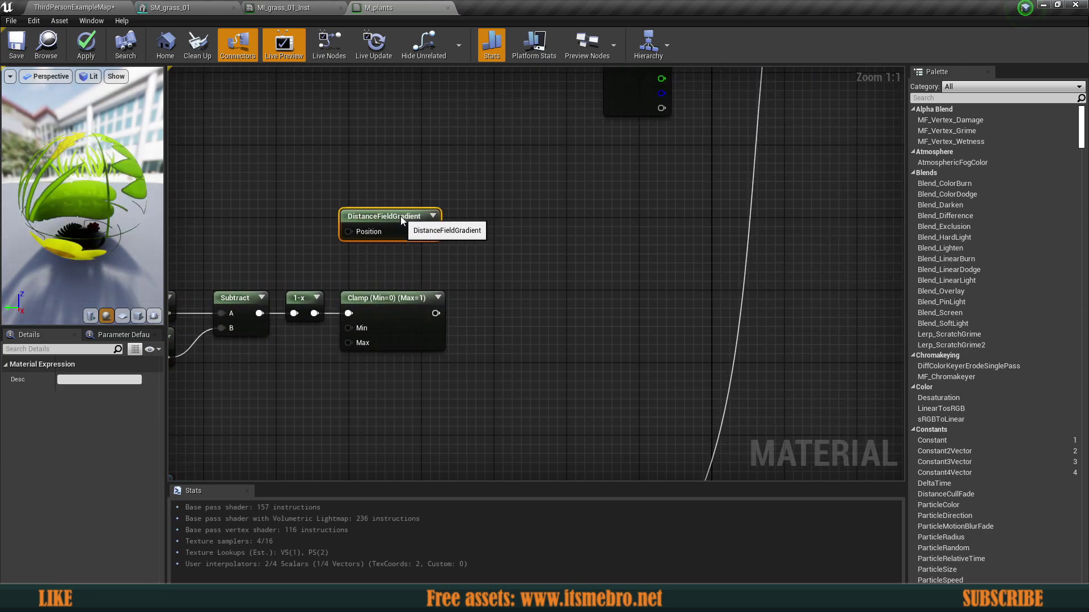
{"action": "left_click", "coordinate": [505, 260]}
Step: Move DistanceFieldGradient closer to Clamp and add a Multiply node with DistanceFieldGradient in A and Clamp in B
{"action": "right_click_drag", "start_coordinate": [504, 261], "coordinate": [476, 273]}
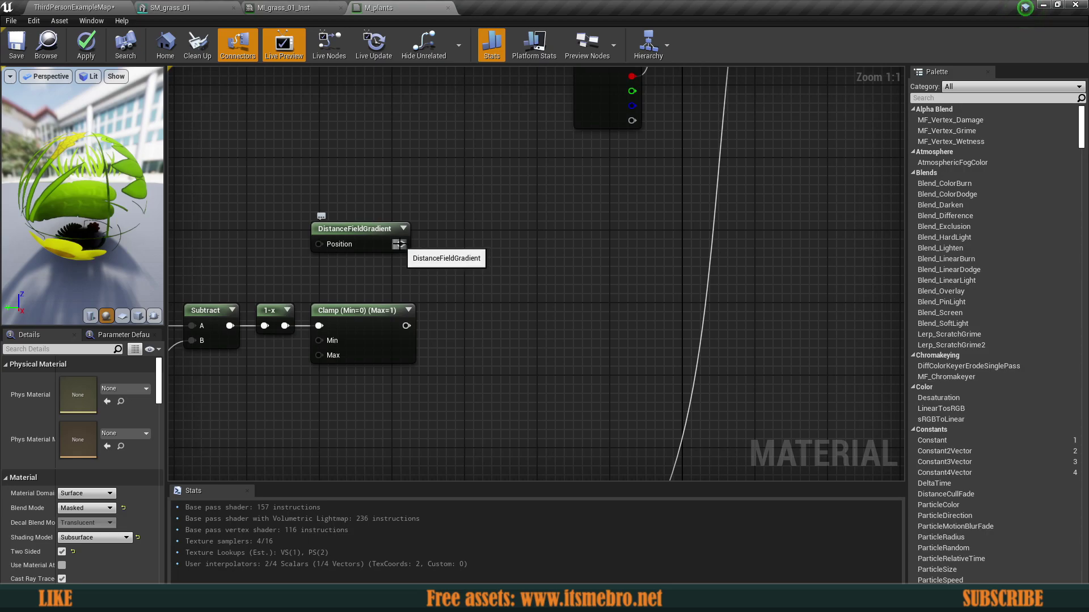
{"action": "left_click_drag", "start_coordinate": [379, 243], "coordinate": [452, 285]}
{"action": "key", "text": "Escape"}
{"action": "left_click", "coordinate": [457, 294]}
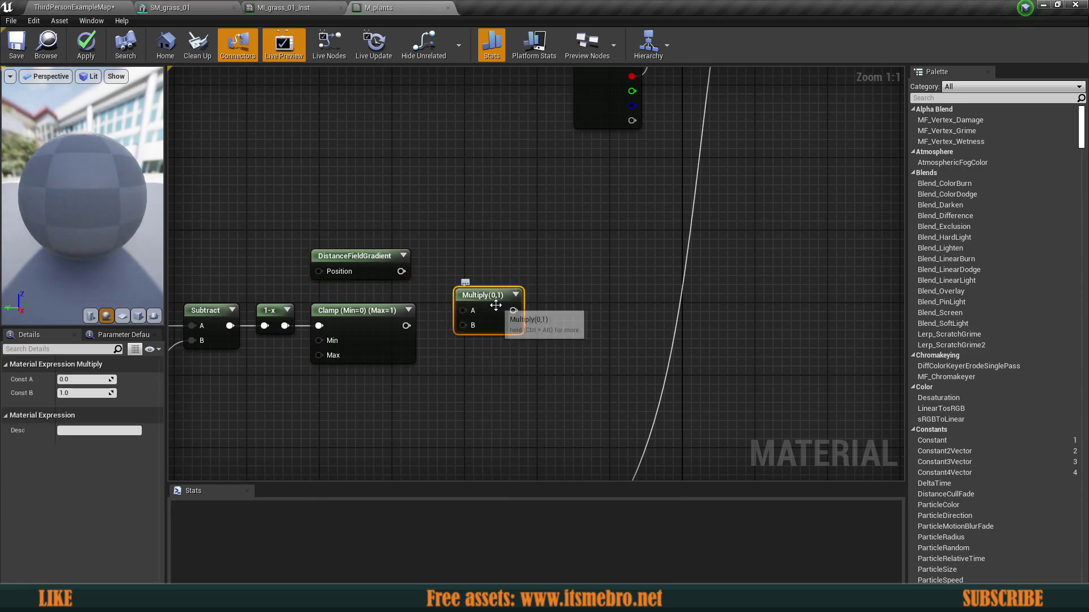
{"action": "left_click_drag", "start_coordinate": [462, 310], "coordinate": [403, 272]}
{"action": "left_click_drag", "start_coordinate": [464, 325], "coordinate": [464, 294]}
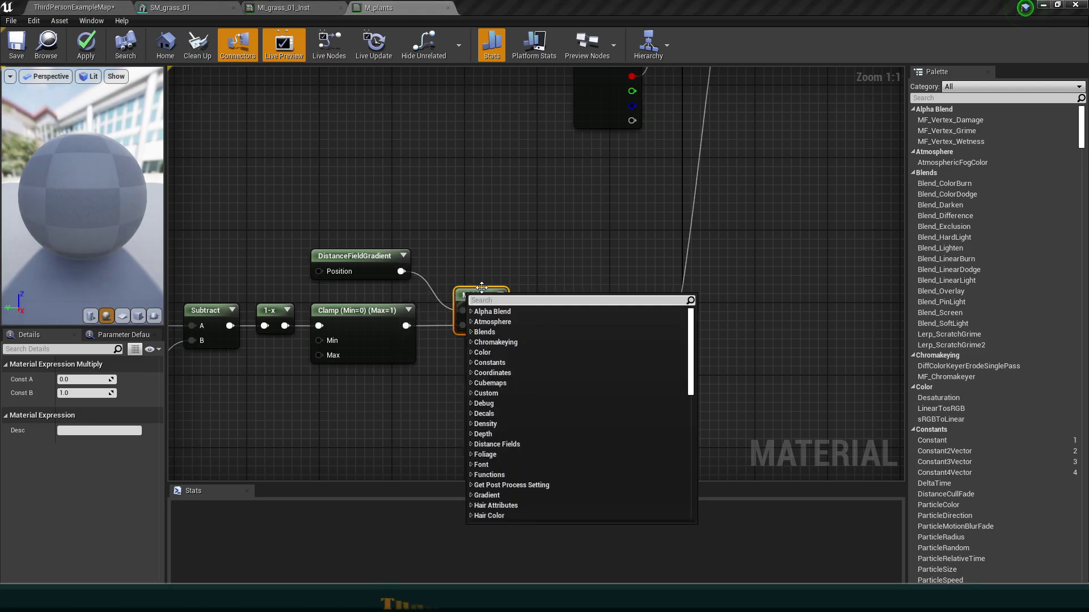
{"action": "left_click", "coordinate": [480, 288]}
{"action": "left_click", "coordinate": [512, 288]}
Step: Add a second Multiply node, feed its A input from the first Multiply and align it beside that node
{"action": "right_click_drag", "start_coordinate": [568, 312], "coordinate": [502, 330]}
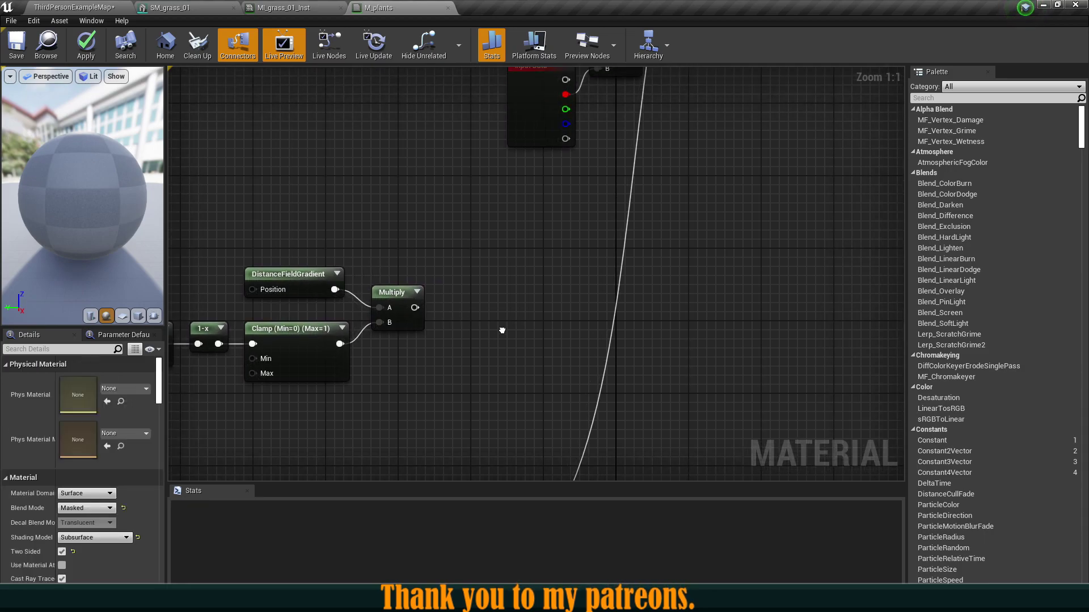
{"action": "right_click_drag", "start_coordinate": [436, 333], "coordinate": [423, 328]}
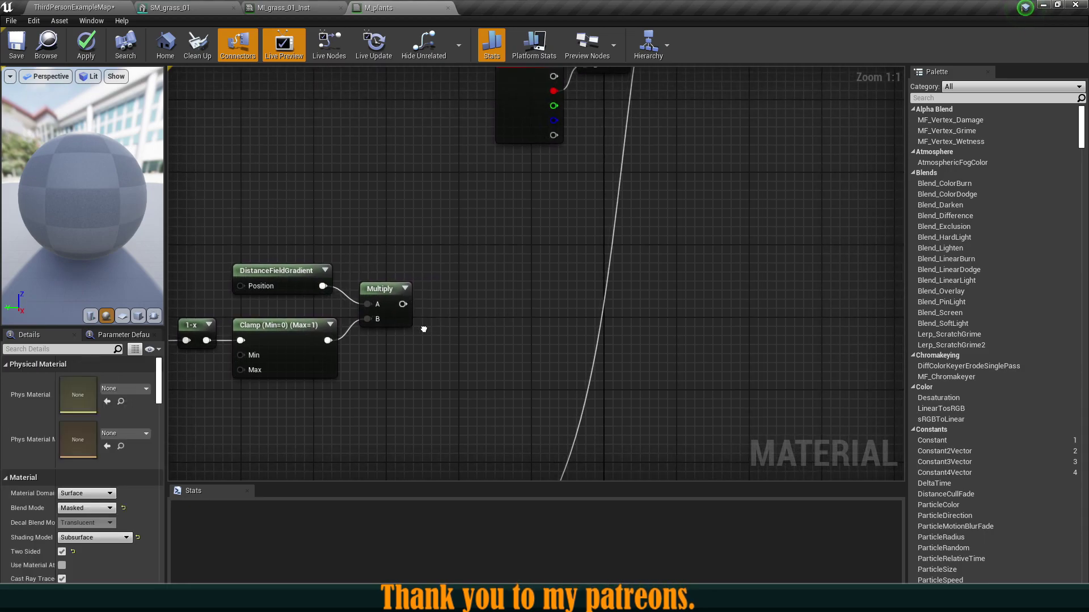
{"action": "left_click", "coordinate": [474, 296]}
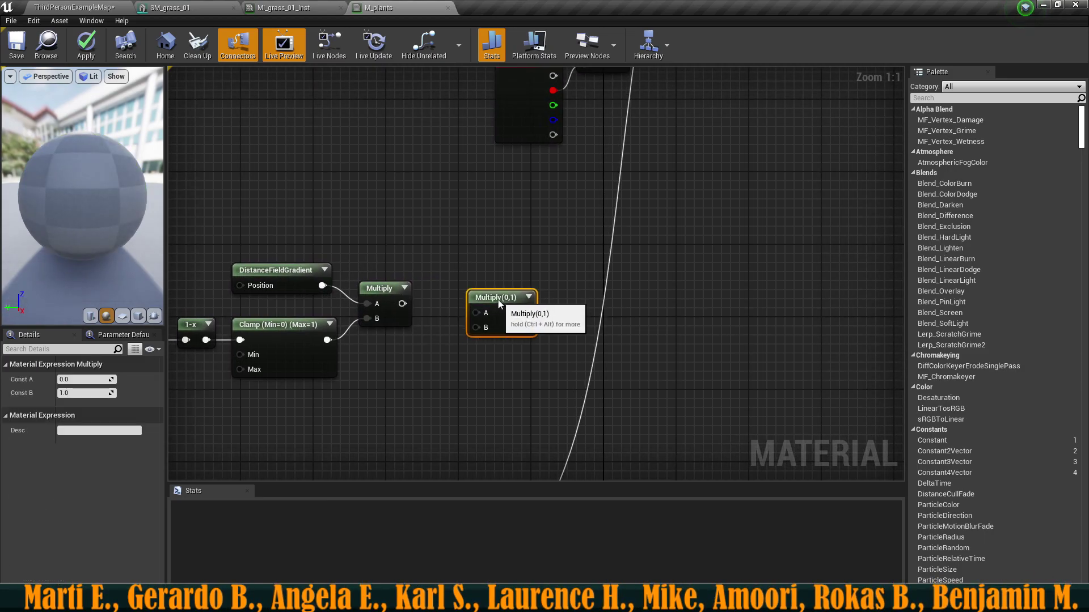
{"action": "mouse_move", "coordinate": [476, 304]}
{"action": "left_mouse_down"}
{"action": "mouse_move", "coordinate": [400, 308]}
{"action": "mouse_move", "coordinate": [488, 305]}
{"action": "left_mouse_up"}
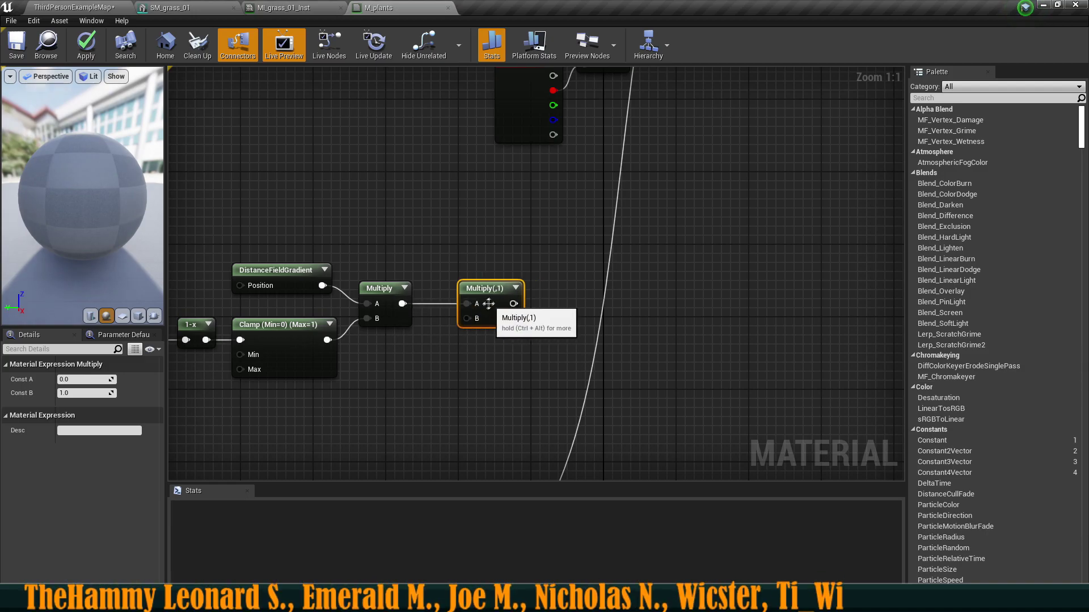
Step: Create a scalar parameter named Power below the first Multiply and connect it to the second Multiply's B input
{"action": "left_click", "coordinate": [417, 371]}
{"action": "right_click_drag", "start_coordinate": [417, 371], "coordinate": [446, 362]}
{"action": "left_click", "coordinate": [417, 342]}
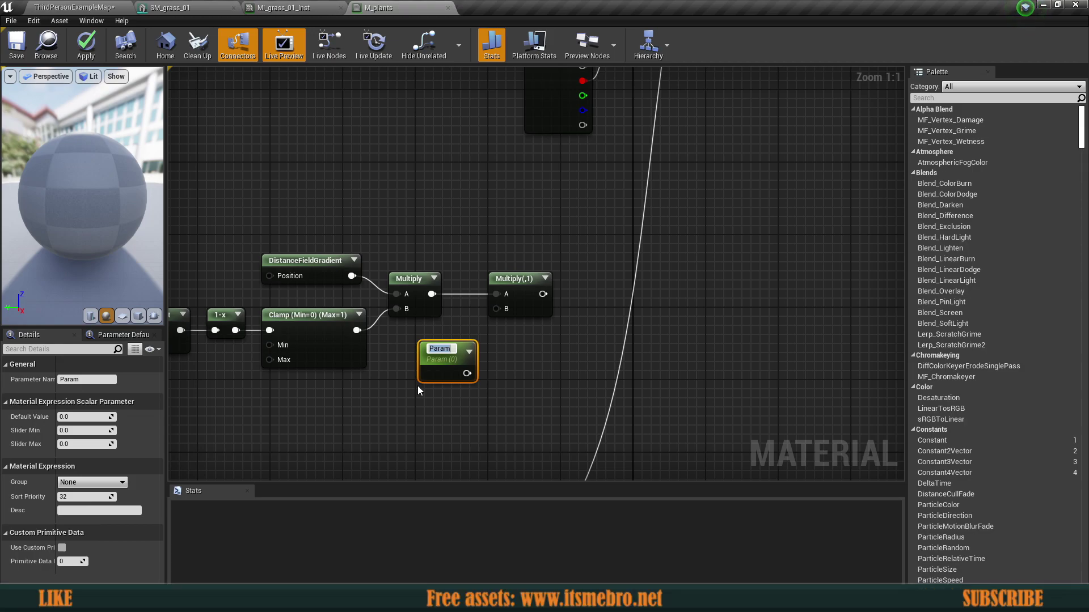
{"action": "type", "text": "Power"}
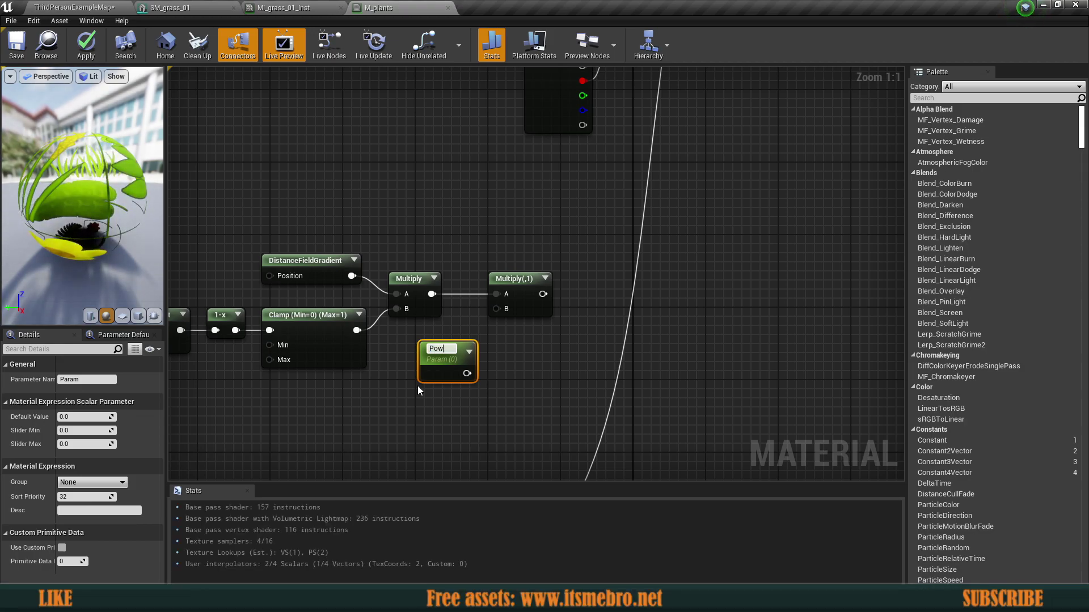
{"action": "key", "text": "Return"}
{"action": "left_click_drag", "start_coordinate": [425, 363], "coordinate": [496, 309]}
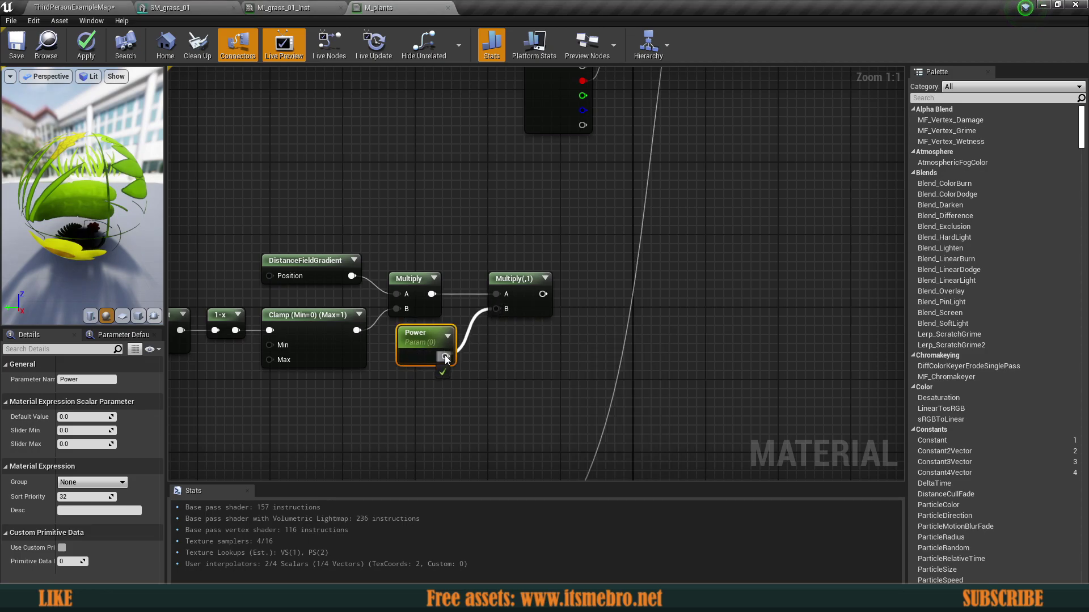
{"action": "left_click_drag", "start_coordinate": [399, 346], "coordinate": [391, 346]}
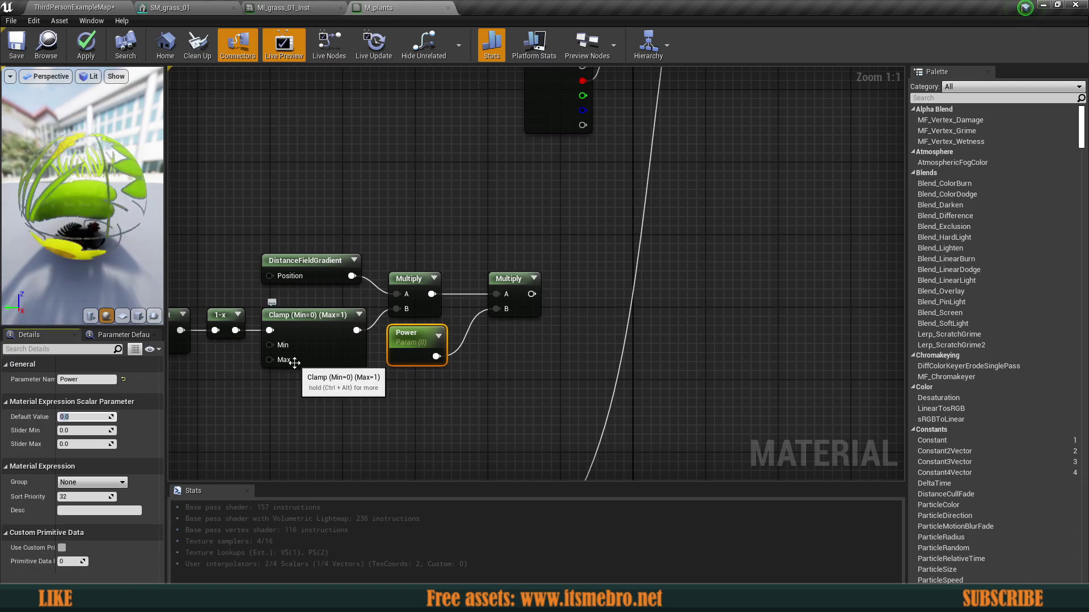
Step: Set the Power parameter's default value to 2000
{"action": "key", "text": "Return"}
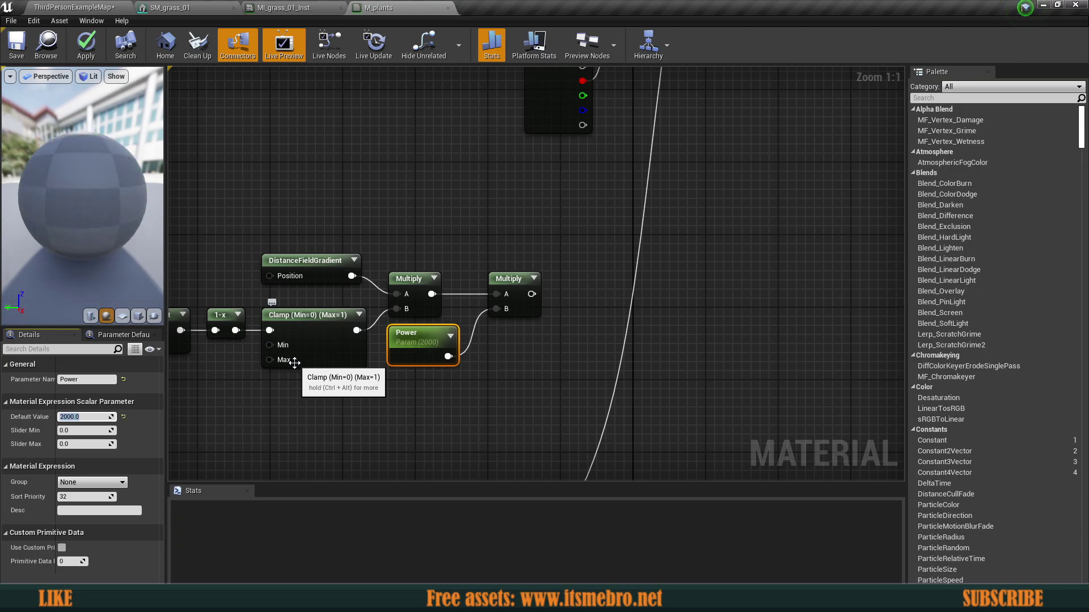
{"action": "left_click", "coordinate": [522, 379]}
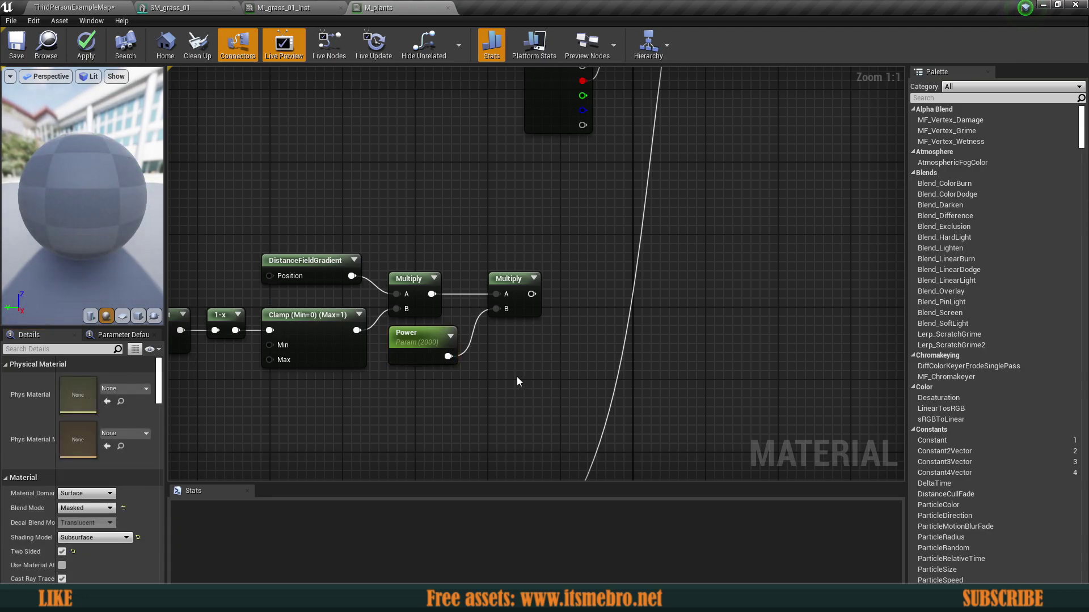
{"action": "left_click", "coordinate": [415, 336]}
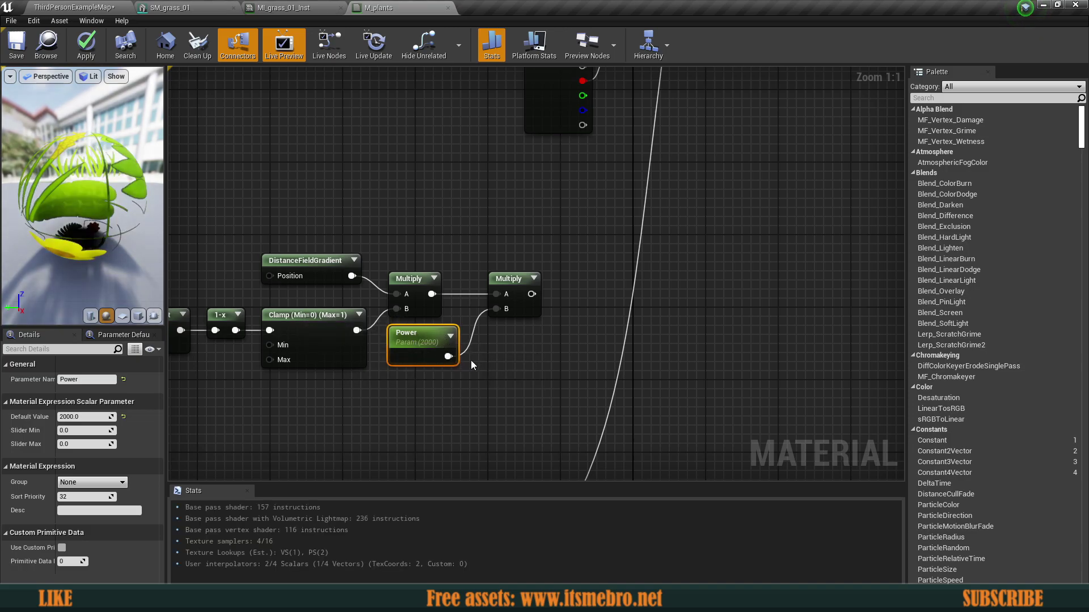
{"action": "left_click", "coordinate": [471, 360]}
{"action": "left_click", "coordinate": [433, 350]}
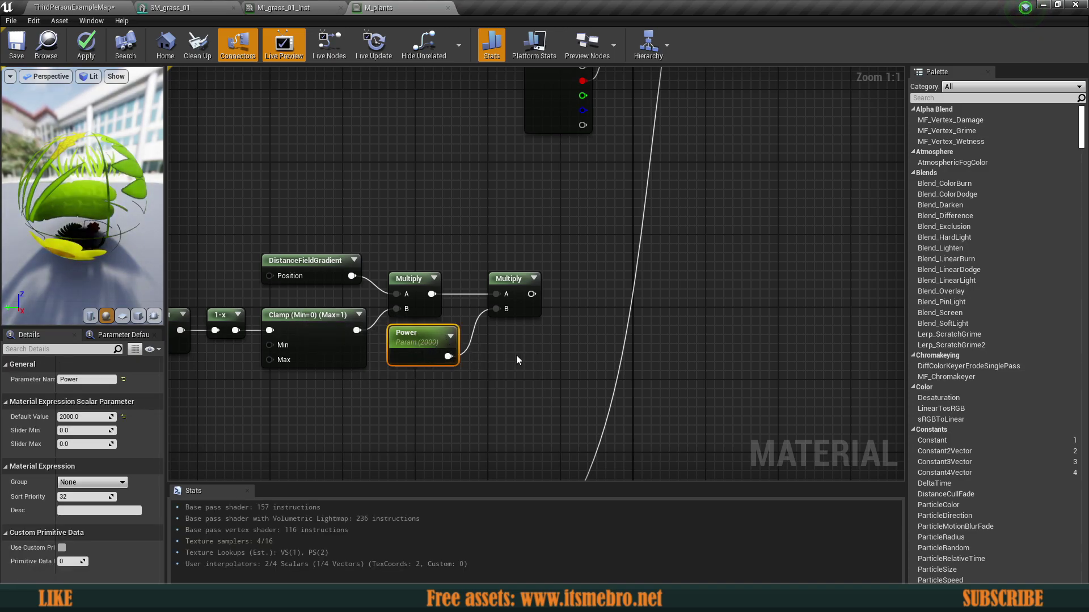
{"action": "right_click_drag", "start_coordinate": [516, 355], "coordinate": [469, 348]}
{"action": "right_click_drag", "start_coordinate": [387, 345], "coordinate": [550, 337]}
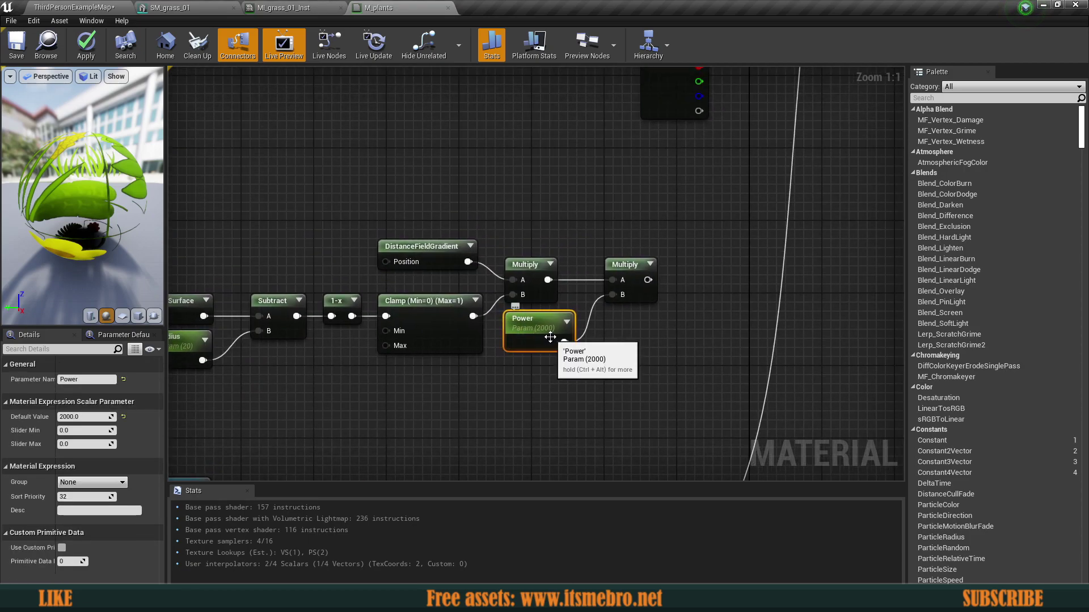
Step: Add a VertexNormalWS node above the second Multiply
{"action": "right_click_drag", "start_coordinate": [660, 387], "coordinate": [474, 427]}
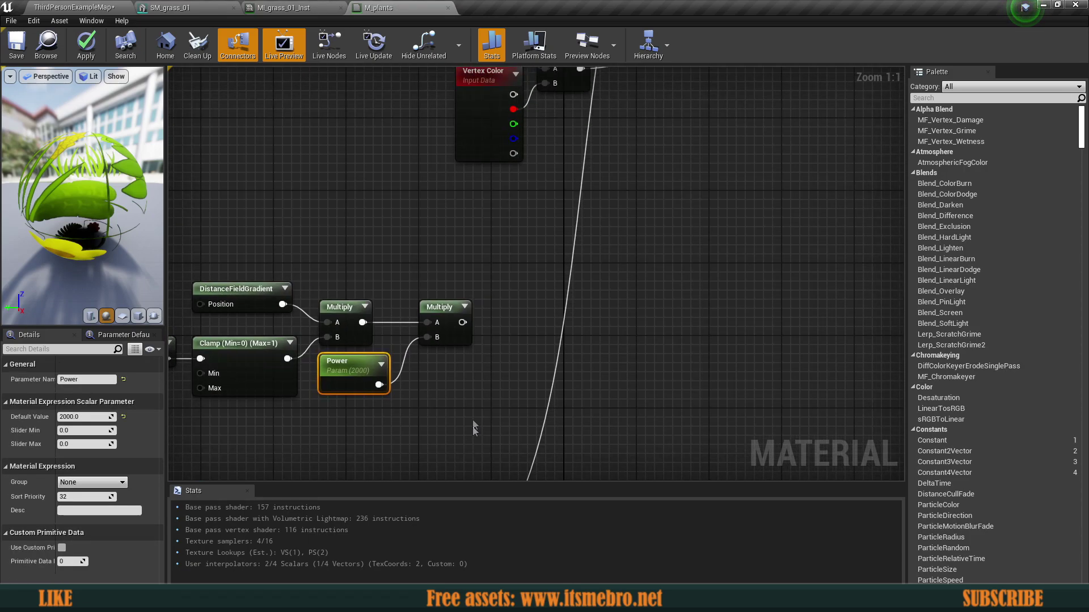
{"action": "left_click", "coordinate": [452, 325]}
{"action": "right_click_drag", "start_coordinate": [481, 357], "coordinate": [483, 429]}
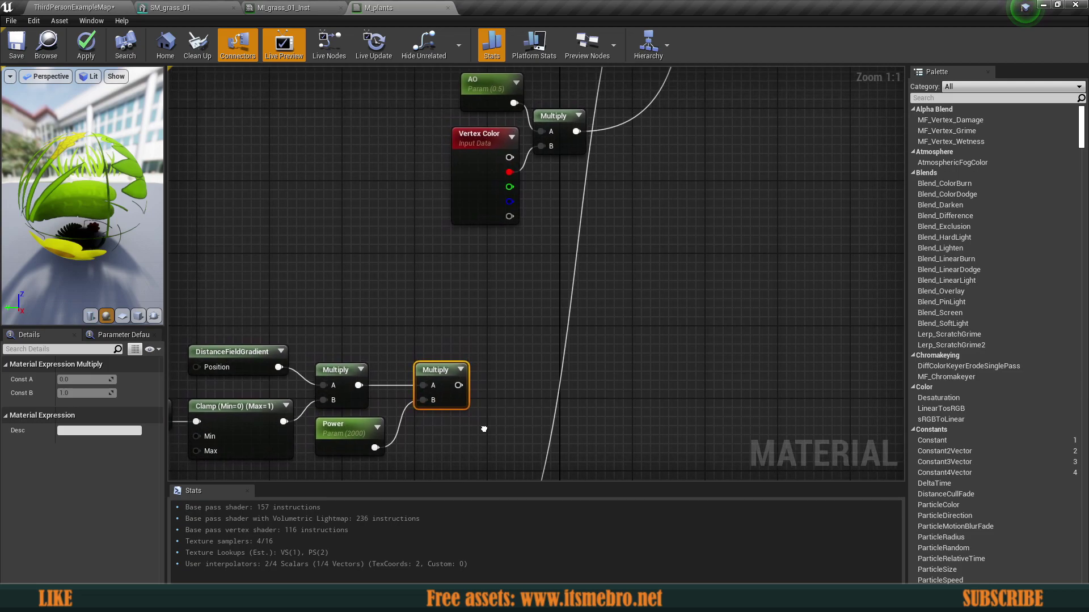
{"action": "right_click", "coordinate": [422, 302]}
{"action": "type", "text": "vertex"}
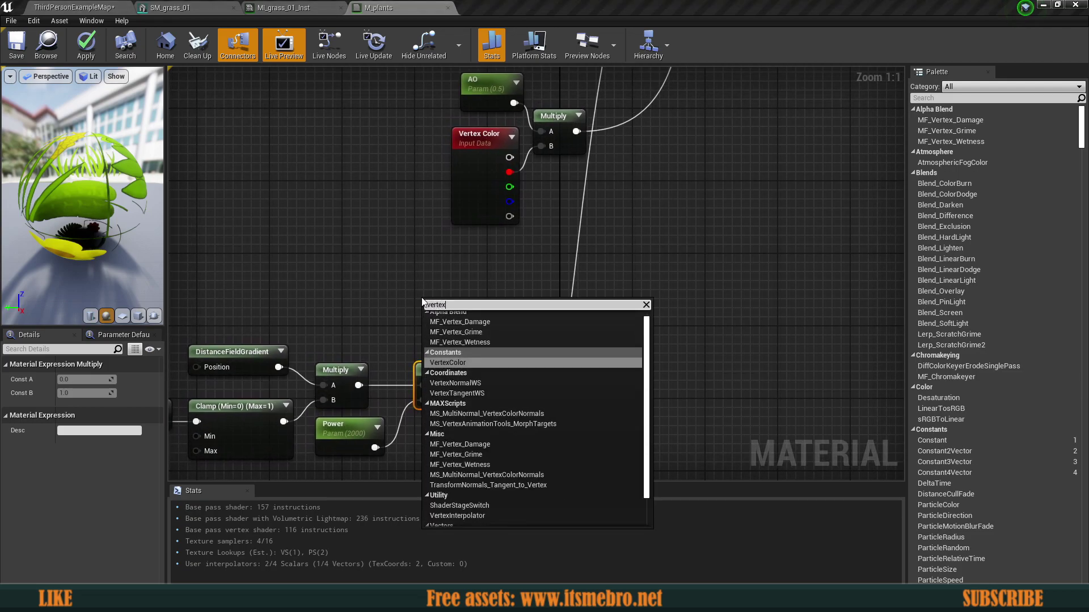
{"action": "type", "text": " ws"}
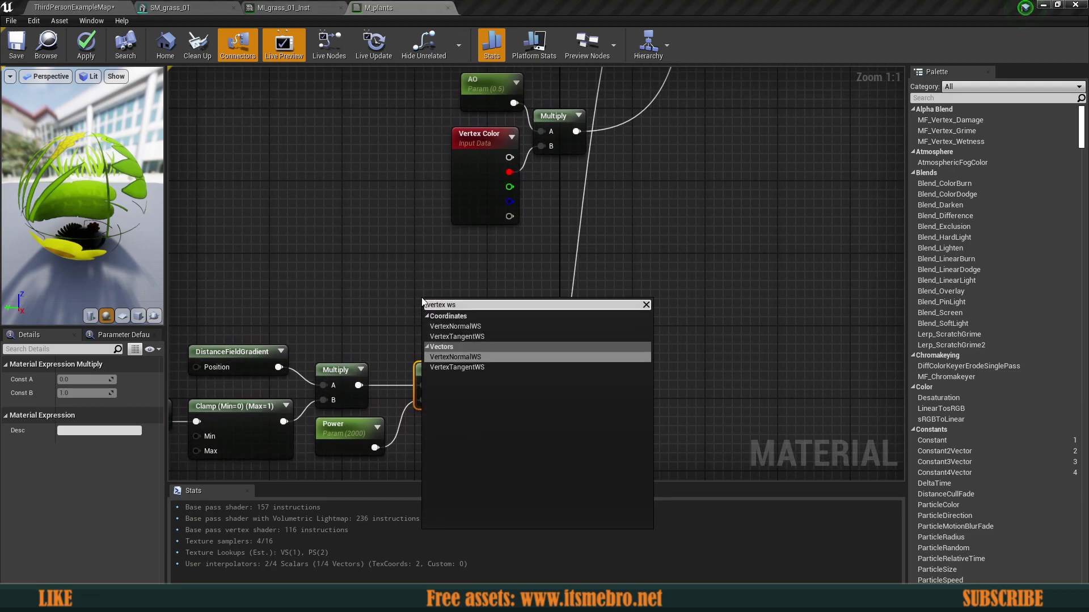
{"action": "left_click", "coordinate": [489, 326]}
{"action": "left_click_drag", "start_coordinate": [487, 325], "coordinate": [448, 322]}
{"action": "right_click_drag", "start_coordinate": [508, 335], "coordinate": [477, 292]}
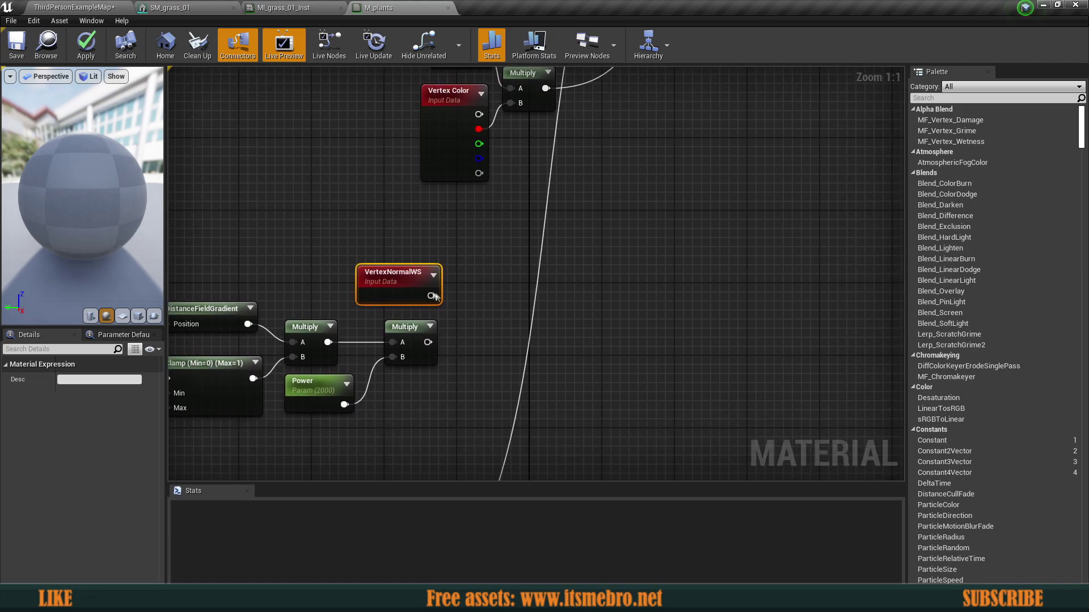
Step: Add an Add node with VertexNormalWS in A and the second Multiply in B
{"action": "left_click_drag", "start_coordinate": [431, 296], "coordinate": [461, 318]}
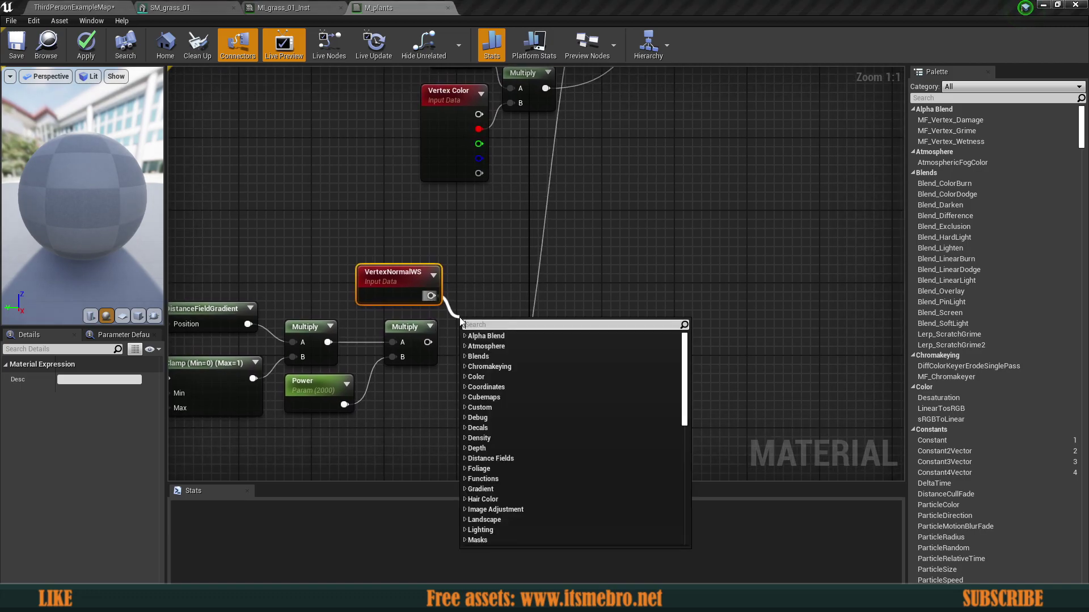
{"action": "type", "text": "add"}
{"action": "left_click", "coordinate": [484, 376]}
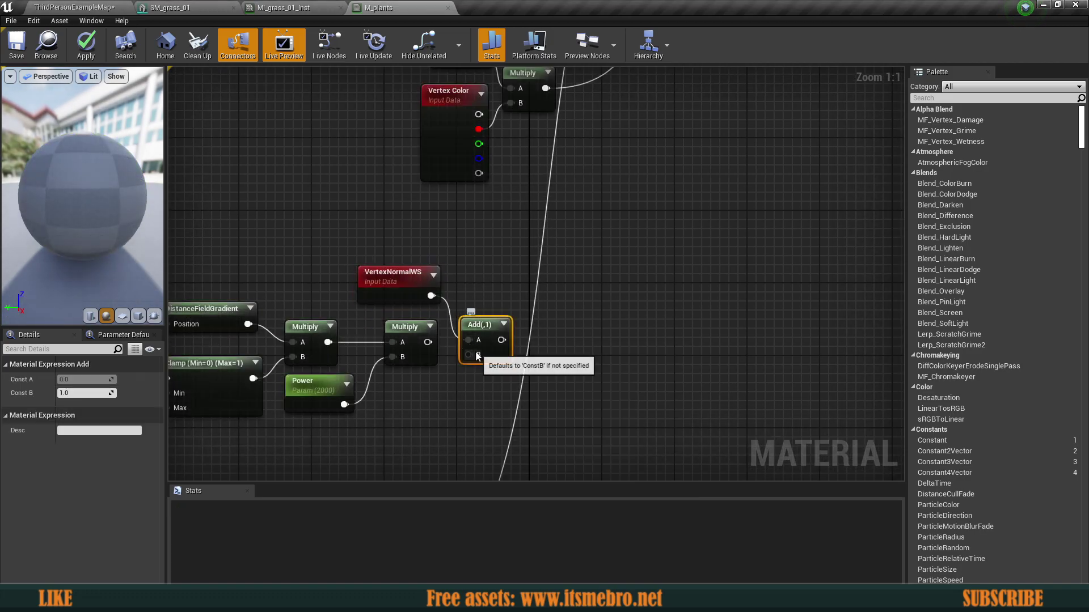
{"action": "left_click_drag", "start_coordinate": [470, 354], "coordinate": [474, 297]}
Step: Review the whole node chain from DistanceToNearestSurface through to the Add node
{"action": "right_click_drag", "start_coordinate": [405, 273], "coordinate": [590, 263]}
{"action": "left_click", "coordinate": [533, 256]}
{"action": "left_click", "coordinate": [622, 306]}
{"action": "scroll", "coordinate": [400, 299], "scroll_direction": "down", "scroll_amount": 1}
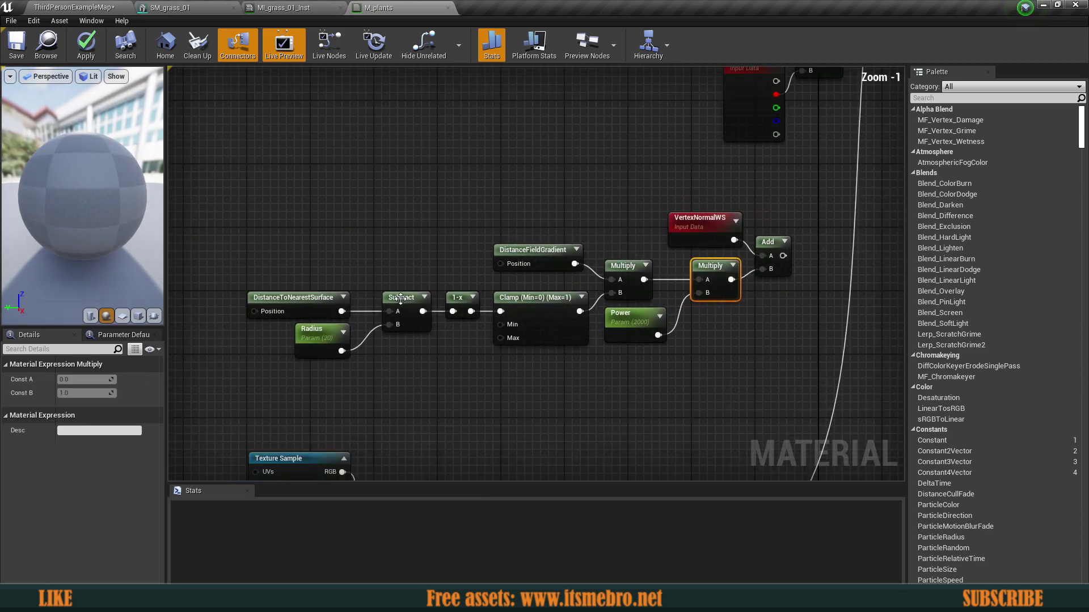
{"action": "left_click_drag", "start_coordinate": [364, 291], "coordinate": [277, 265]}
{"action": "left_click", "coordinate": [723, 349]}
{"action": "left_click", "coordinate": [401, 252]}
{"action": "scroll", "coordinate": [756, 254], "scroll_direction": "up", "scroll_amount": 1}
{"action": "right_click_drag", "start_coordinate": [756, 254], "coordinate": [499, 277]}
{"action": "right_click_drag", "start_coordinate": [574, 301], "coordinate": [489, 324]}
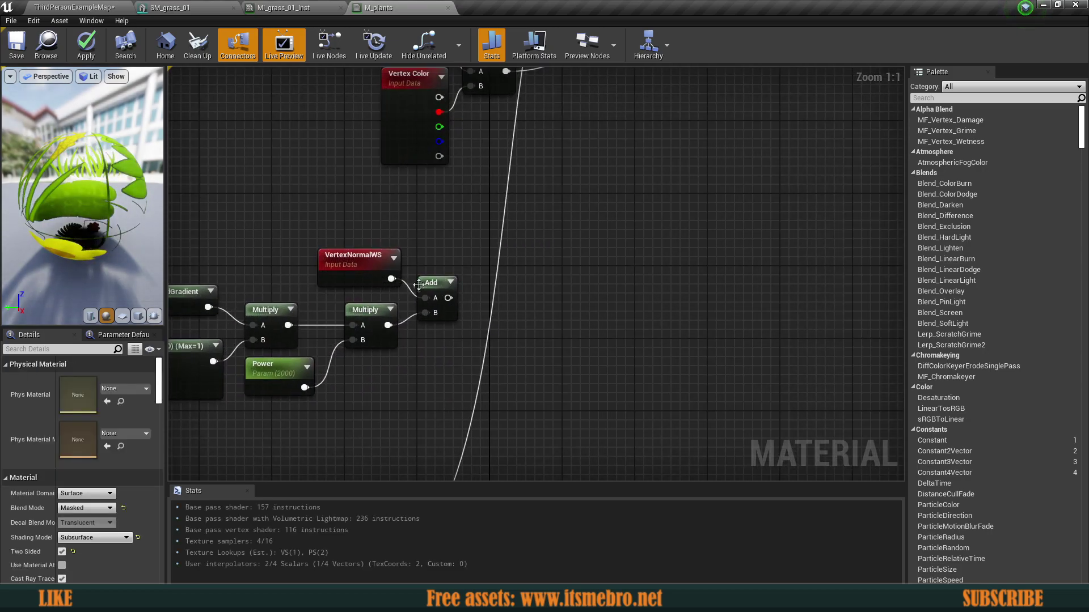
Step: Add a Clamp node fed by the Add node that combines VertexNormalWS with the second Multiply
{"action": "left_click", "coordinate": [427, 283]}
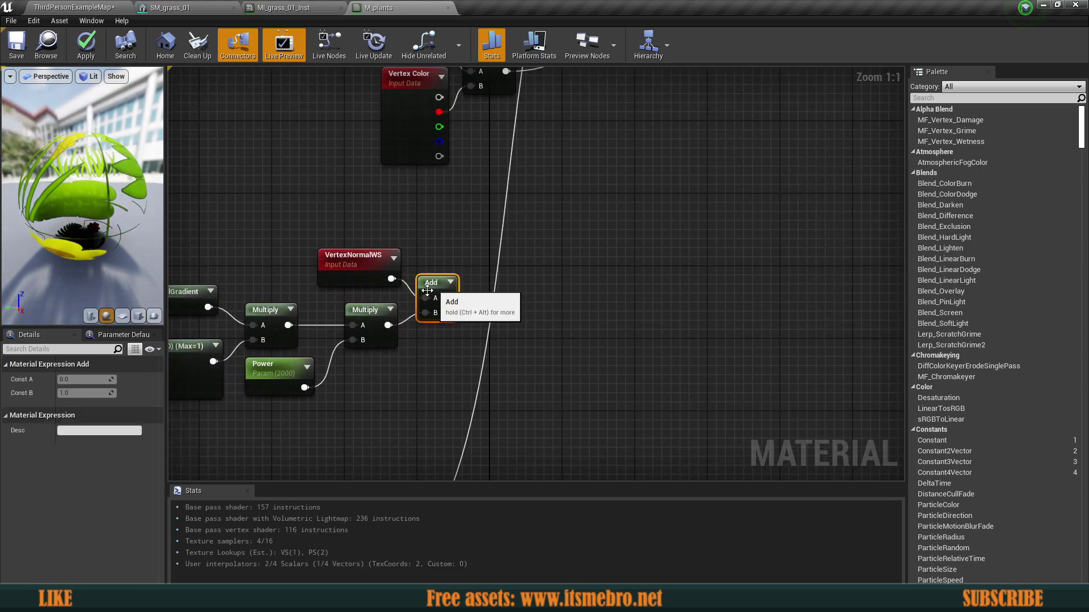
{"action": "mouse_move", "coordinate": [427, 290]}
{"action": "right_mouse_down"}
{"action": "mouse_move", "coordinate": [662, 260]}
{"action": "mouse_move", "coordinate": [433, 308]}
{"action": "right_mouse_up"}
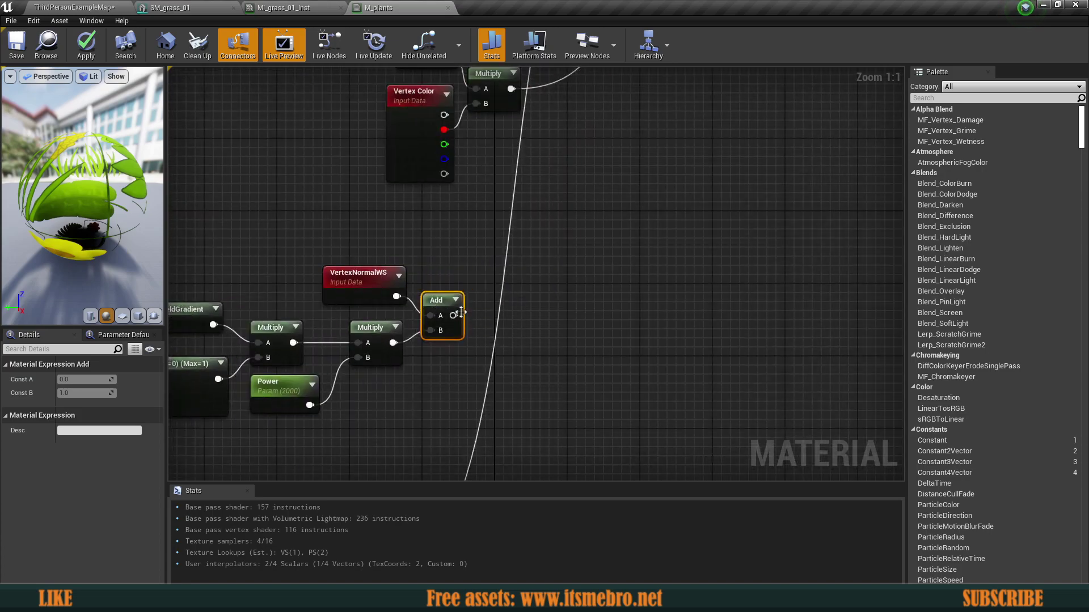
{"action": "left_click", "coordinate": [422, 263]}
{"action": "left_click_drag", "start_coordinate": [452, 316], "coordinate": [492, 319]}
{"action": "type", "text": "clamp"}
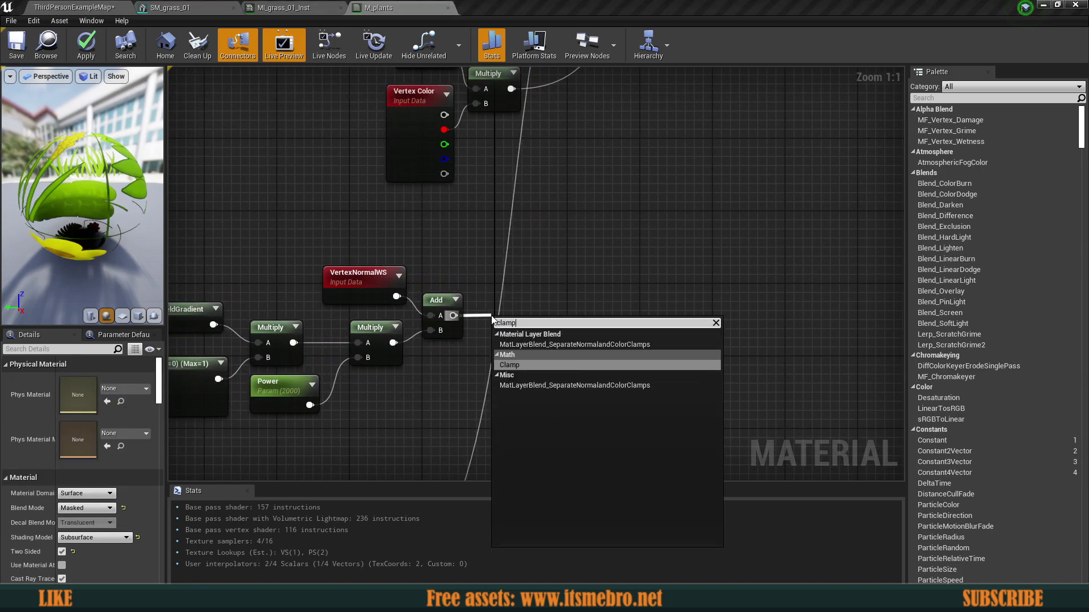
{"action": "key", "text": "Return"}
{"action": "left_click_drag", "start_coordinate": [566, 333], "coordinate": [544, 322]}
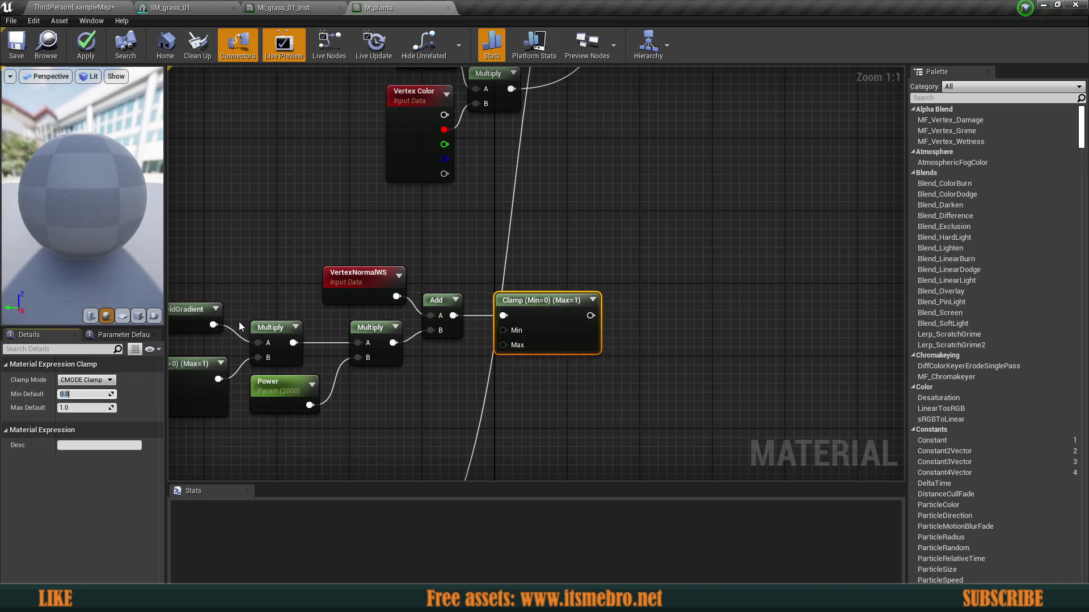
Step: Set the new Clamp's Min Default to -20 and Max Default to 20
{"action": "type", "text": "-200"}
{"action": "key", "text": "Tab"}
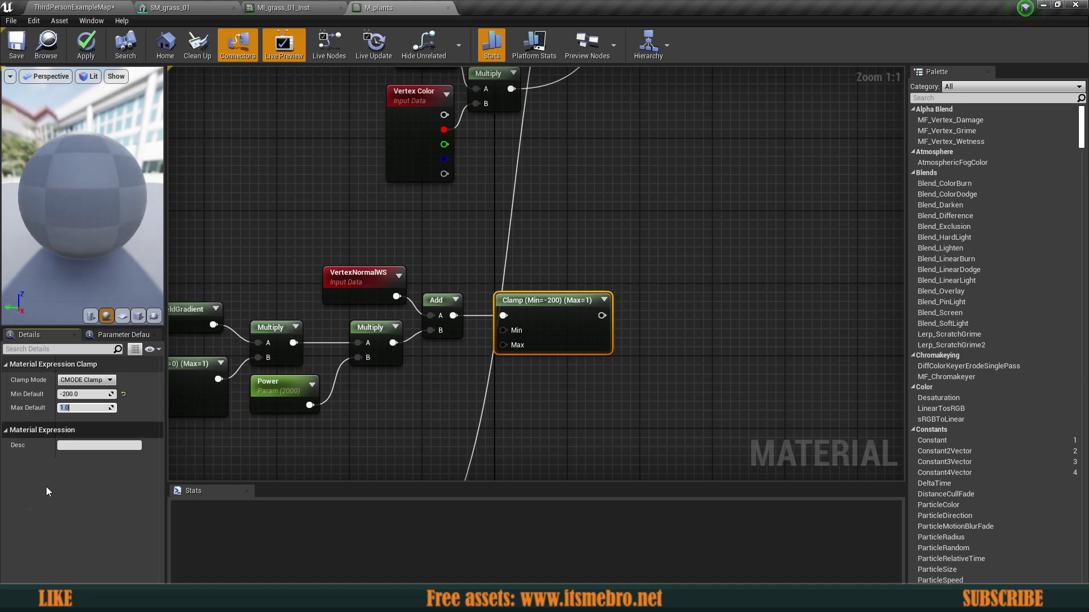
{"action": "left_click", "coordinate": [92, 395]}
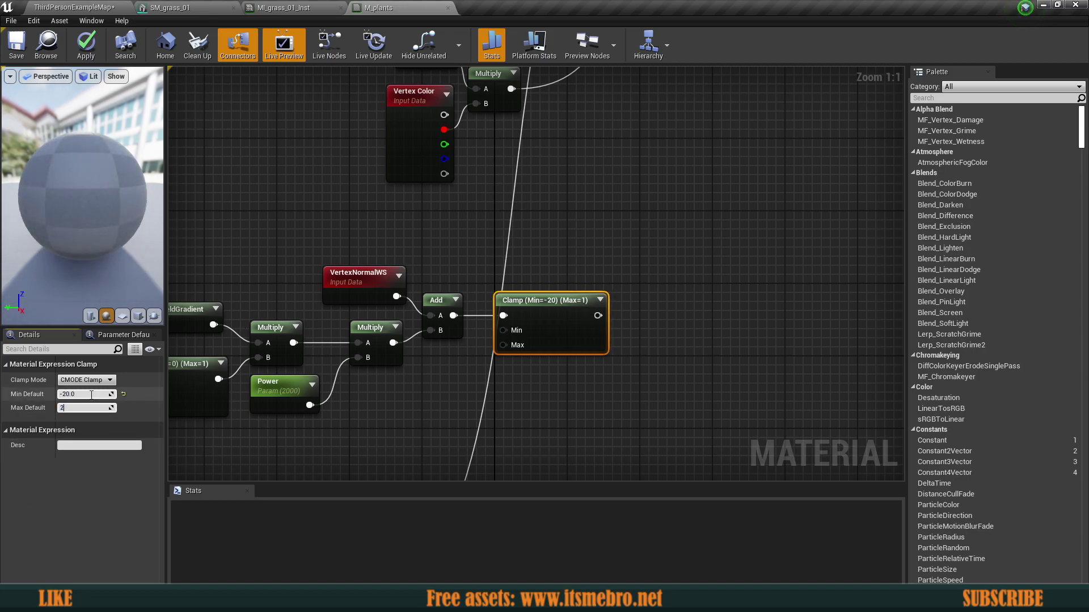
{"action": "left_click", "coordinate": [636, 277]}
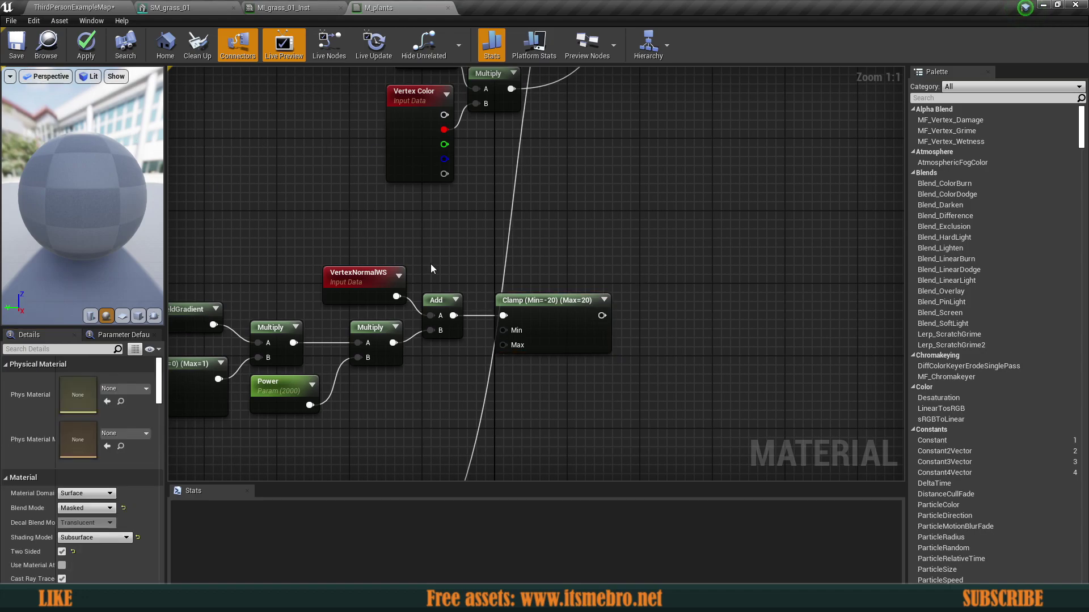
Step: Select the whole distance-field node chain and move it closer to the grass mask and wind nodes below it
{"action": "right_click_drag", "start_coordinate": [486, 276], "coordinate": [662, 236]}
{"action": "scroll", "coordinate": [661, 236], "scroll_direction": "down", "scroll_amount": 2}
{"action": "left_click_drag", "start_coordinate": [223, 234], "coordinate": [631, 371]}
{"action": "left_click", "coordinate": [620, 349]}
{"action": "scroll", "coordinate": [718, 286], "scroll_direction": "up", "scroll_amount": 2}
{"action": "right_click_drag", "start_coordinate": [717, 286], "coordinate": [591, 346]}
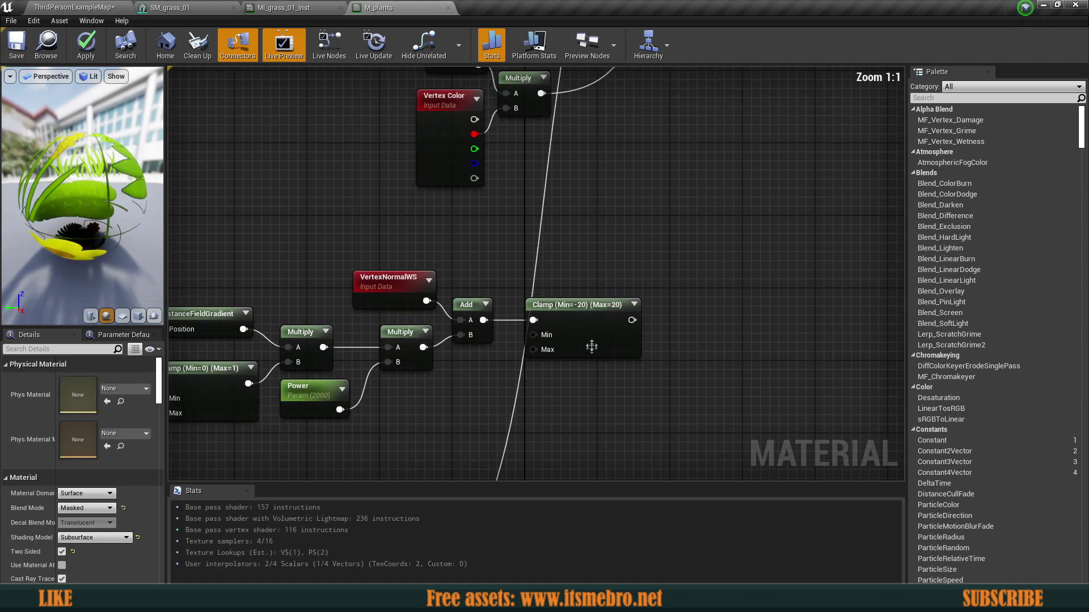
{"action": "left_click", "coordinate": [591, 346]}
{"action": "scroll", "coordinate": [618, 351], "scroll_direction": "down", "scroll_amount": 6}
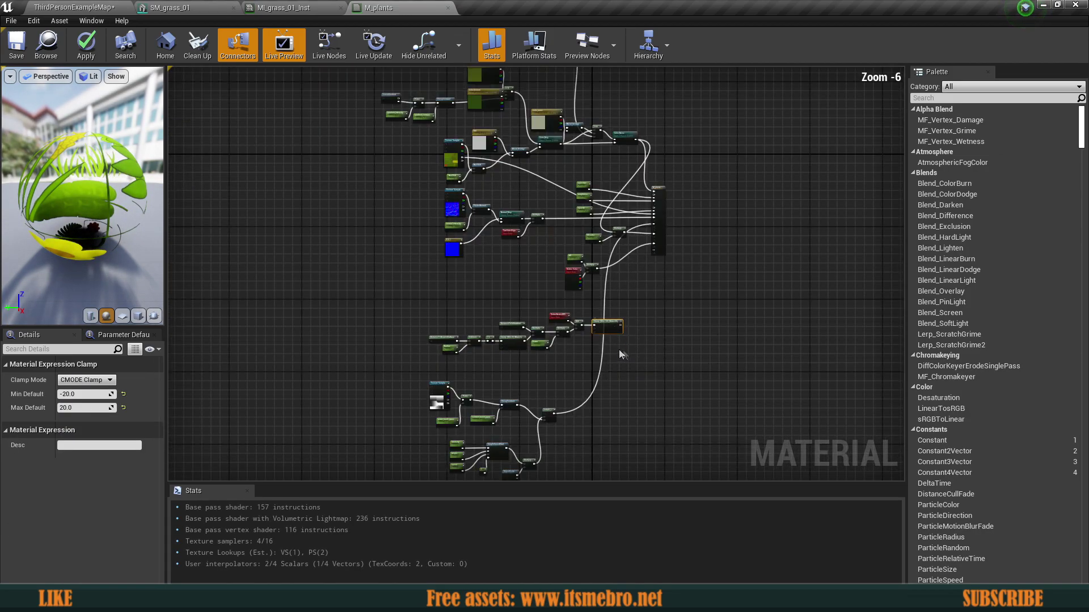
{"action": "scroll", "coordinate": [498, 347], "scroll_direction": "up", "scroll_amount": 2}
{"action": "left_click_drag", "start_coordinate": [377, 285], "coordinate": [712, 356]}
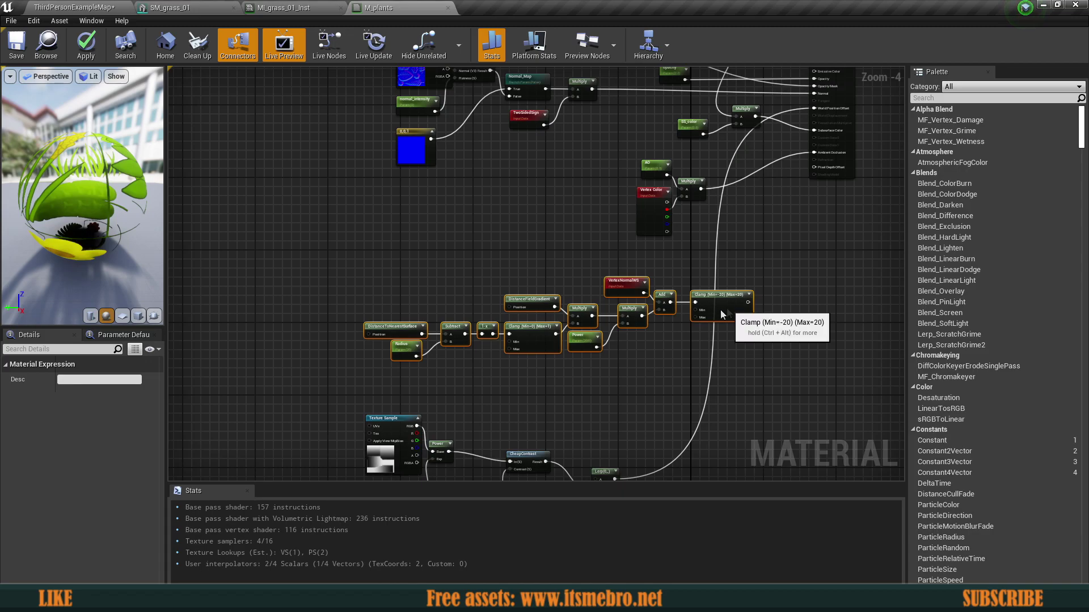
{"action": "left_click_drag", "start_coordinate": [721, 310], "coordinate": [617, 338]}
Step: Add an Add node with the -20 to 20 Clamp in A, placed between the Clamp and the World Position Offset wire
{"action": "right_click_drag", "start_coordinate": [639, 415], "coordinate": [656, 190]}
{"action": "scroll", "coordinate": [577, 187], "scroll_direction": "up", "scroll_amount": 2}
{"action": "right_click_drag", "start_coordinate": [577, 188], "coordinate": [566, 275]}
{"action": "scroll", "coordinate": [558, 274], "scroll_direction": "up", "scroll_amount": 2}
{"action": "scroll", "coordinate": [607, 328], "scroll_direction": "down", "scroll_amount": 3}
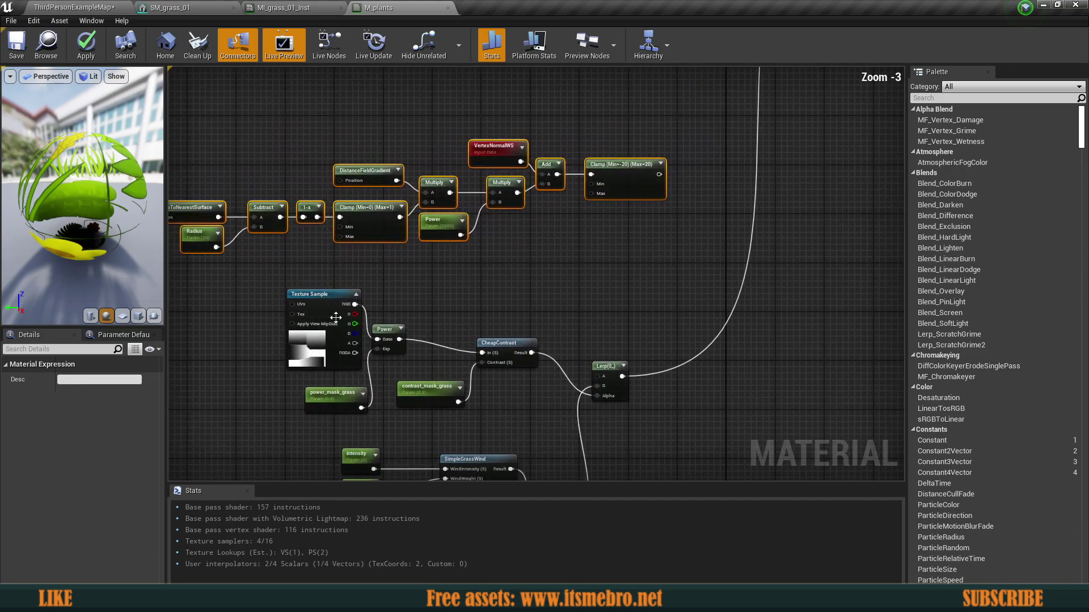
{"action": "scroll", "coordinate": [336, 317], "scroll_direction": "down", "scroll_amount": 1}
{"action": "left_click", "coordinate": [567, 350]}
{"action": "scroll", "coordinate": [569, 346], "scroll_direction": "up", "scroll_amount": 3}
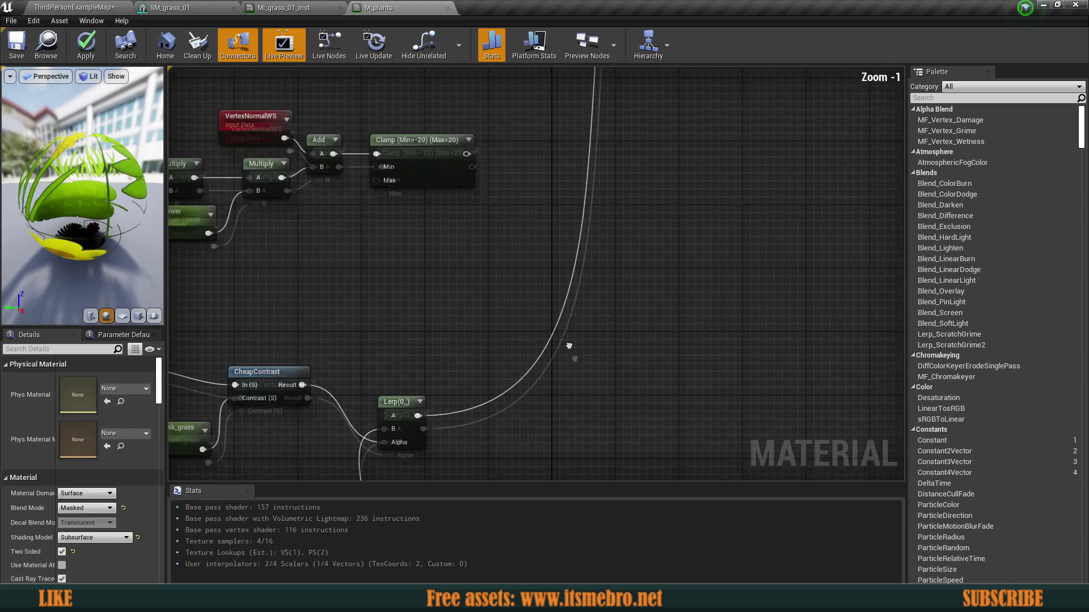
{"action": "scroll", "coordinate": [569, 346], "scroll_direction": "up", "scroll_amount": 1}
{"action": "left_click_drag", "start_coordinate": [479, 178], "coordinate": [520, 238]}
{"action": "type", "text": "add"}
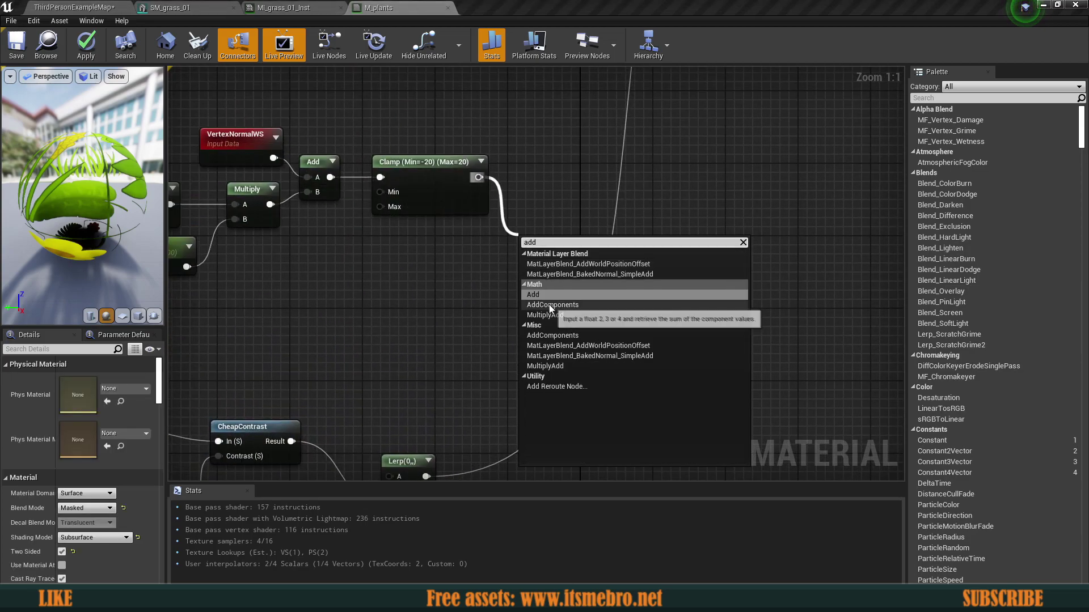
{"action": "left_click", "coordinate": [549, 304]}
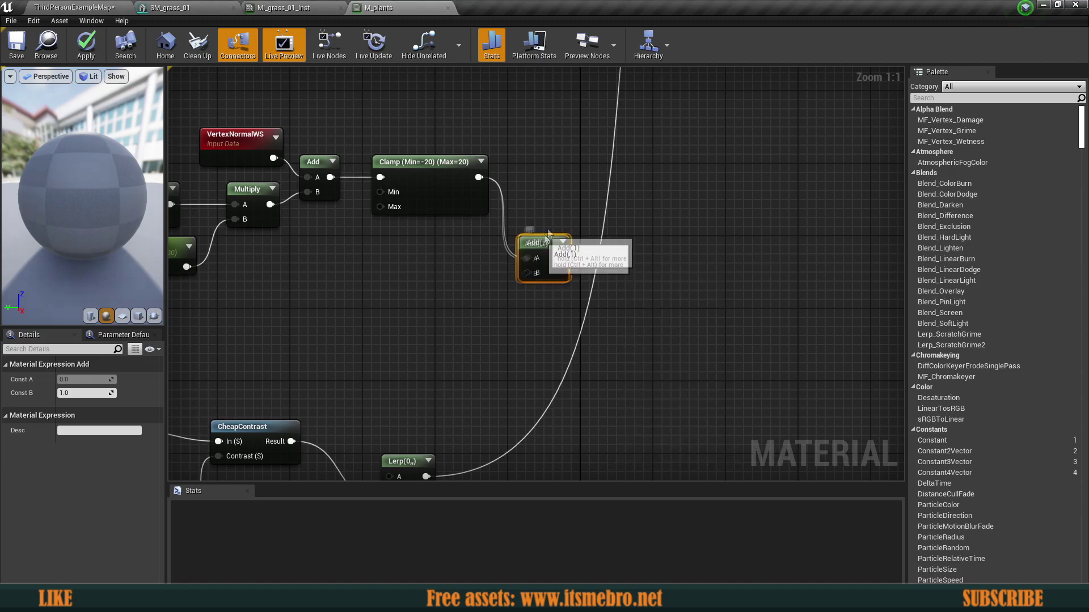
{"action": "left_click_drag", "start_coordinate": [545, 237], "coordinate": [562, 219]}
Step: Connect the output of the wind network's Lerp to input B of the new Add node
{"action": "scroll", "coordinate": [464, 221], "scroll_direction": "down", "scroll_amount": 3}
{"action": "left_click", "coordinate": [445, 202]}
{"action": "right_click_drag", "start_coordinate": [383, 205], "coordinate": [546, 214]}
{"action": "right_click_drag", "start_coordinate": [574, 352], "coordinate": [583, 280]}
{"action": "scroll", "coordinate": [413, 239], "scroll_direction": "down", "scroll_amount": 3}
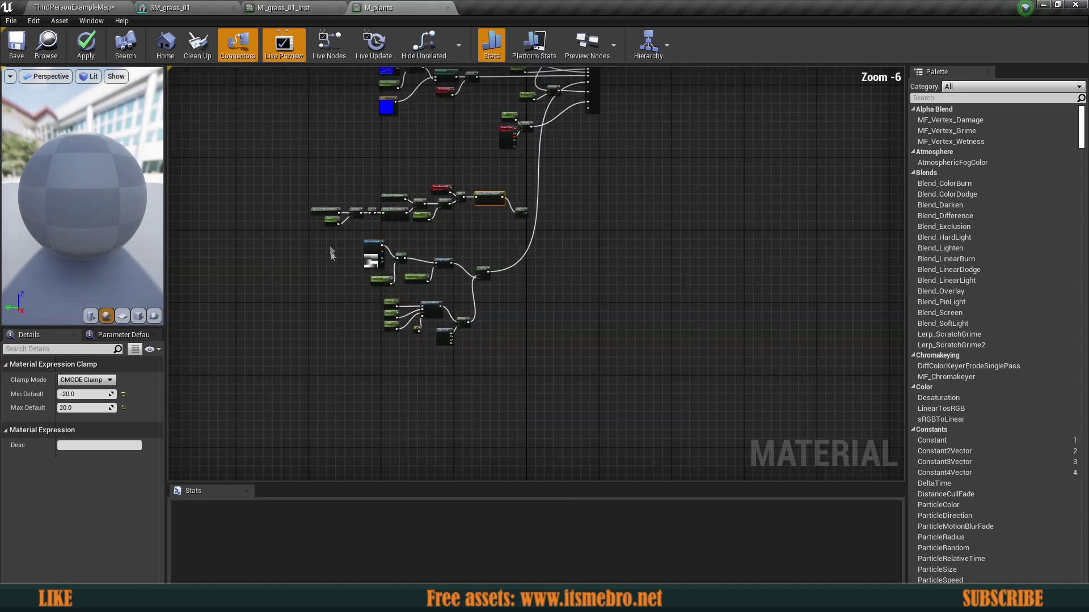
{"action": "left_click", "coordinate": [556, 288]}
{"action": "scroll", "coordinate": [491, 326], "scroll_direction": "up", "scroll_amount": 6}
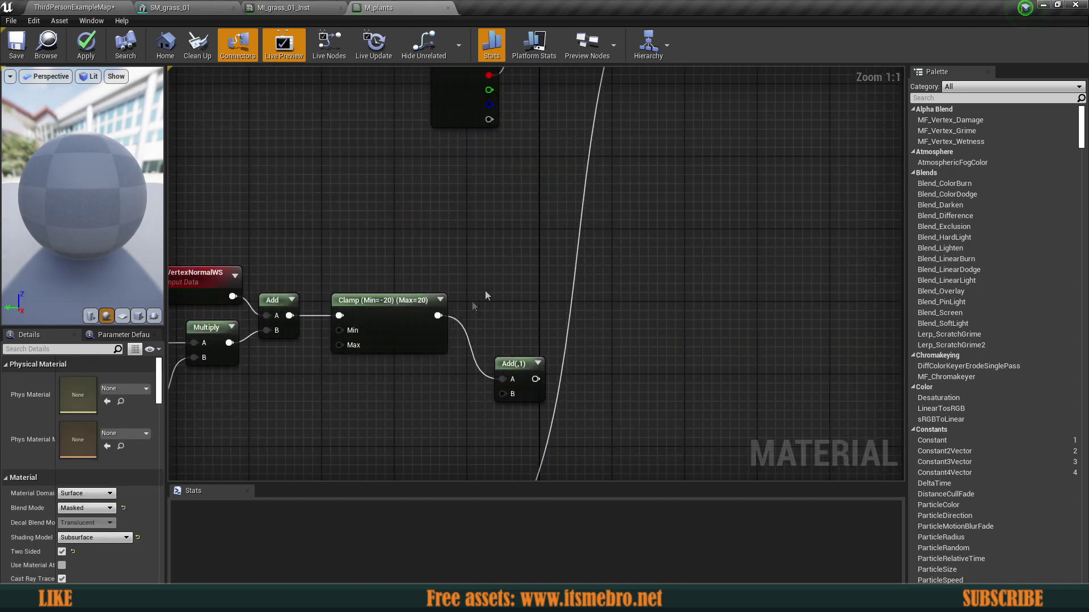
{"action": "scroll", "coordinate": [486, 295], "scroll_direction": "down", "scroll_amount": 3}
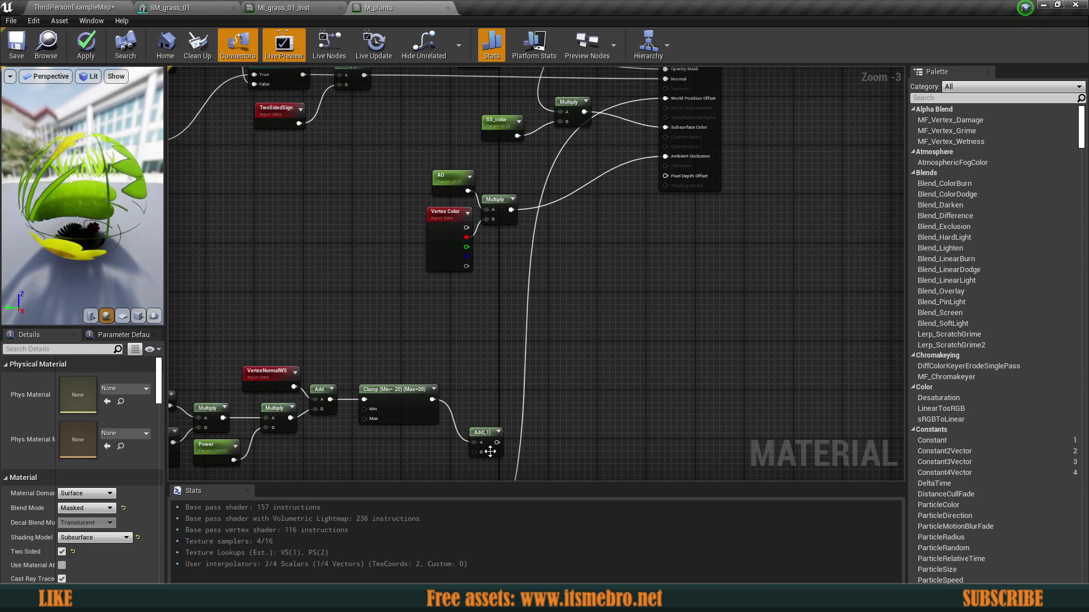
{"action": "right_click_drag", "start_coordinate": [490, 451], "coordinate": [631, 187]}
{"action": "right_click_drag", "start_coordinate": [583, 331], "coordinate": [513, 389]}
{"action": "scroll", "coordinate": [498, 359], "scroll_direction": "up", "scroll_amount": 2}
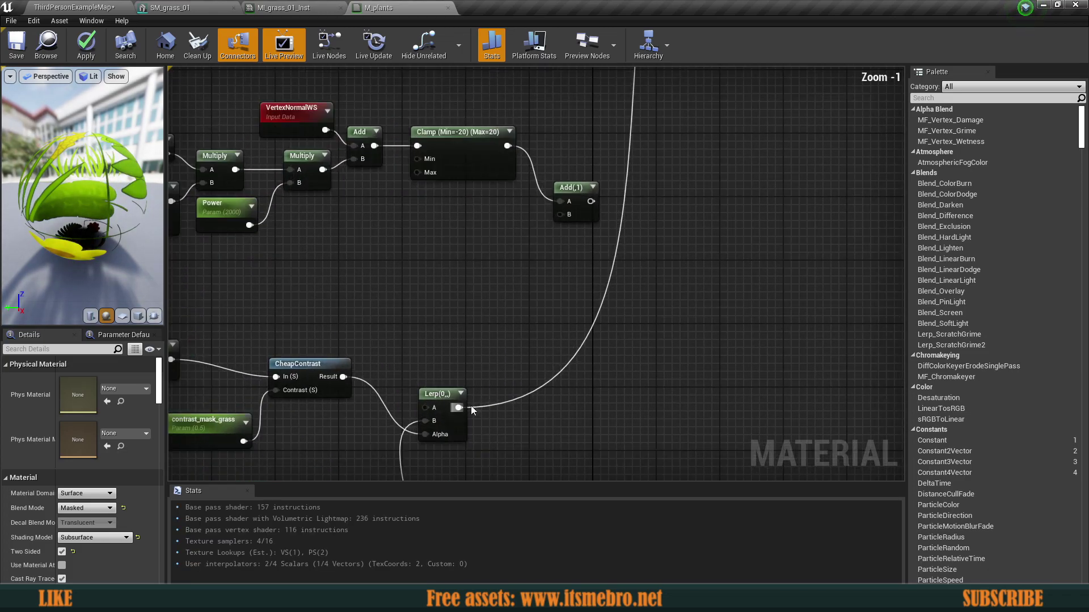
{"action": "left_click_drag", "start_coordinate": [459, 408], "coordinate": [562, 215]}
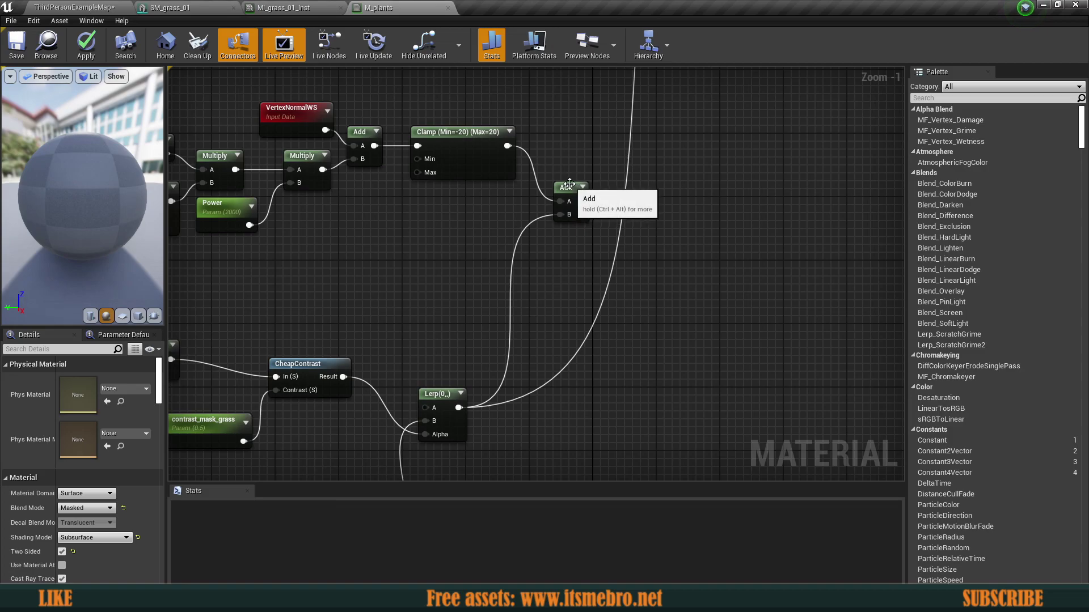
{"action": "left_click", "coordinate": [569, 185]}
Step: Connect the final Add node to the material's World Position Offset and save M_plants
{"action": "scroll", "coordinate": [669, 162], "scroll_direction": "down", "scroll_amount": 1}
{"action": "right_click_drag", "start_coordinate": [669, 162], "coordinate": [459, 426]}
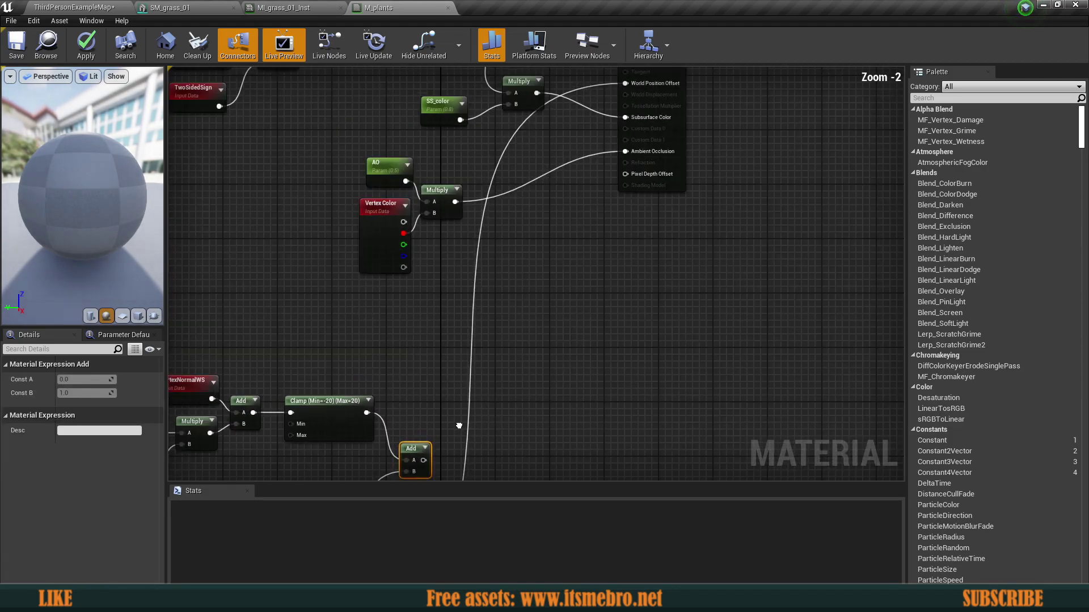
{"action": "scroll", "coordinate": [459, 426], "scroll_direction": "down", "scroll_amount": 1}
{"action": "left_click_drag", "start_coordinate": [424, 454], "coordinate": [610, 109]}
{"action": "left_click", "coordinate": [526, 320]}
{"action": "scroll", "coordinate": [494, 305], "scroll_direction": "down", "scroll_amount": 1}
{"action": "right_click_drag", "start_coordinate": [494, 305], "coordinate": [620, 247]}
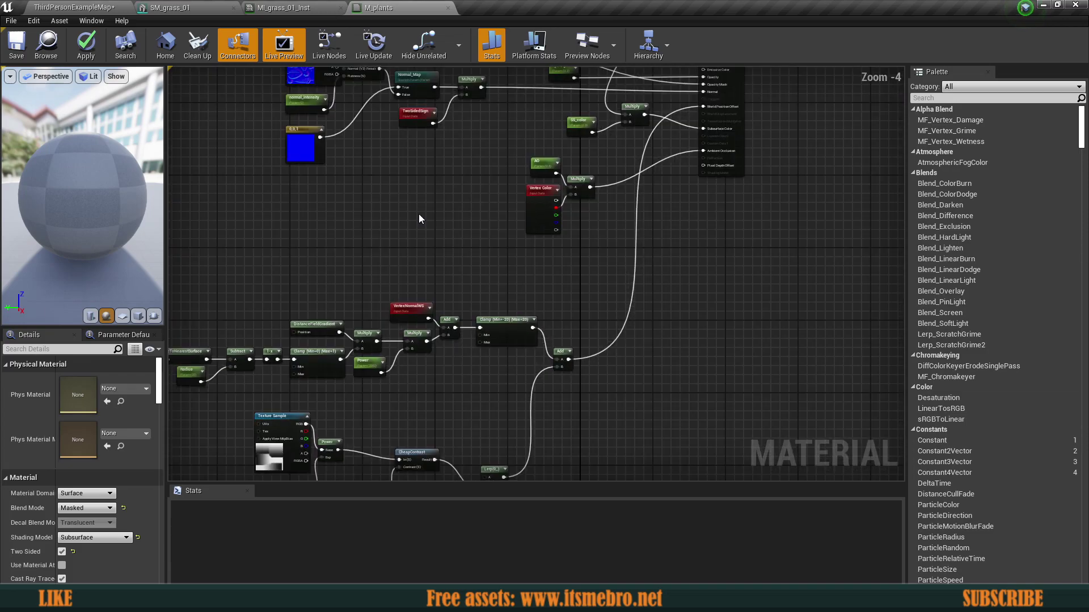
{"action": "right_click_drag", "start_coordinate": [555, 293], "coordinate": [647, 234]}
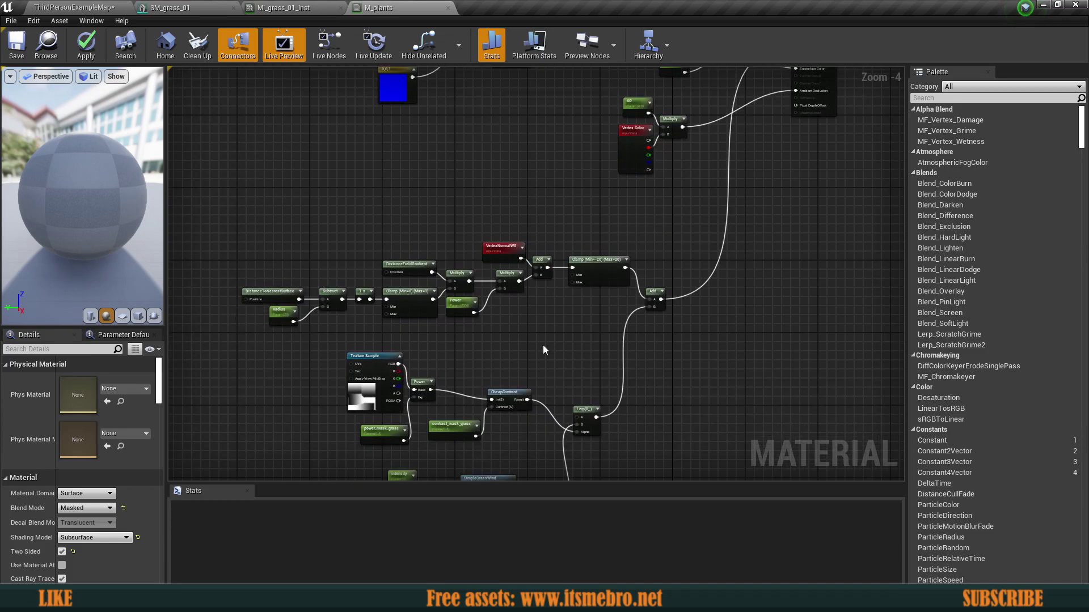
{"action": "left_click", "coordinate": [17, 44]}
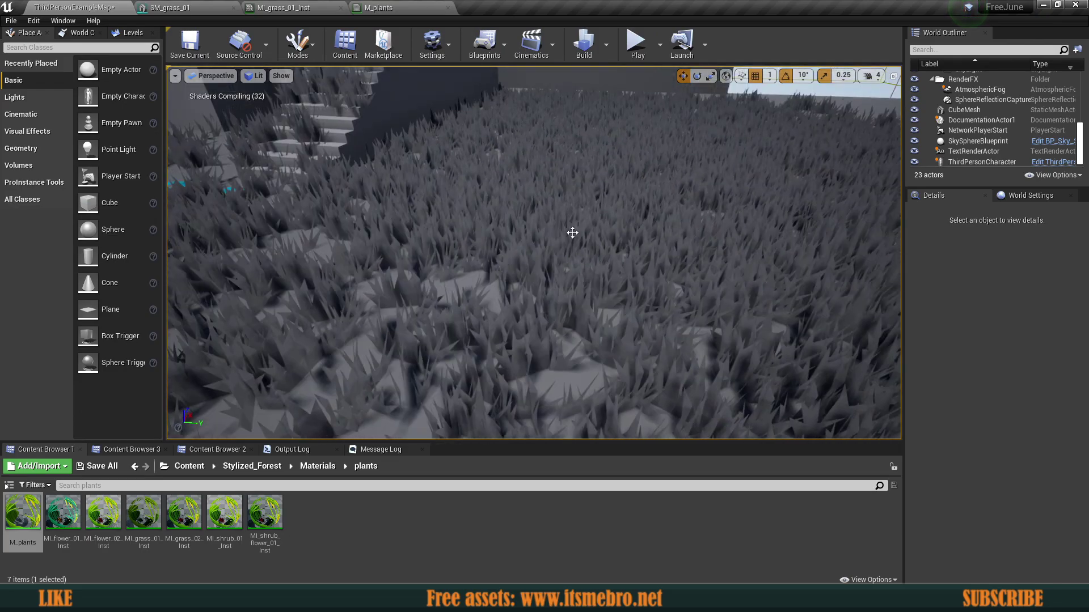
Step: In the ThirdPersonExampleMap level, place a Sphere on the grass near the stairs
{"action": "right_click_drag", "start_coordinate": [534, 252], "coordinate": [533, 224]}
{"action": "right_click_drag", "start_coordinate": [299, 203], "coordinate": [299, 203]}
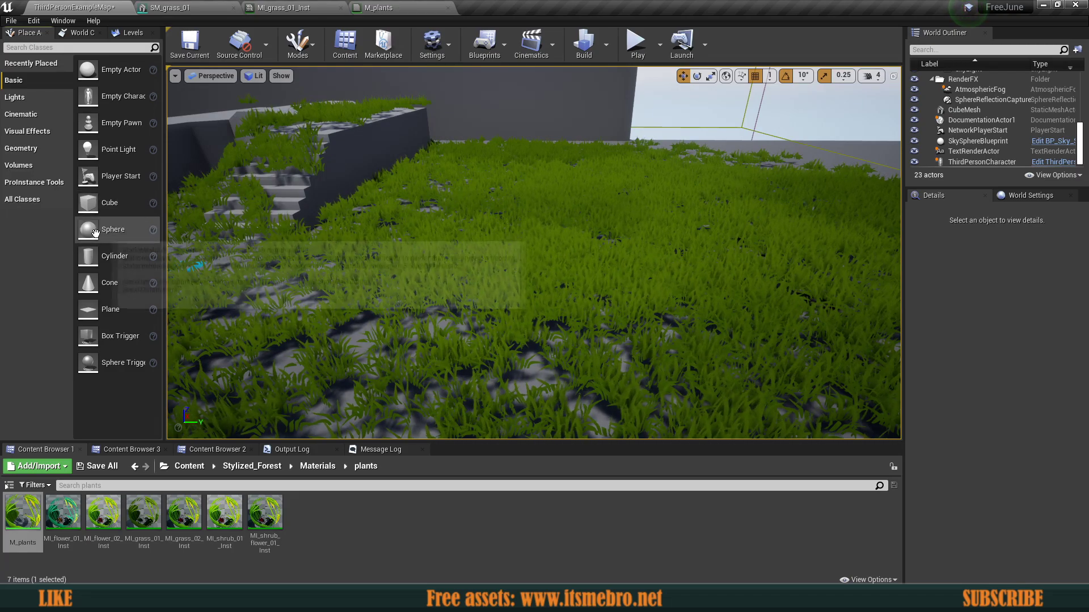
{"action": "left_click_drag", "start_coordinate": [131, 229], "coordinate": [467, 291]}
{"action": "right_click_drag", "start_coordinate": [467, 291], "coordinate": [504, 273]}
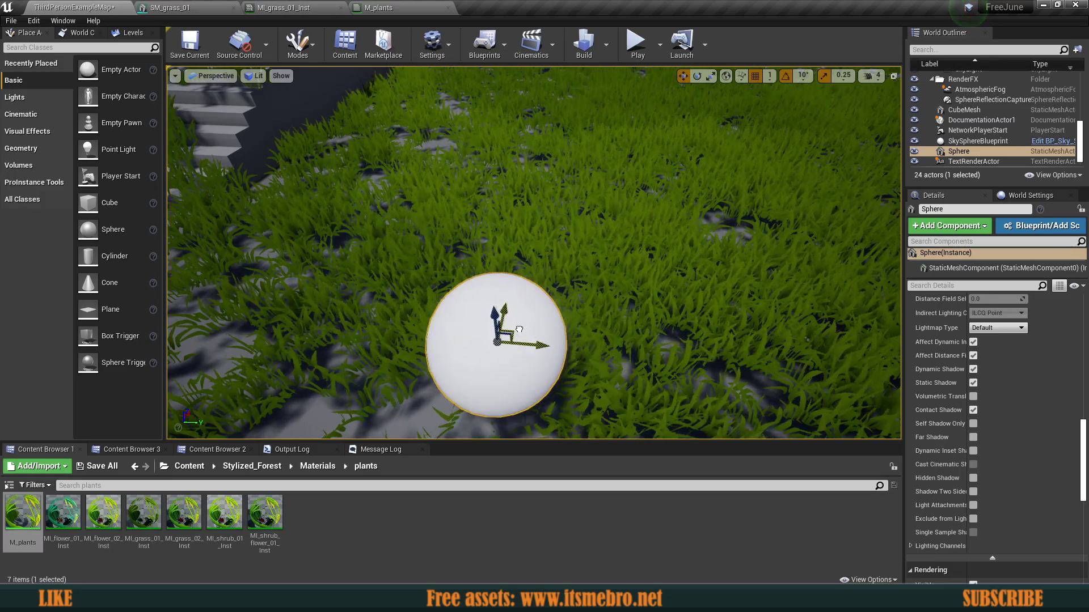
Step: Move the sphere around through the grass to test the reaction, then lift it above the ground
{"action": "left_click_drag", "start_coordinate": [519, 329], "coordinate": [650, 253]}
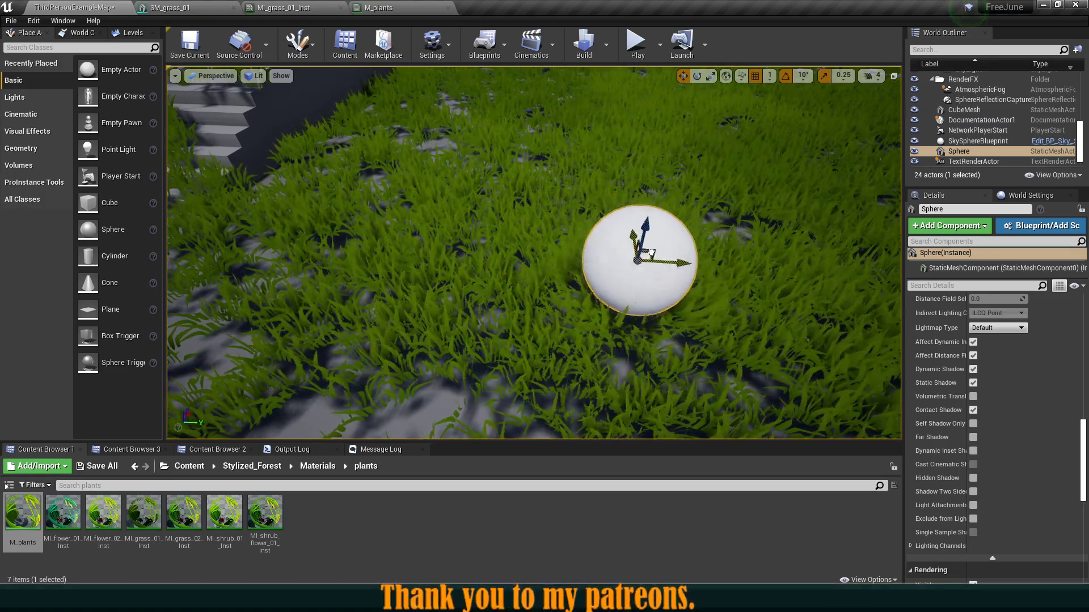
{"action": "left_click_drag", "start_coordinate": [492, 258], "coordinate": [446, 280]}
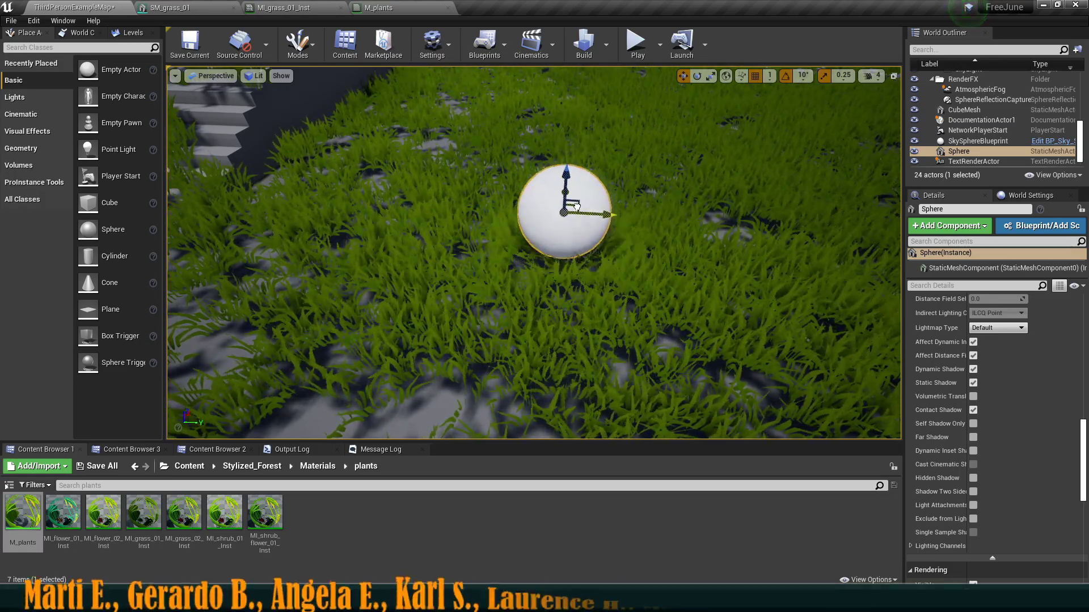
{"action": "left_click_drag", "start_coordinate": [577, 206], "coordinate": [439, 241]}
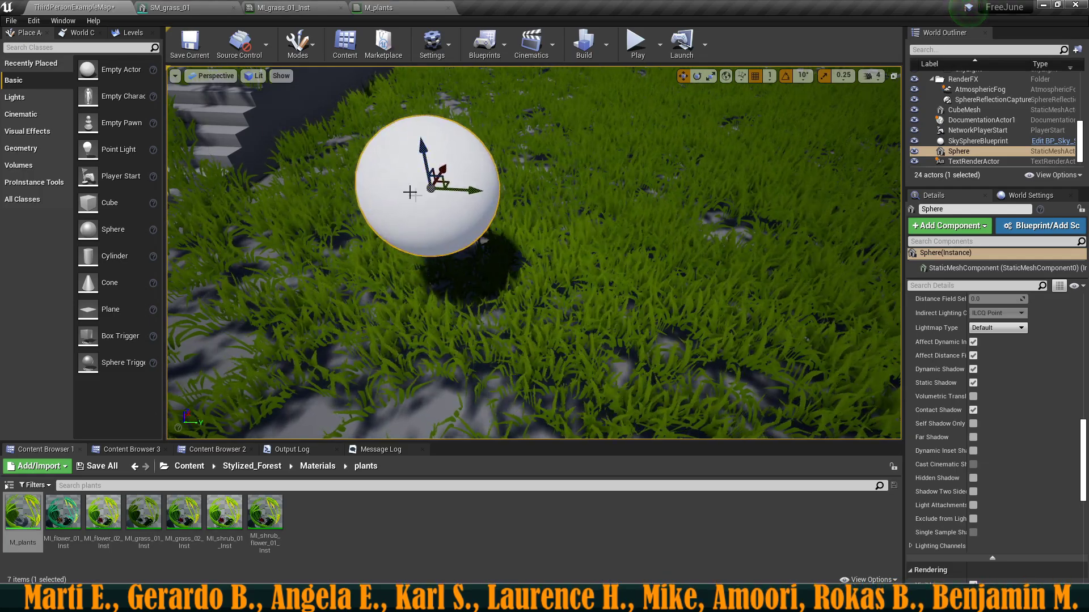
Step: Scale the sphere uniformly while it sits over the grass
{"action": "scroll", "coordinate": [409, 193], "scroll_direction": "down", "scroll_amount": 3}
{"action": "key", "text": "r"}
{"action": "left_click_drag", "start_coordinate": [464, 210], "coordinate": [485, 192]}
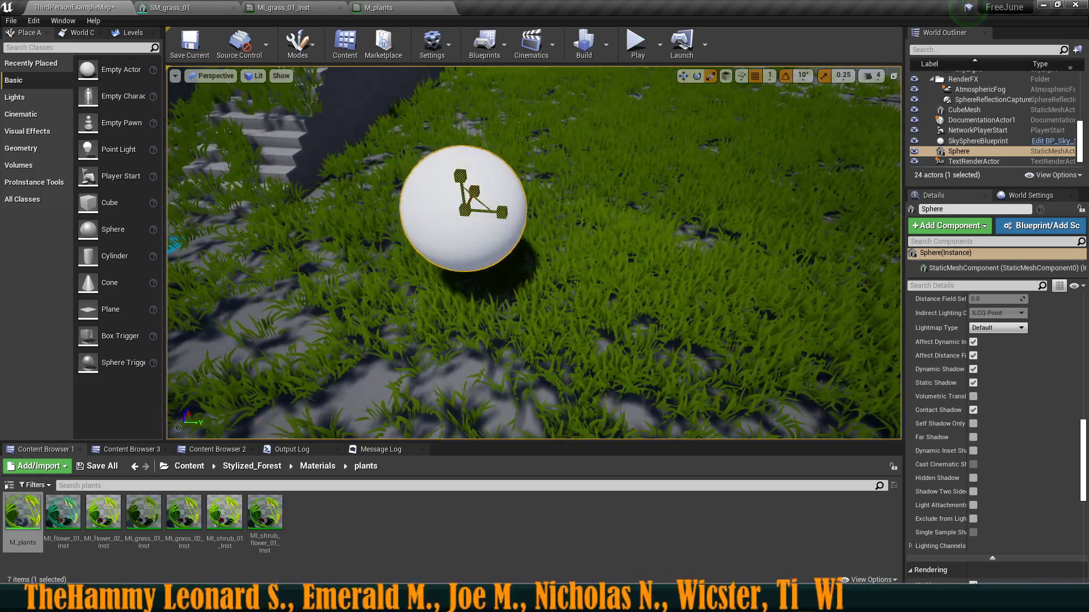
{"action": "scroll", "coordinate": [517, 217], "scroll_direction": "down", "scroll_amount": 4}
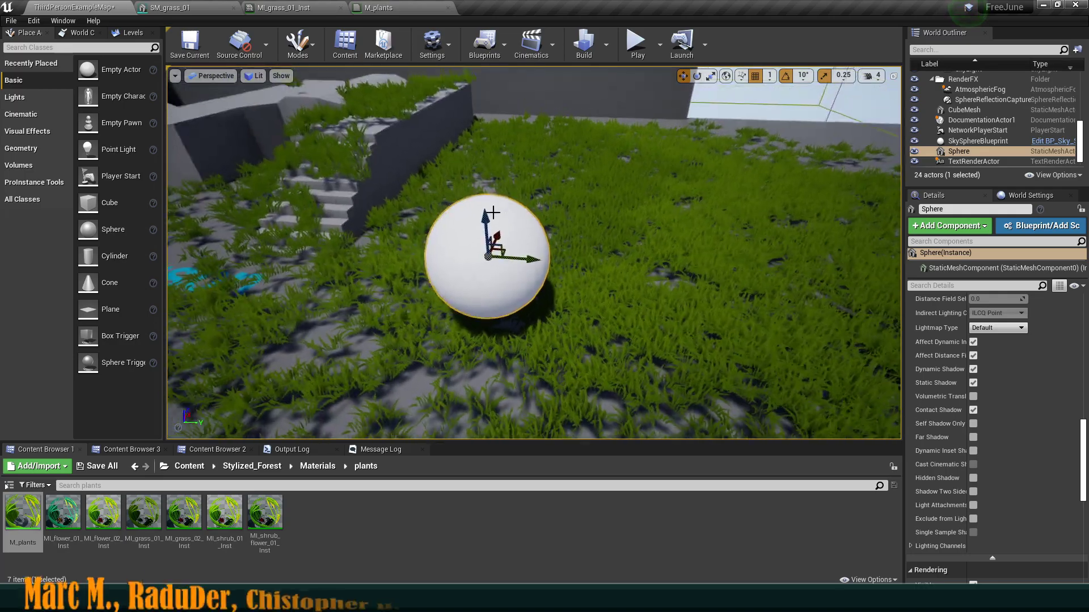
Step: Duplicate the sphere four times, with one copy directly above it and three smaller copies in a row higher up
{"action": "left_click_drag", "start_coordinate": [483, 186], "coordinate": [483, 68], "text": "alt"}
{"action": "key", "text": "s"}
{"action": "right_click_drag", "start_coordinate": [483, 171], "coordinate": [499, 102]}
{"action": "right_click_drag", "start_coordinate": [499, 216], "coordinate": [464, 241]}
{"action": "key", "text": "w"}
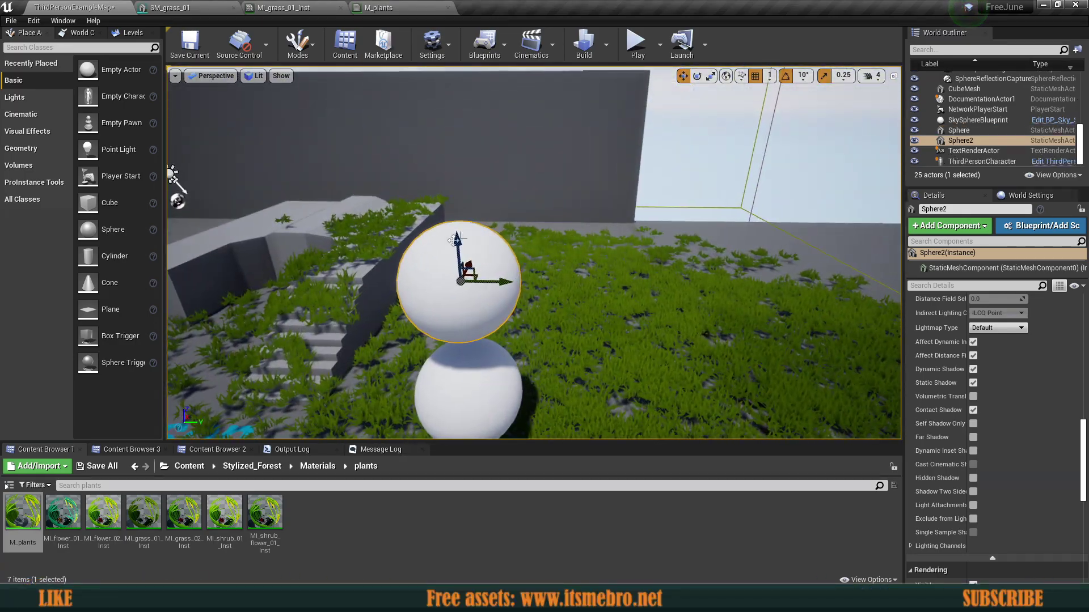
{"action": "left_click_drag", "start_coordinate": [463, 239], "coordinate": [462, 211], "text": "alt"}
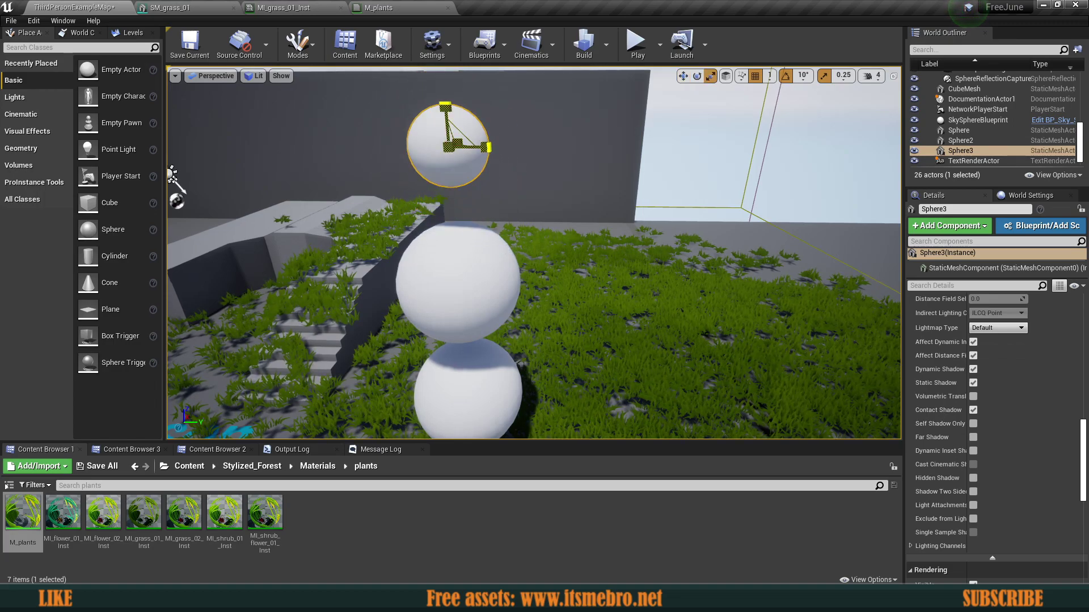
{"action": "left_click_drag", "start_coordinate": [487, 153], "coordinate": [460, 146], "text": "alt"}
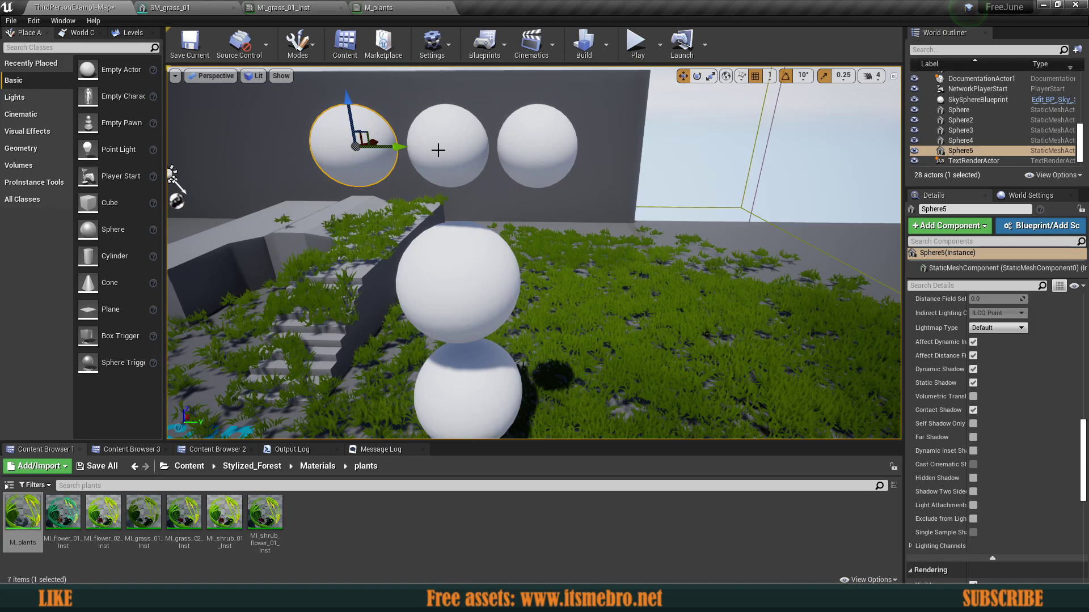
Step: Select all five spheres and enable Simulate Physics on them
{"action": "left_click", "coordinate": [441, 153], "text": "shift"}
{"action": "left_click", "coordinate": [522, 156], "text": "shift"}
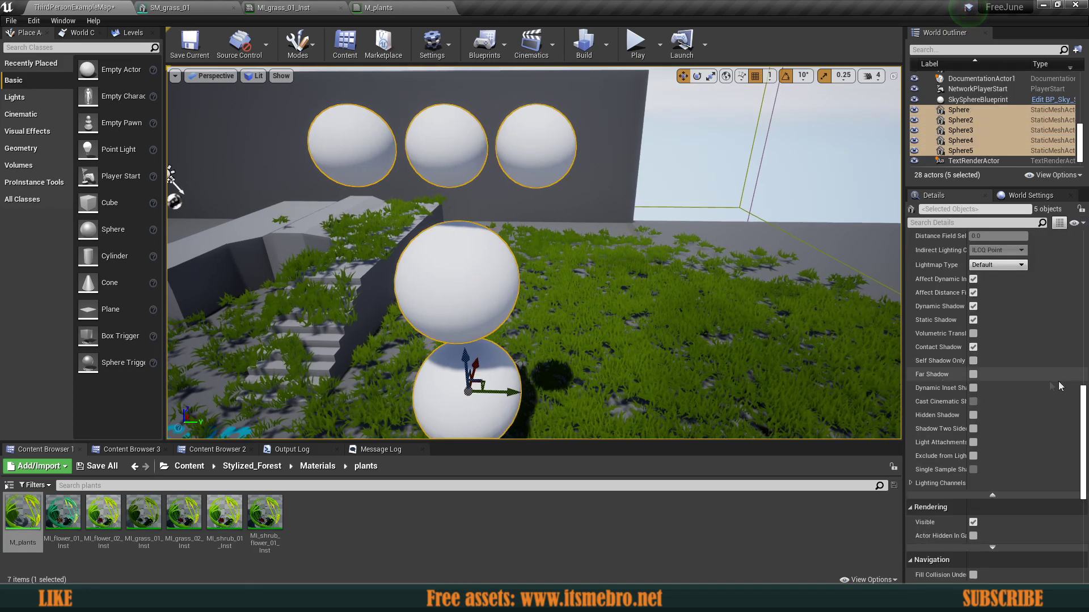
{"action": "scroll", "coordinate": [1005, 357], "scroll_direction": "up", "scroll_amount": 10}
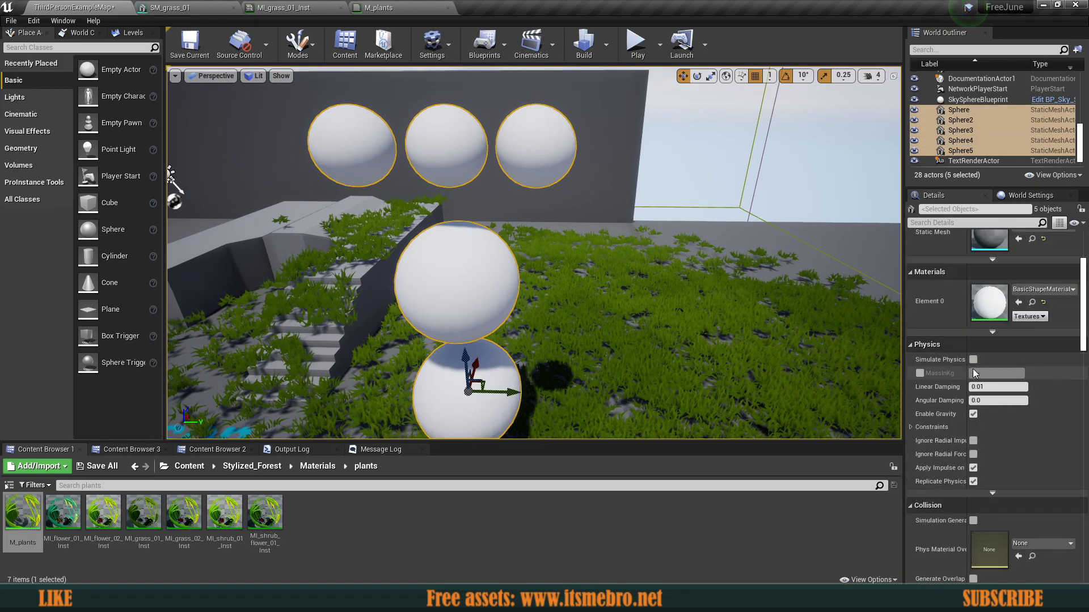
{"action": "left_click", "coordinate": [972, 360]}
{"action": "key", "text": "s"}
{"action": "right_click_drag", "start_coordinate": [697, 215], "coordinate": [647, 264]}
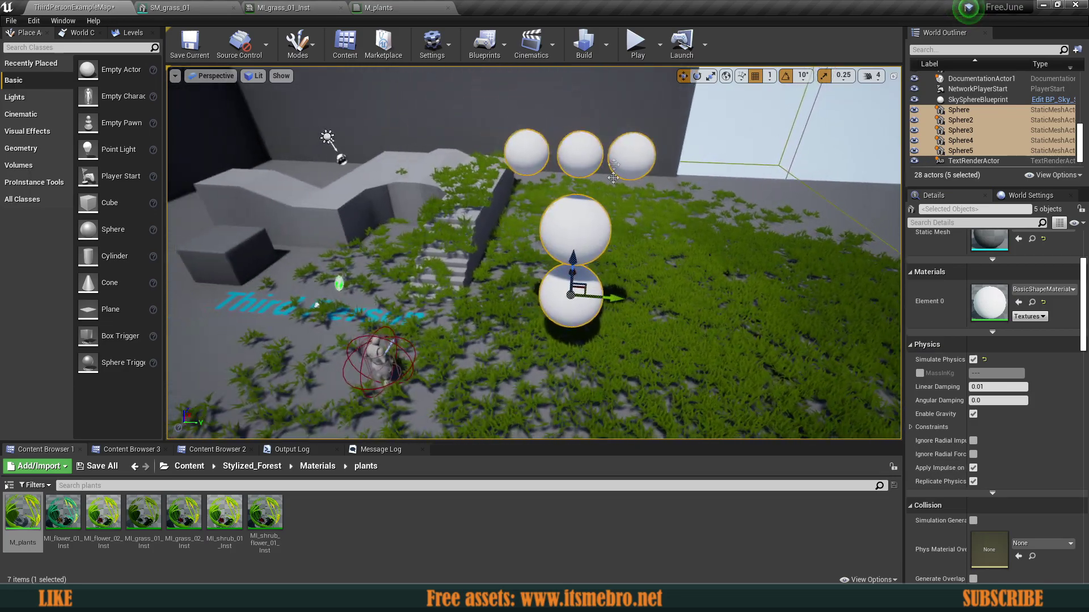
Step: Play the level and run the character into the physics spheres to test how they push the grass
{"action": "left_click", "coordinate": [637, 45]}
{"action": "left_click", "coordinate": [625, 199]}
{"action": "key", "text": "w"}
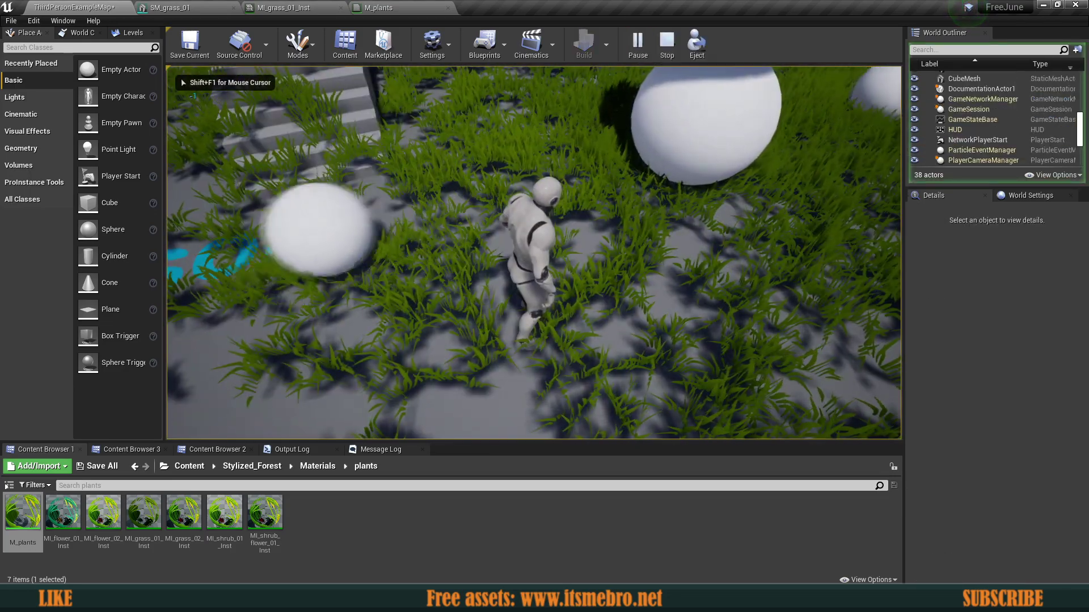
{"action": "key", "text": "w"}
{"action": "key", "text": "d"}
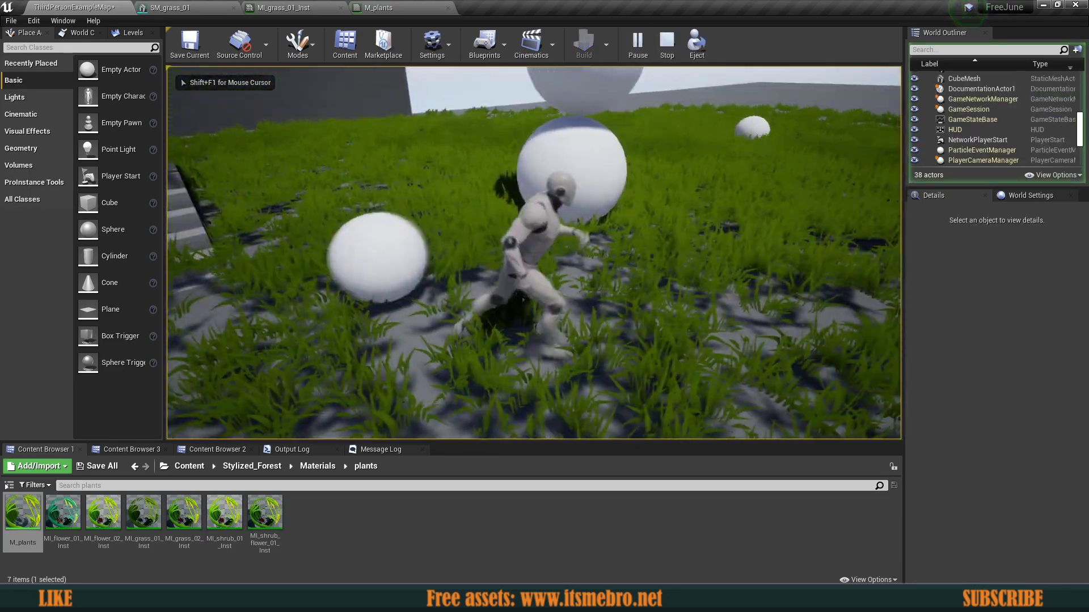
{"action": "key", "text": "w"}
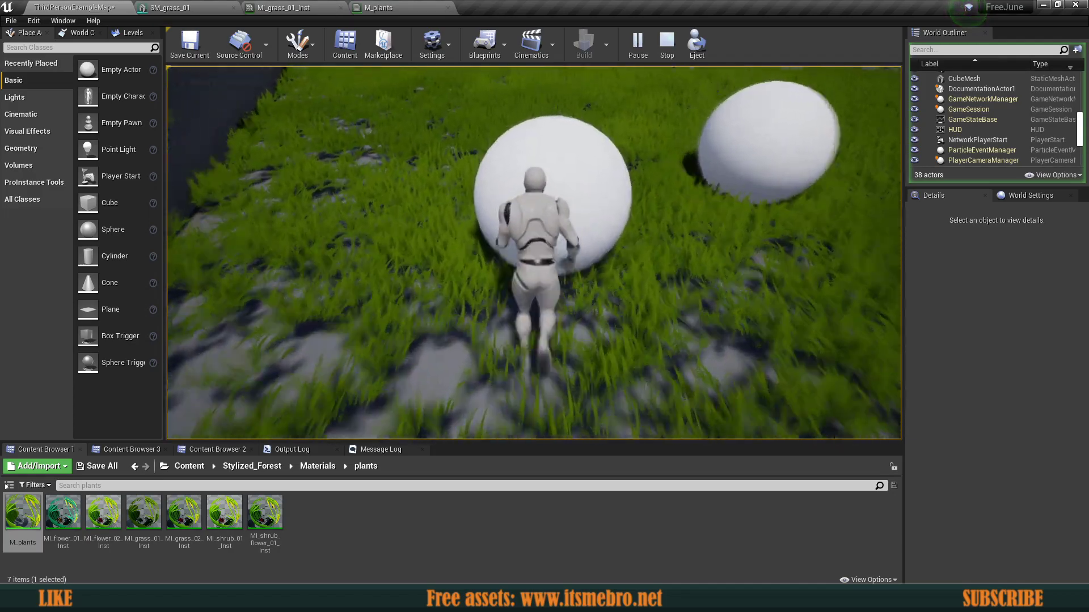
{"action": "key", "text": "w"}
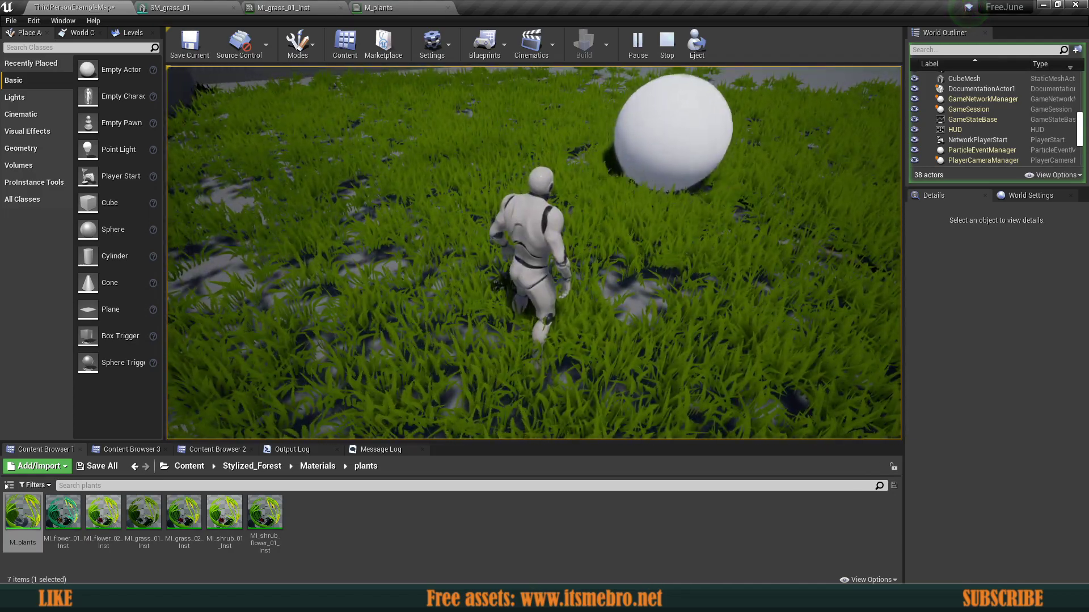
{"action": "key", "text": "w"}
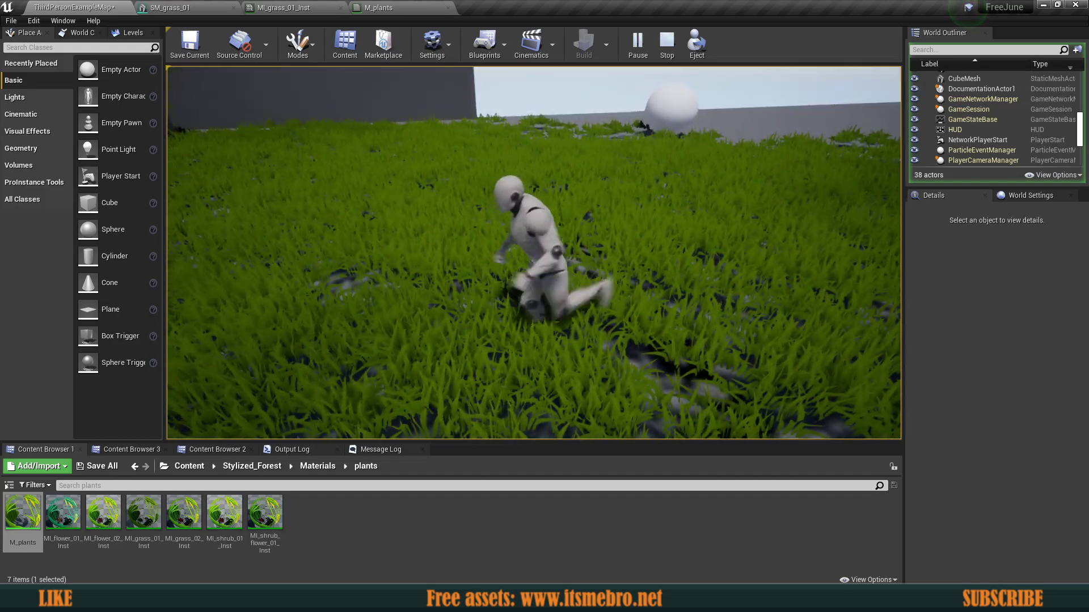
Step: Run the character across the grass, check its reaction from ground level, and end the play session
{"action": "key", "text": "s"}
{"action": "key", "text": "w"}
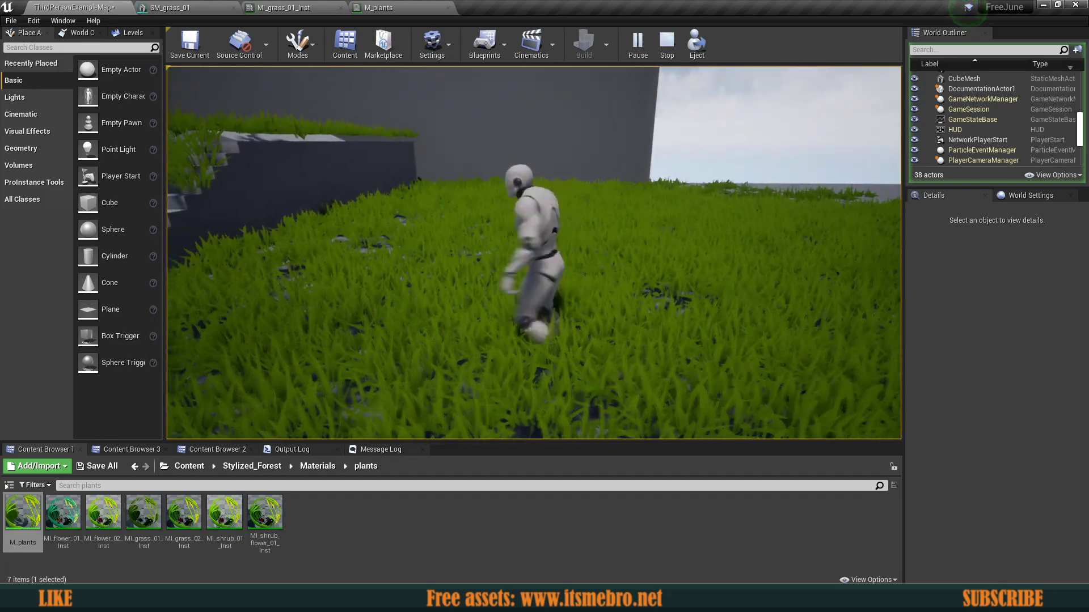
{"action": "key", "text": "w"}
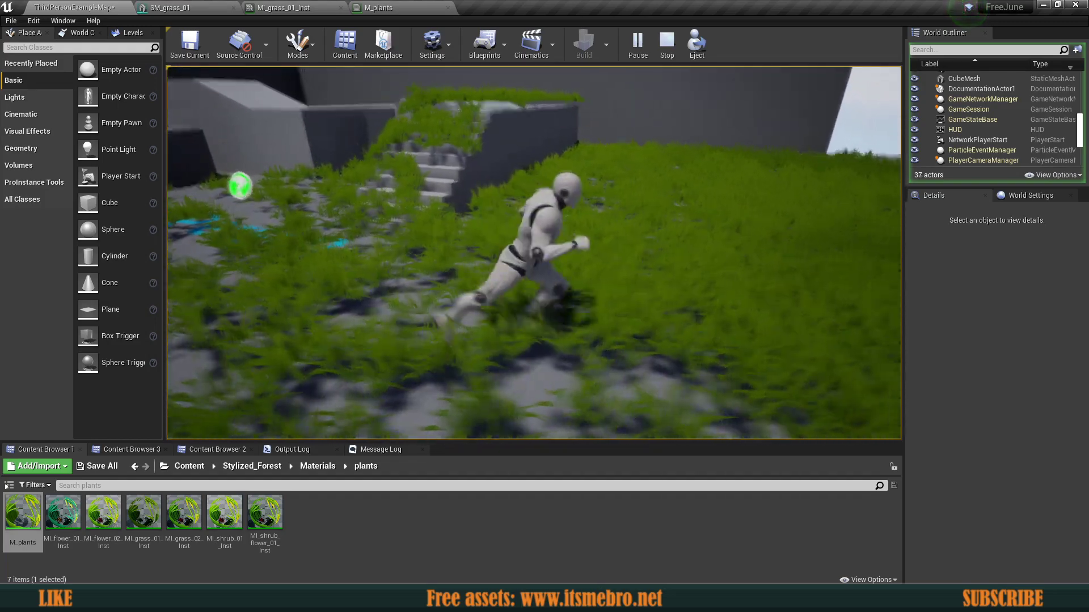
{"action": "key", "text": "s"}
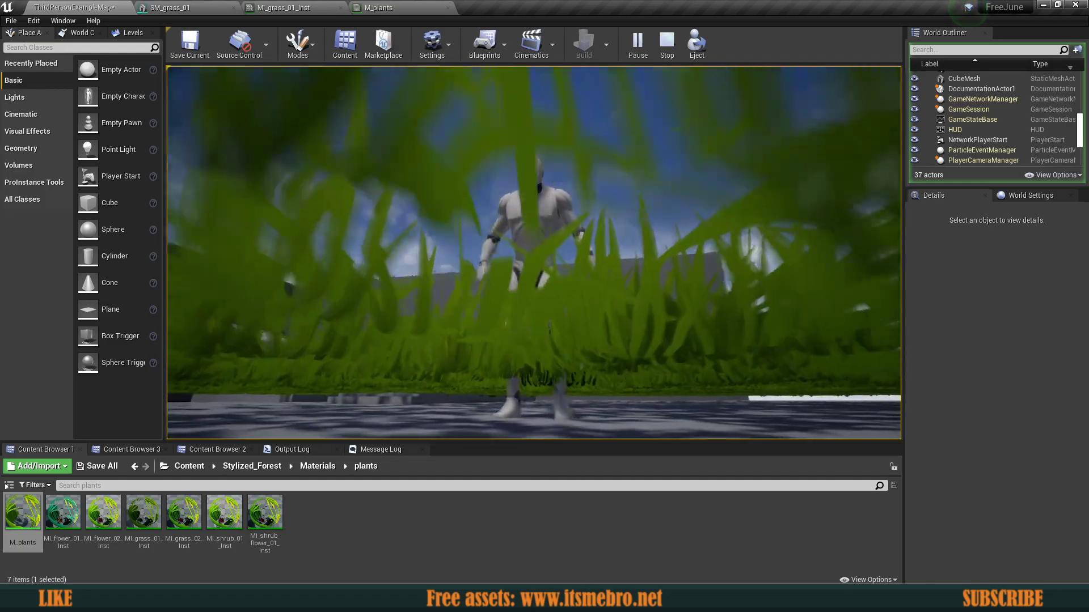
{"action": "key", "text": "d"}
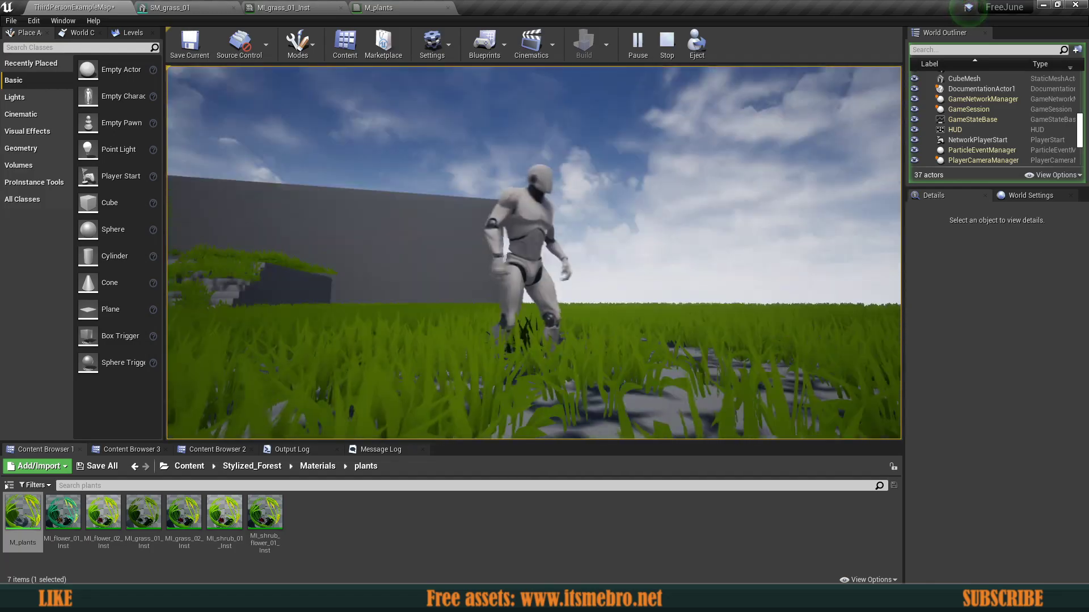
{"action": "key", "text": "s"}
{"action": "key", "text": "Escape"}
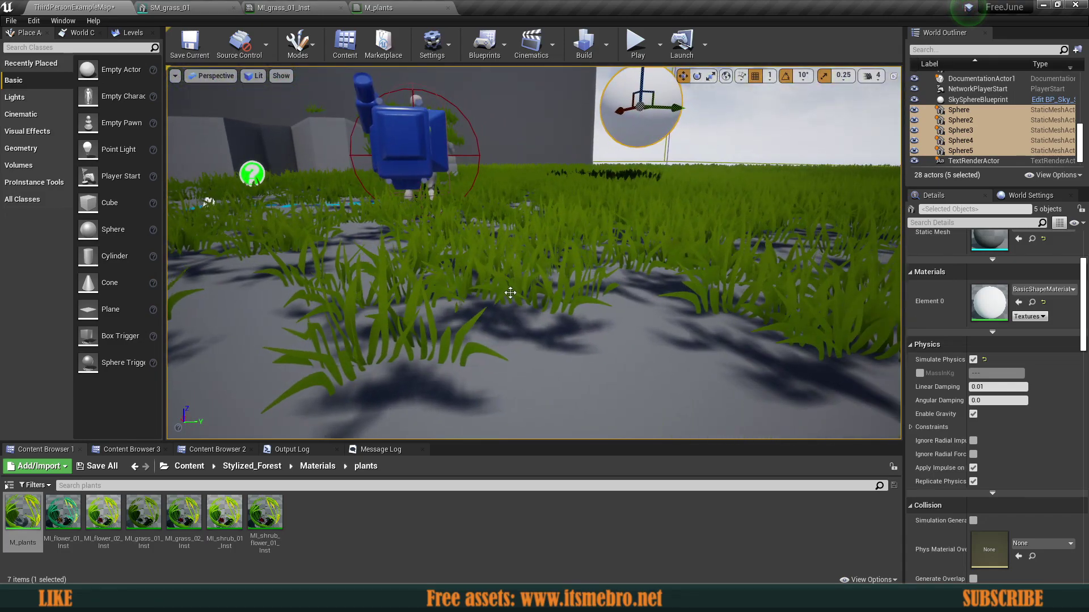
Step: Examine up close how the grass blades bend near the floor surface
{"action": "left_click", "coordinate": [512, 292]}
{"action": "scroll", "coordinate": [513, 292], "scroll_direction": "up", "scroll_amount": 10}
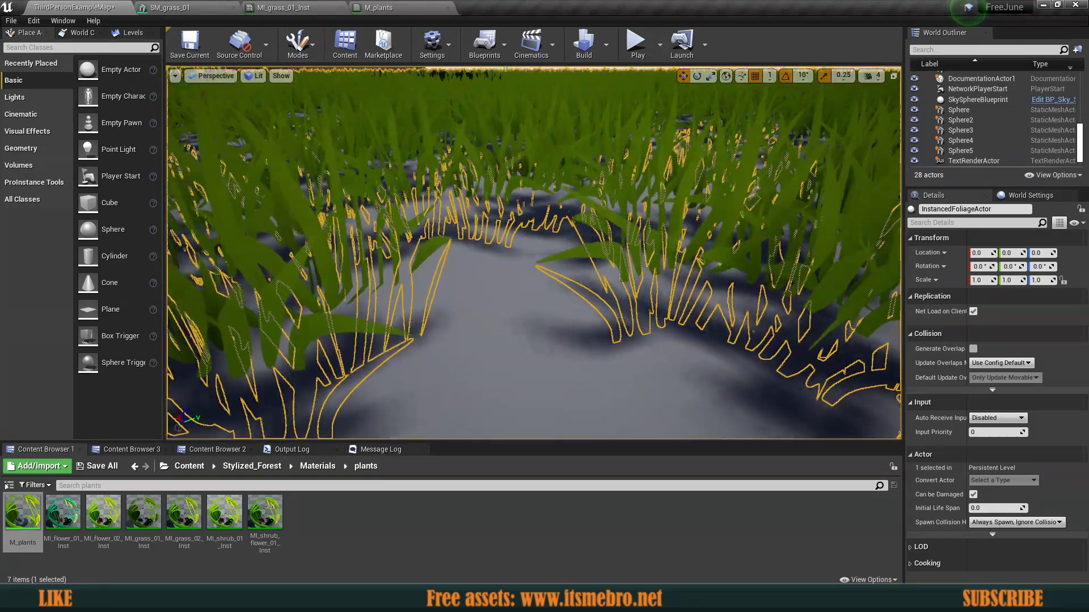
{"action": "right_click_drag", "start_coordinate": [629, 326], "coordinate": [715, 339]}
{"action": "key", "text": "Escape"}
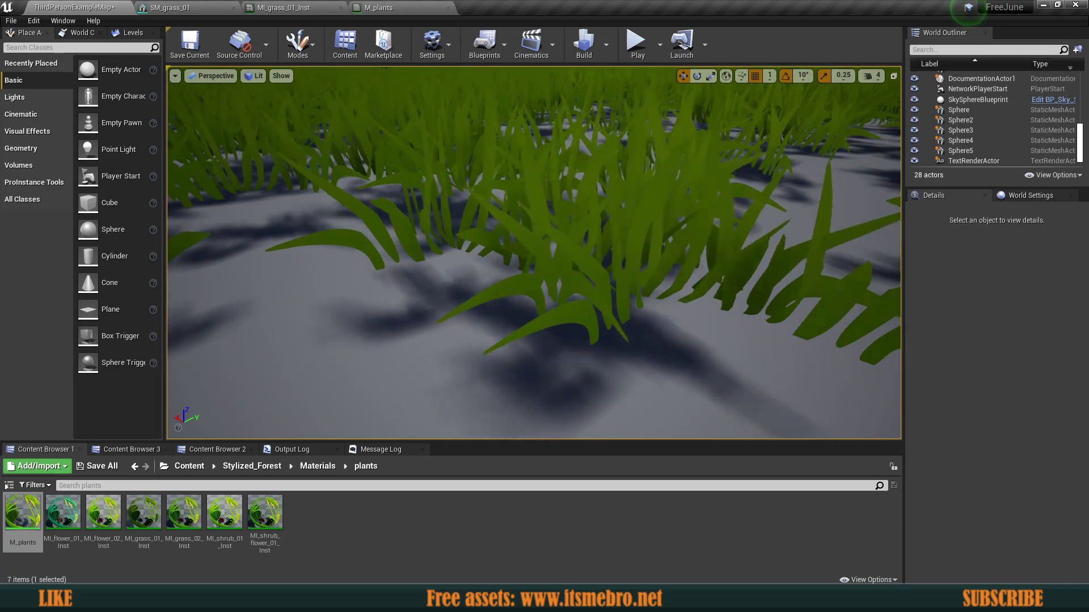
{"action": "scroll", "coordinate": [536, 294], "scroll_direction": "down", "scroll_amount": 8}
Step: Turn off Affect Distance Field Lighting in the Floor actor's lighting settings
{"action": "left_click", "coordinate": [536, 294]}
{"action": "right_click_drag", "start_coordinate": [537, 293], "coordinate": [561, 286]}
{"action": "right_click_drag", "start_coordinate": [463, 288], "coordinate": [429, 271]}
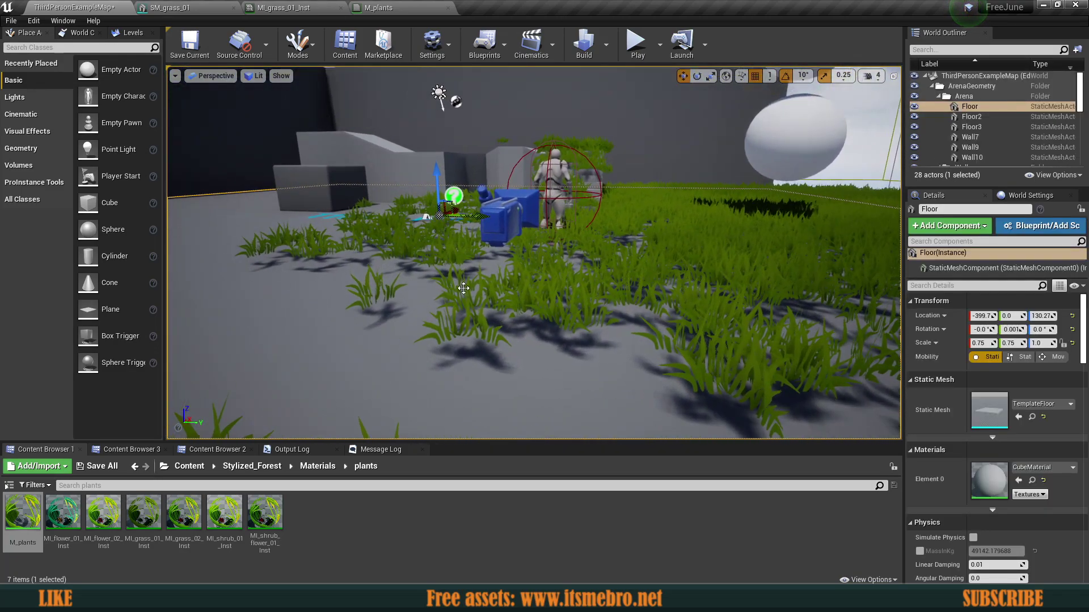
{"action": "left_click", "coordinate": [976, 110]}
{"action": "scroll", "coordinate": [981, 373], "scroll_direction": "down", "scroll_amount": 10}
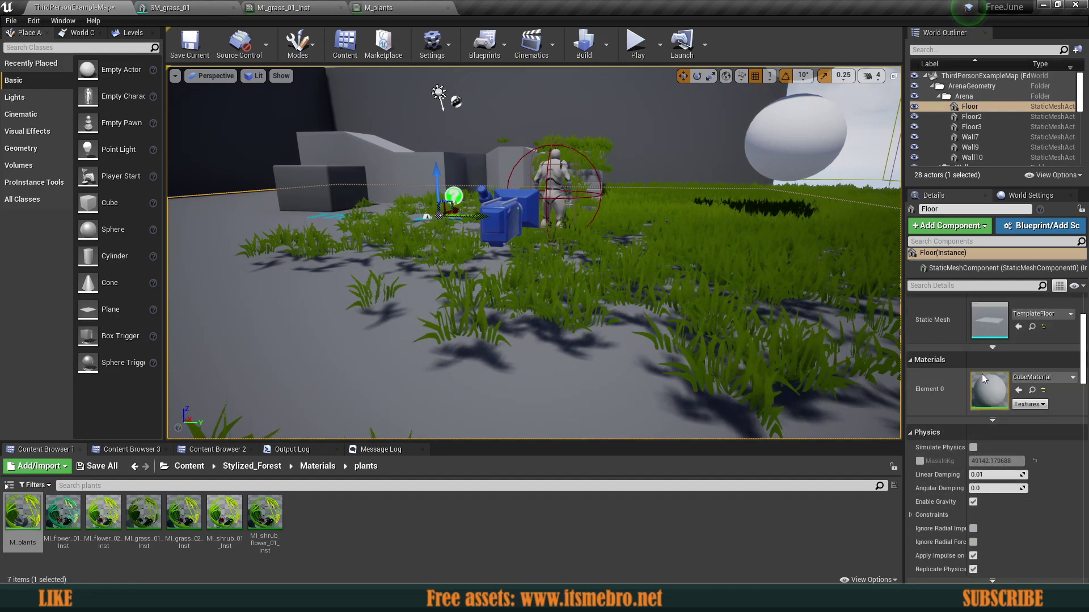
{"action": "scroll", "coordinate": [975, 385], "scroll_direction": "down", "scroll_amount": 10}
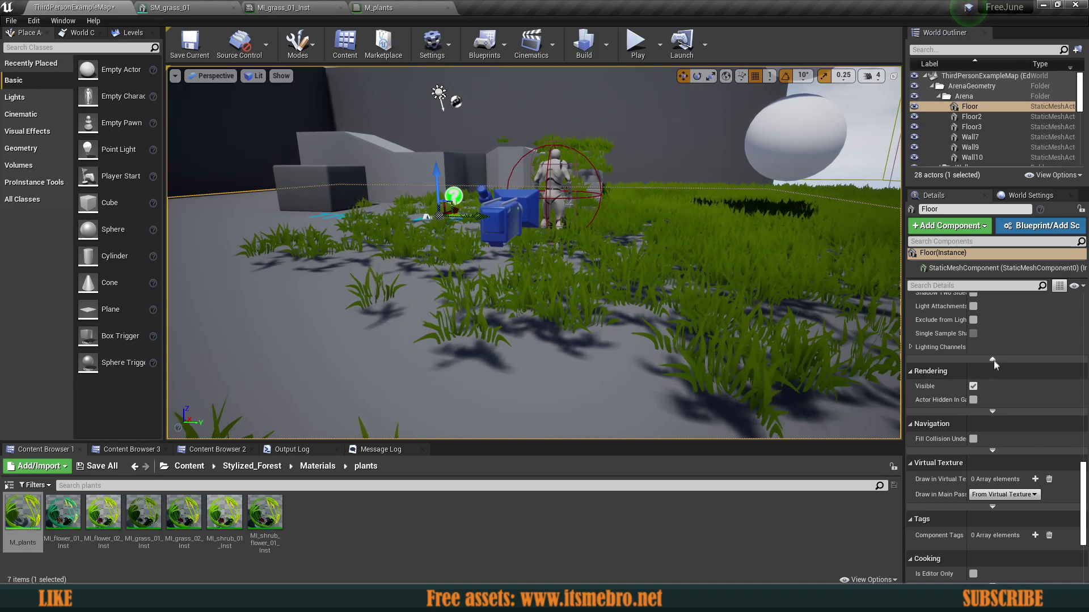
{"action": "left_click", "coordinate": [992, 360]}
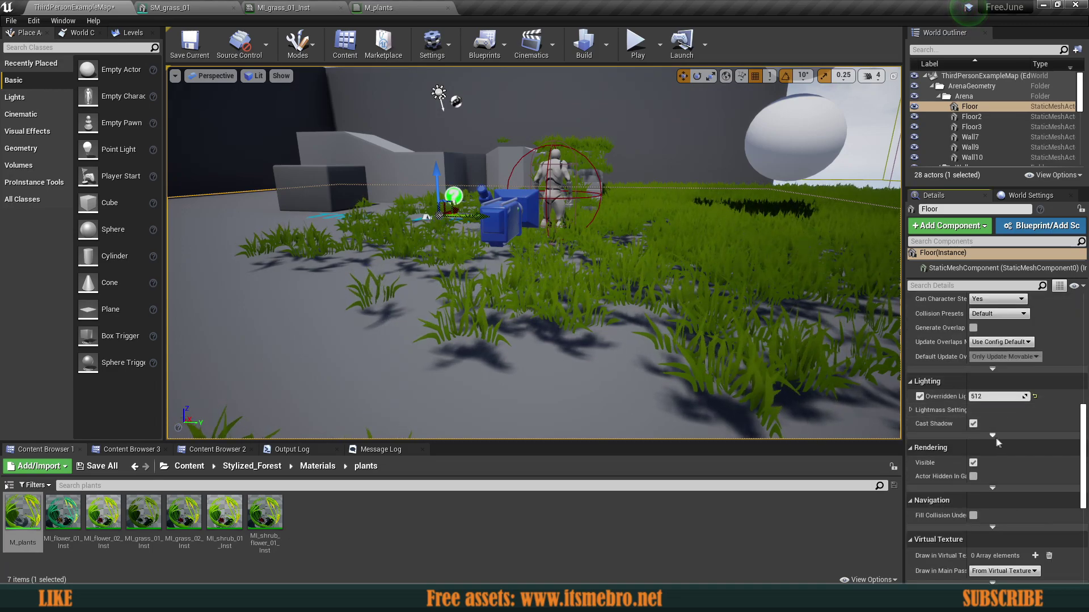
{"action": "left_click", "coordinate": [991, 436]}
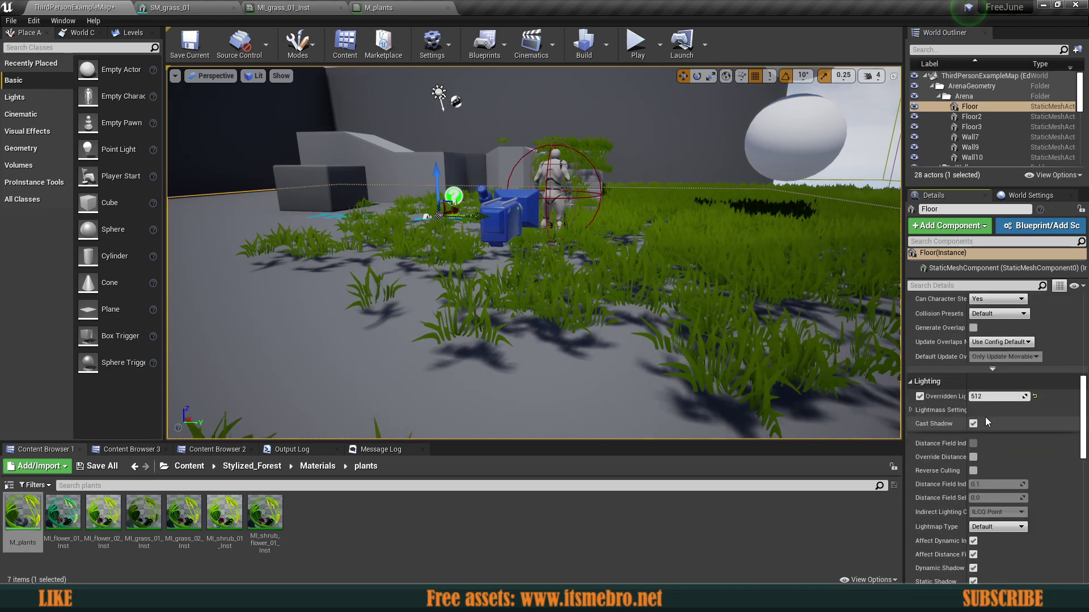
{"action": "scroll", "coordinate": [985, 416], "scroll_direction": "down", "scroll_amount": 3}
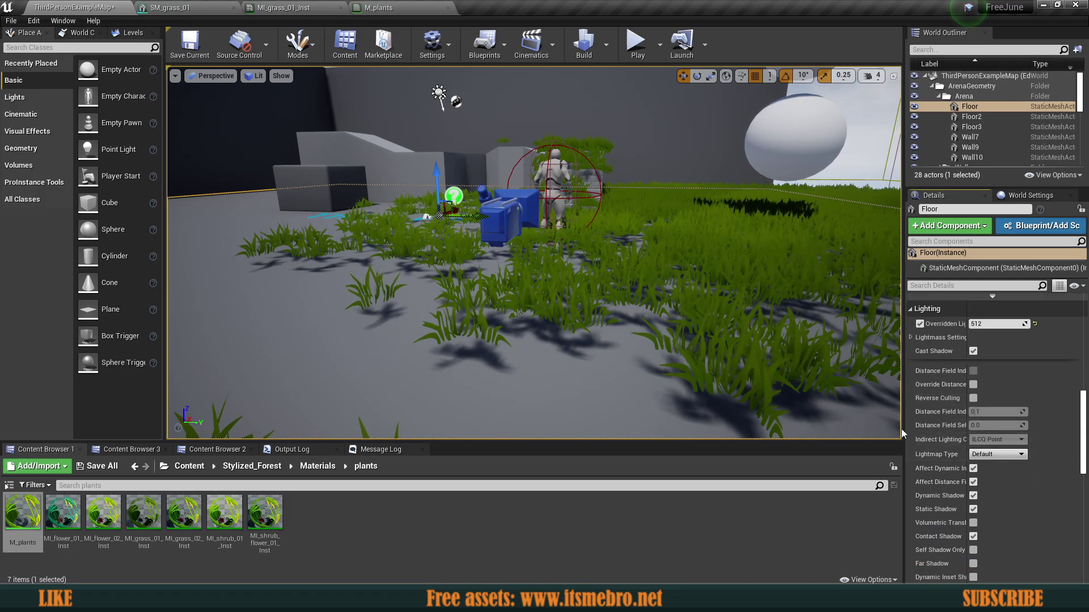
{"action": "left_click_drag", "start_coordinate": [902, 434], "coordinate": [760, 434]}
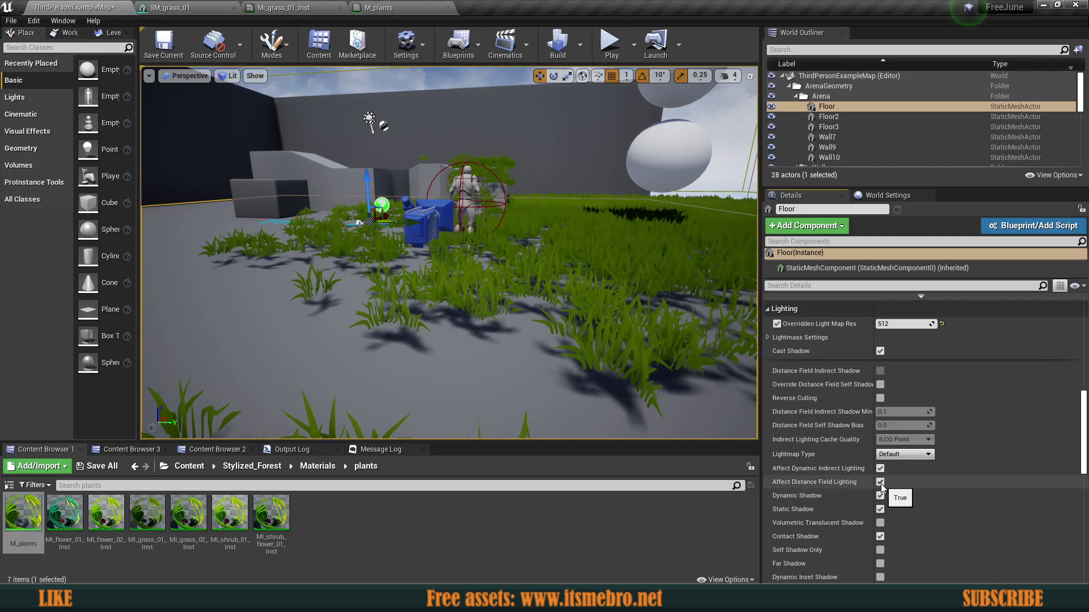
Step: Inspect the grass with the changed floor setting and play the level, running the character into the spheres
{"action": "key", "text": "w"}
{"action": "right_click_drag", "start_coordinate": [505, 295], "coordinate": [559, 295]}
{"action": "key", "text": "s"}
{"action": "key", "text": "w"}
{"action": "key", "text": "s"}
{"action": "left_click", "coordinate": [606, 43]}
{"action": "key", "text": "w"}
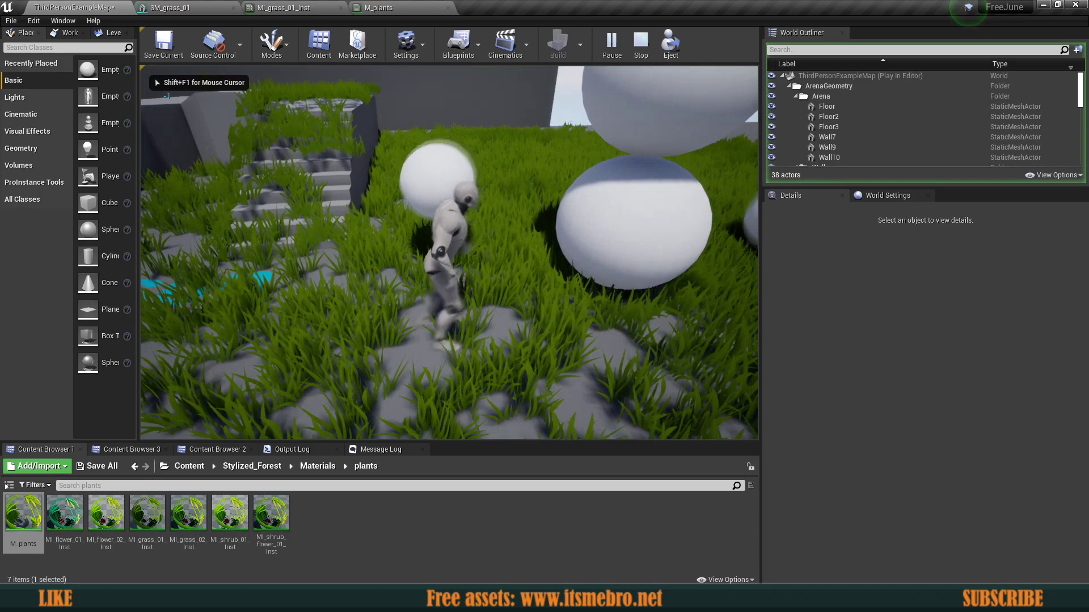
{"action": "key", "text": "w"}
{"action": "key", "text": "w"}
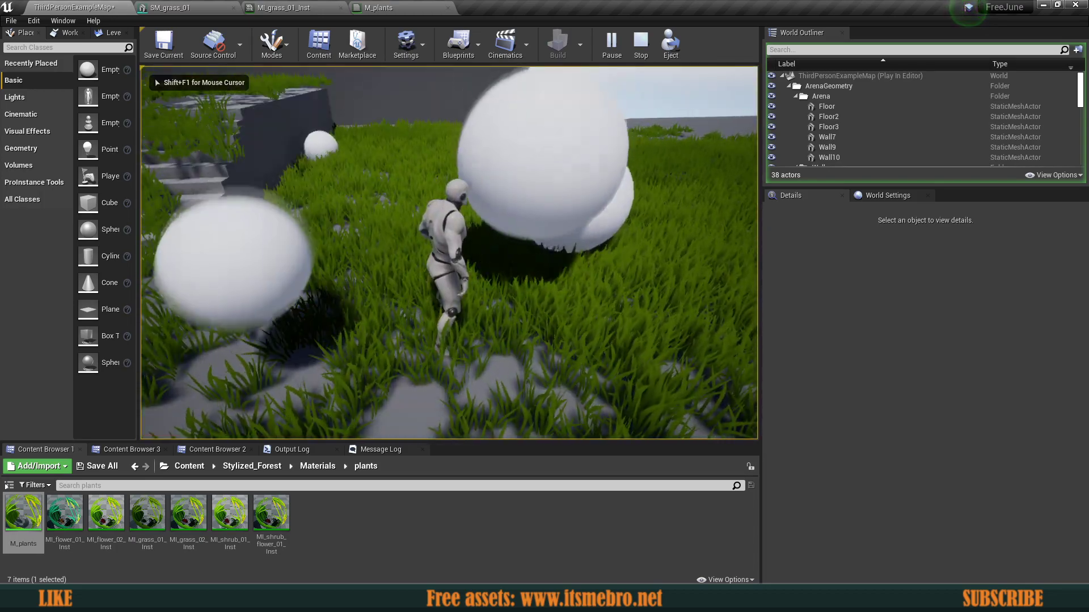
{"action": "key", "text": "w"}
{"action": "key", "text": "w"}
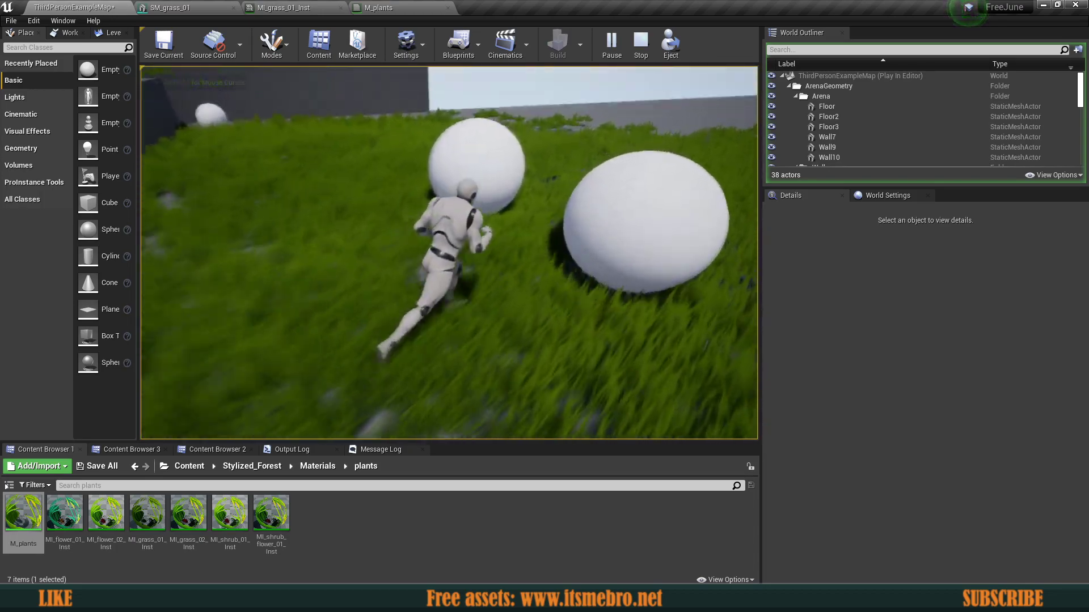
{"action": "key", "text": "w"}
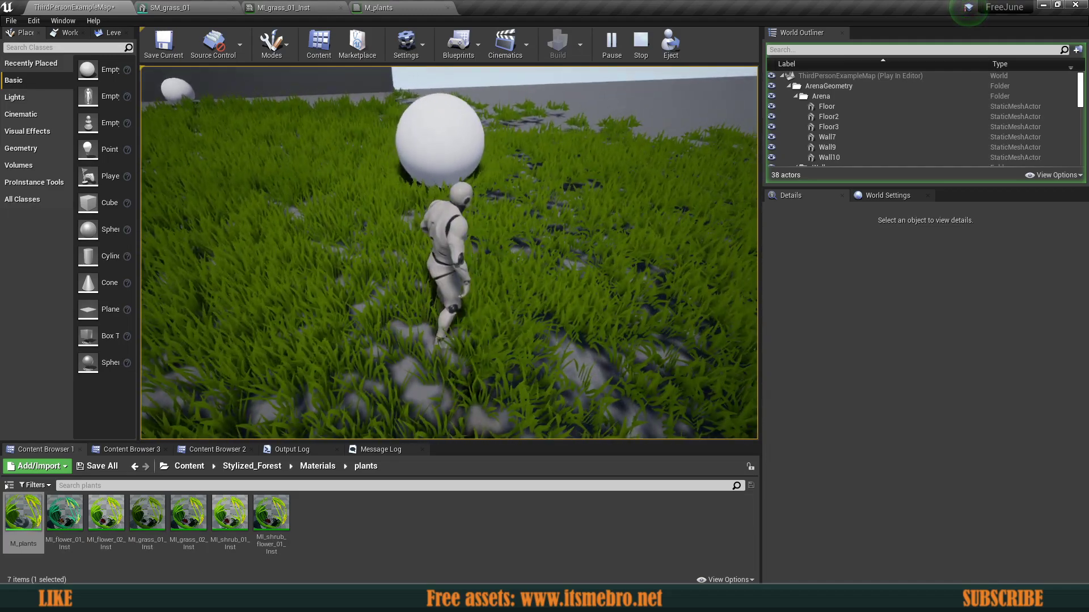
Step: Run and jump the character through the grass, push a small sphere along the wall, and stop playing
{"action": "key", "text": "w"}
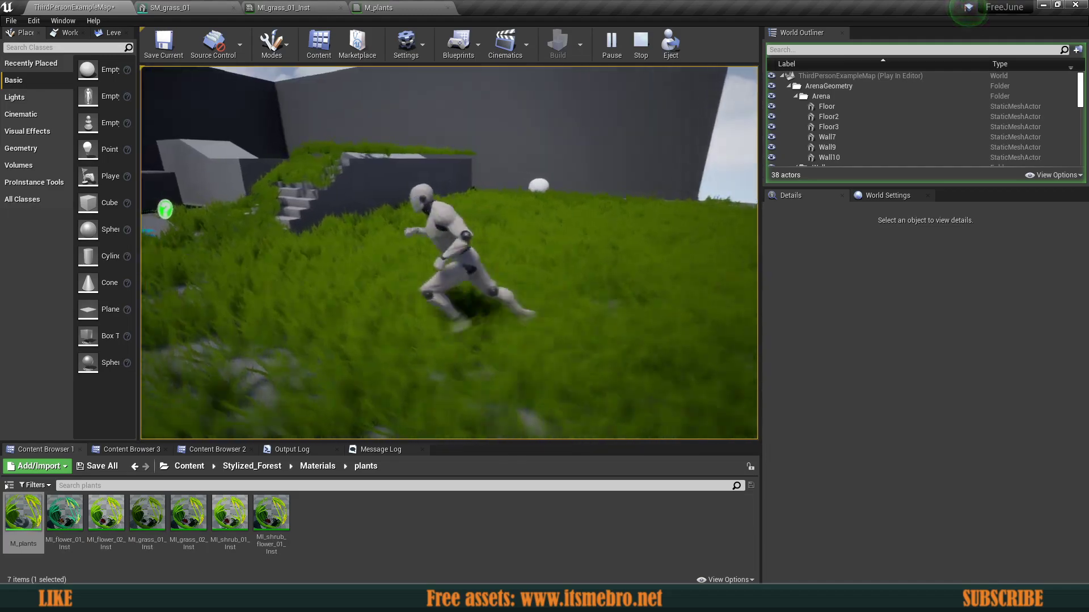
{"action": "key", "text": "w"}
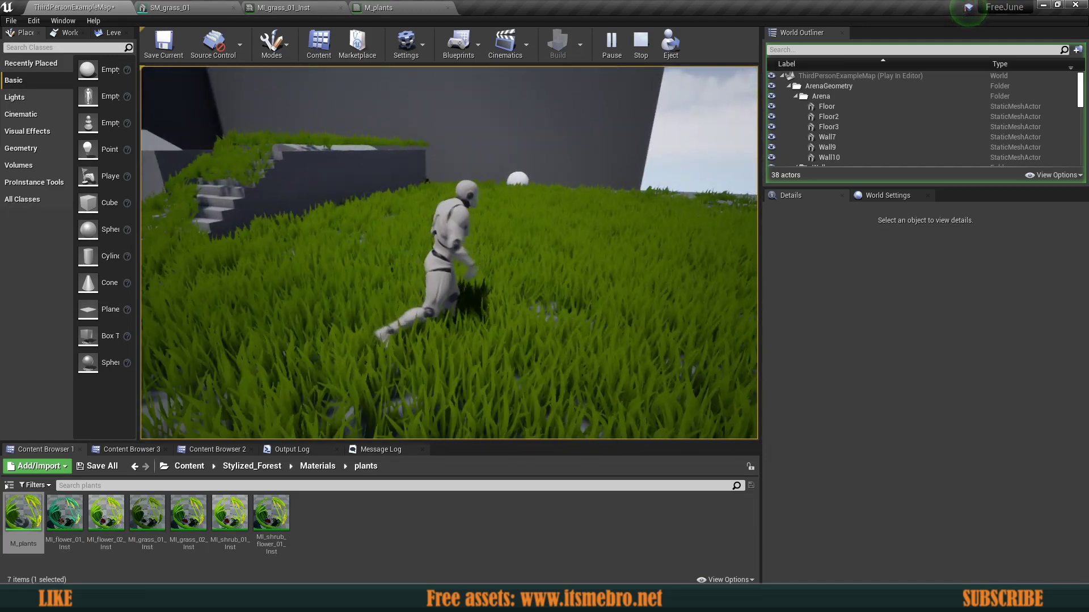
{"action": "key", "text": "space"}
{"action": "key", "text": "w"}
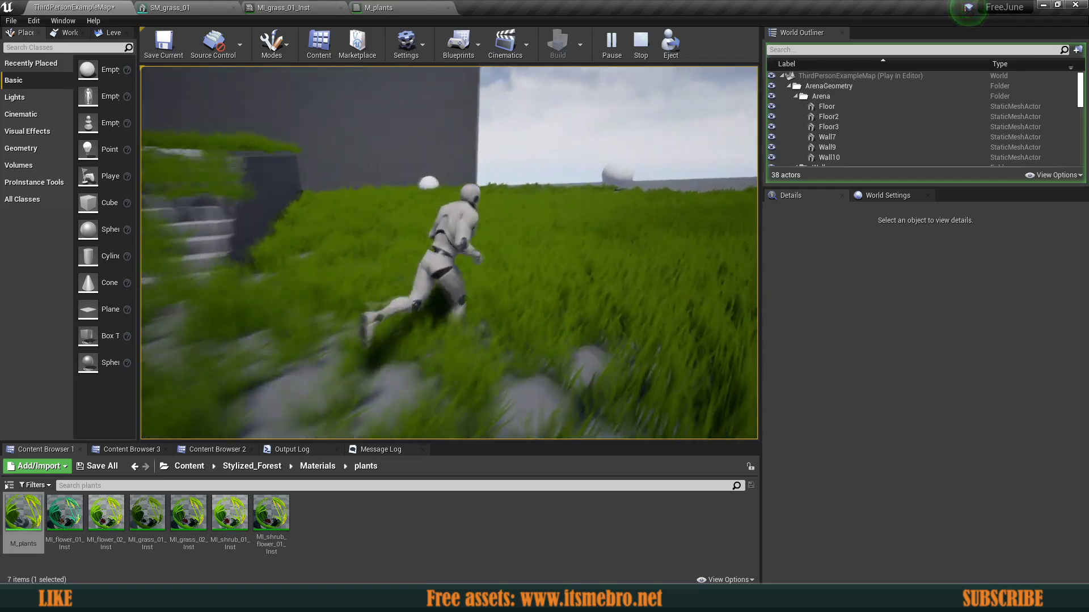
{"action": "key", "text": "w"}
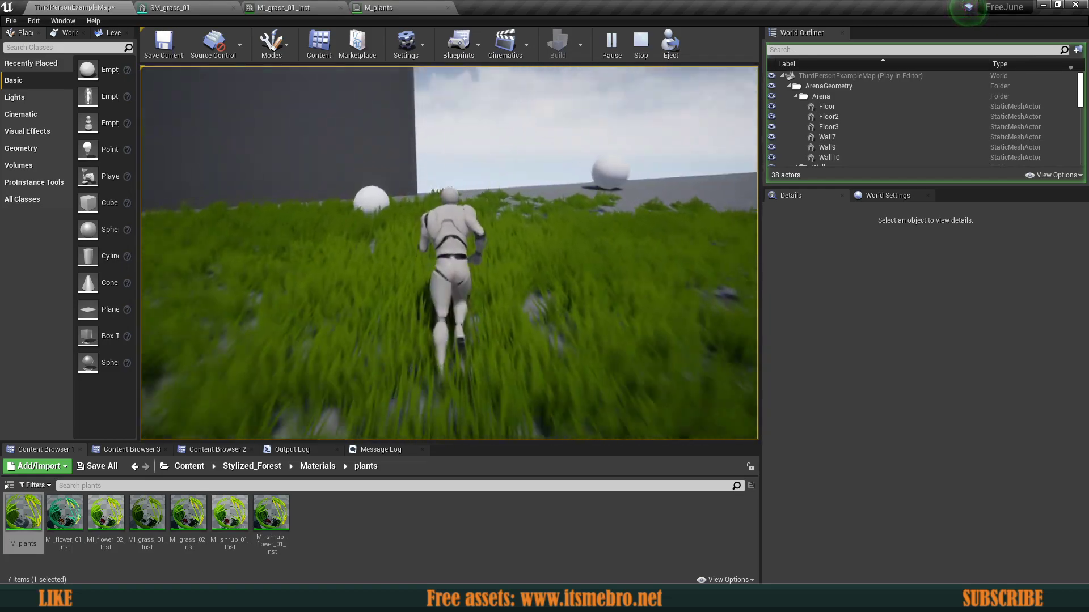
{"action": "key", "text": "w"}
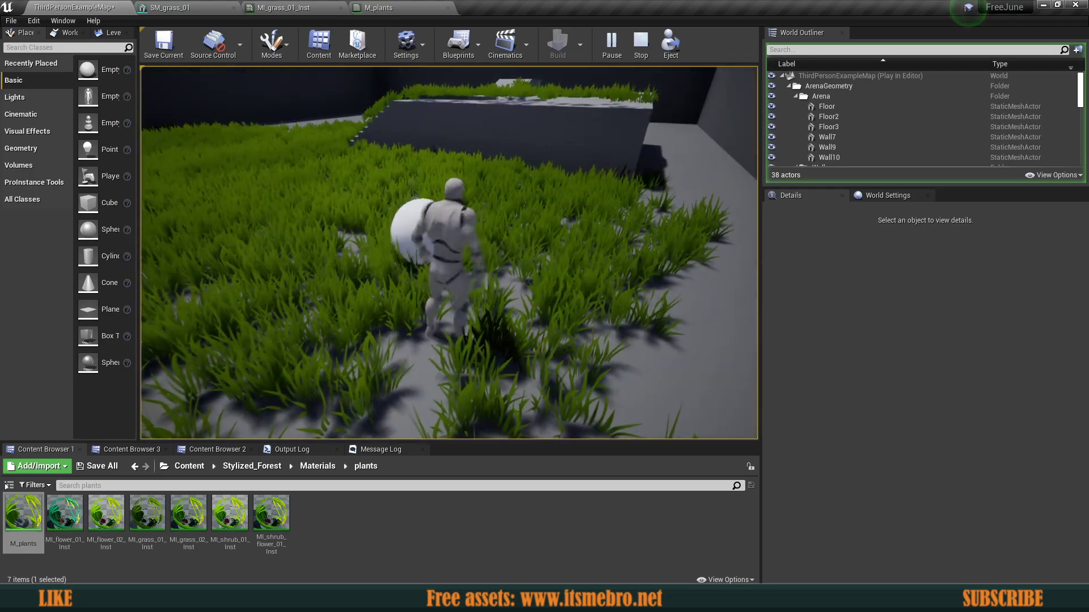
{"action": "key", "text": "w"}
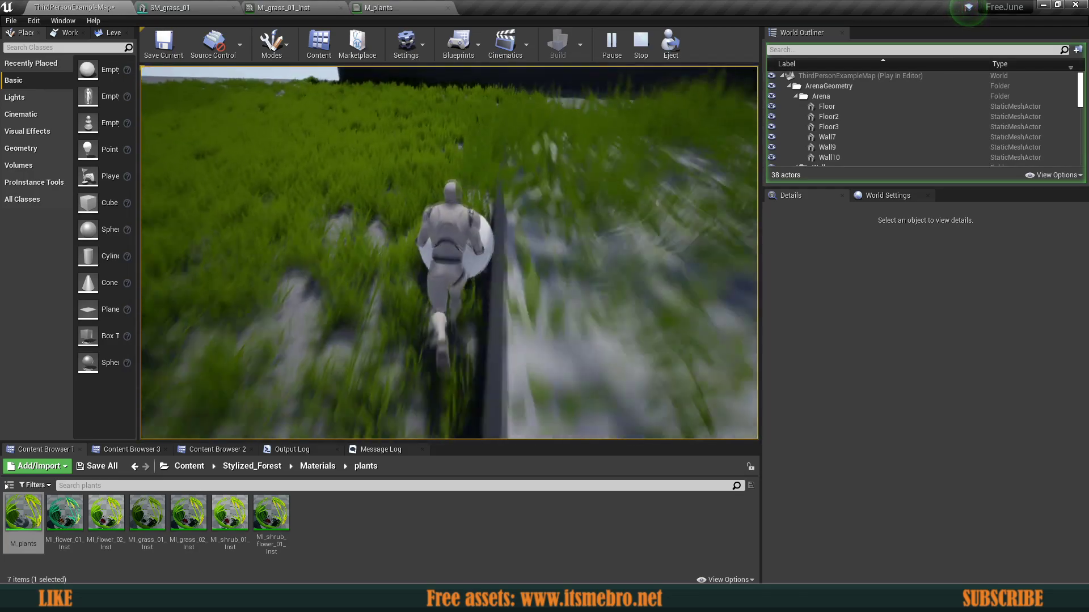
{"action": "key", "text": "w"}
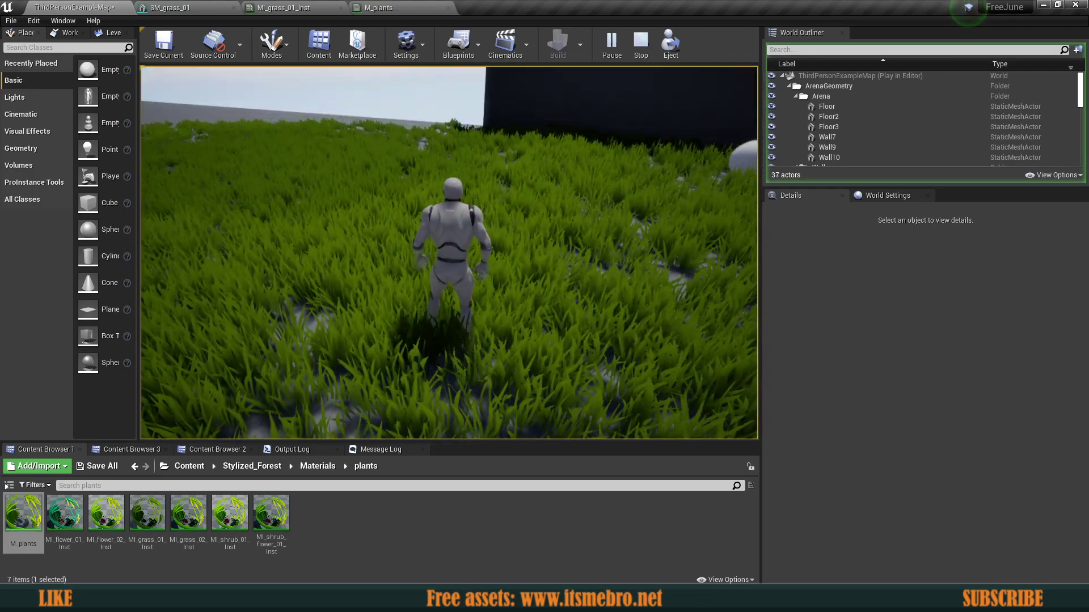
{"action": "key", "text": "w"}
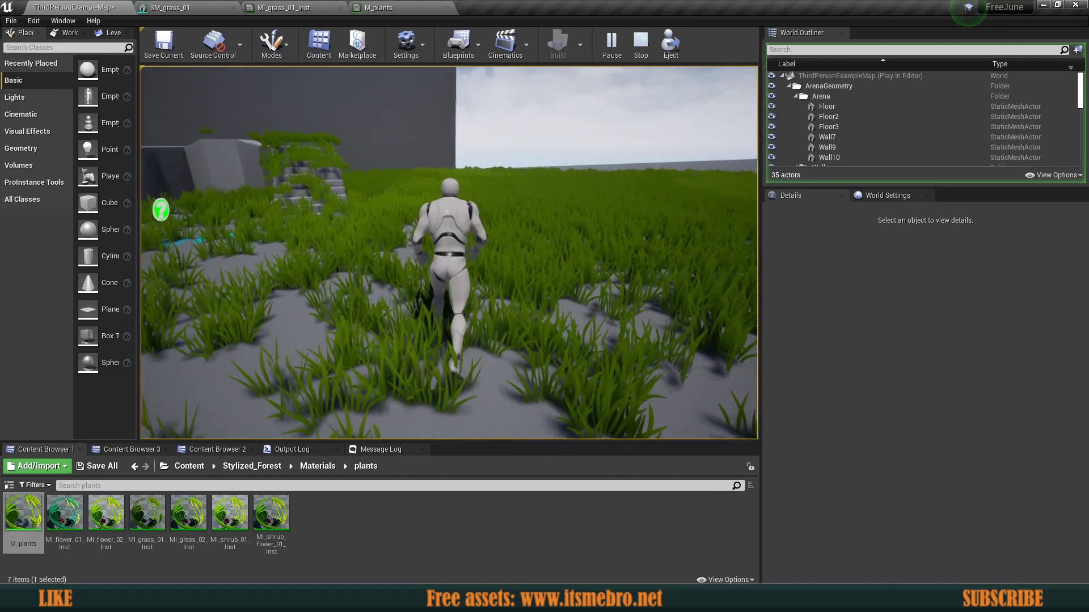
{"action": "key", "text": "Escape"}
Step: Create a new material named InvisibleMat in the project's root Content folder
{"action": "left_click", "coordinate": [165, 469]}
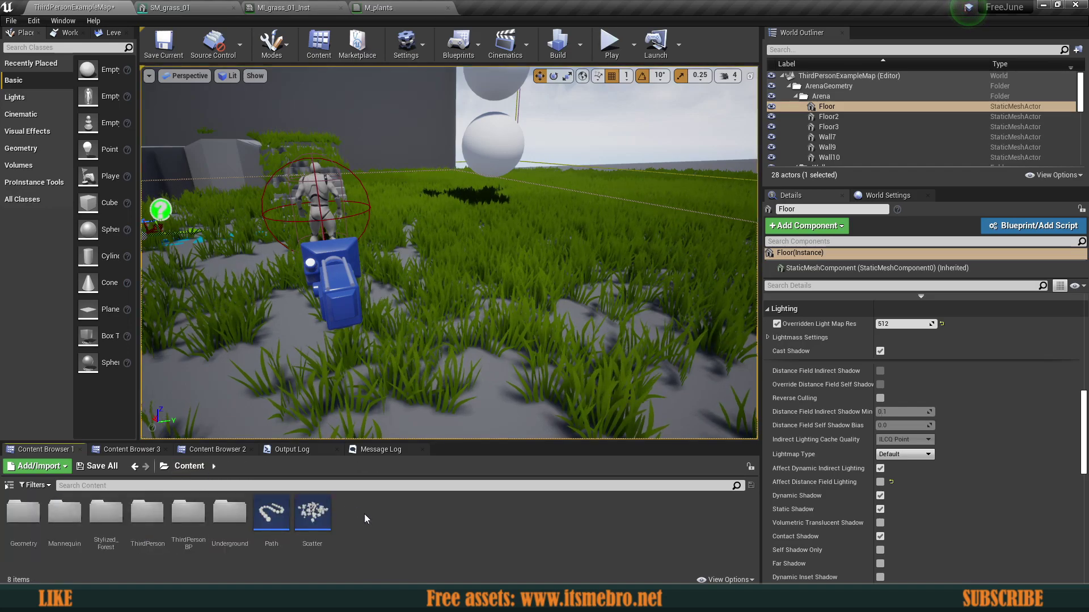
{"action": "right_click", "coordinate": [362, 529]}
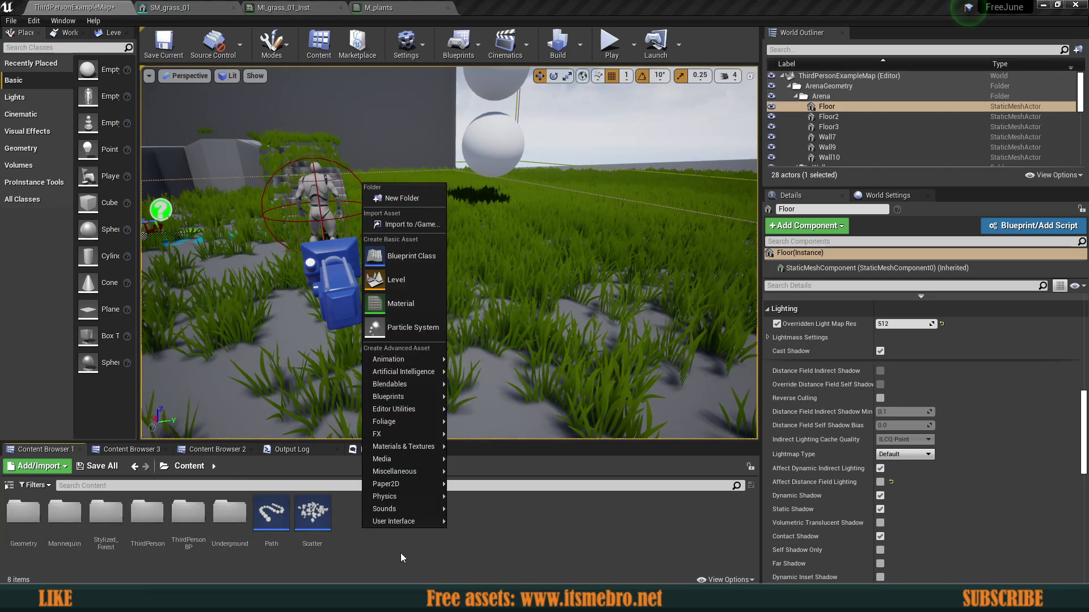
{"action": "left_click", "coordinate": [408, 305]}
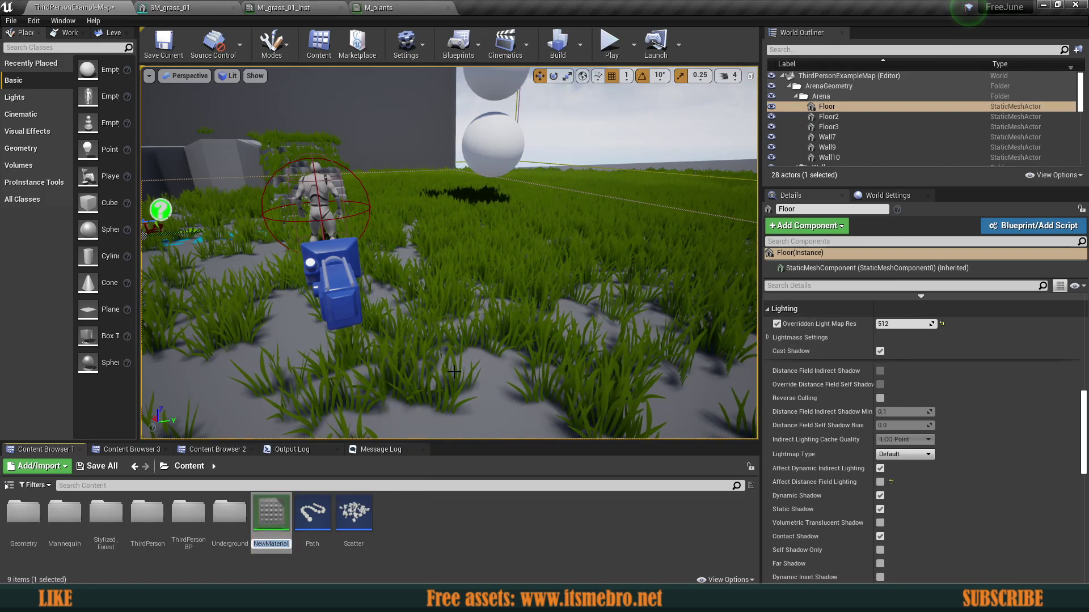
{"action": "key", "text": "BackSpace"}
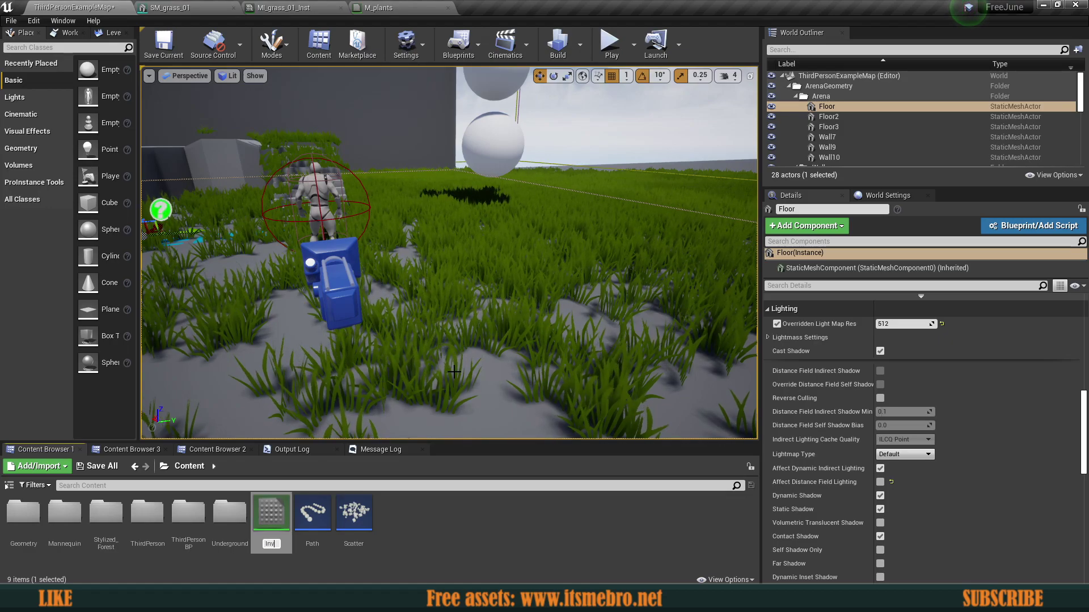
{"action": "type", "text": "InvisibleMat"}
{"action": "key", "text": "Return"}
Step: Add two constants with value 0 in InvisibleMat and connect them to Base Color and Opacity
{"action": "double_click", "coordinate": [271, 513]}
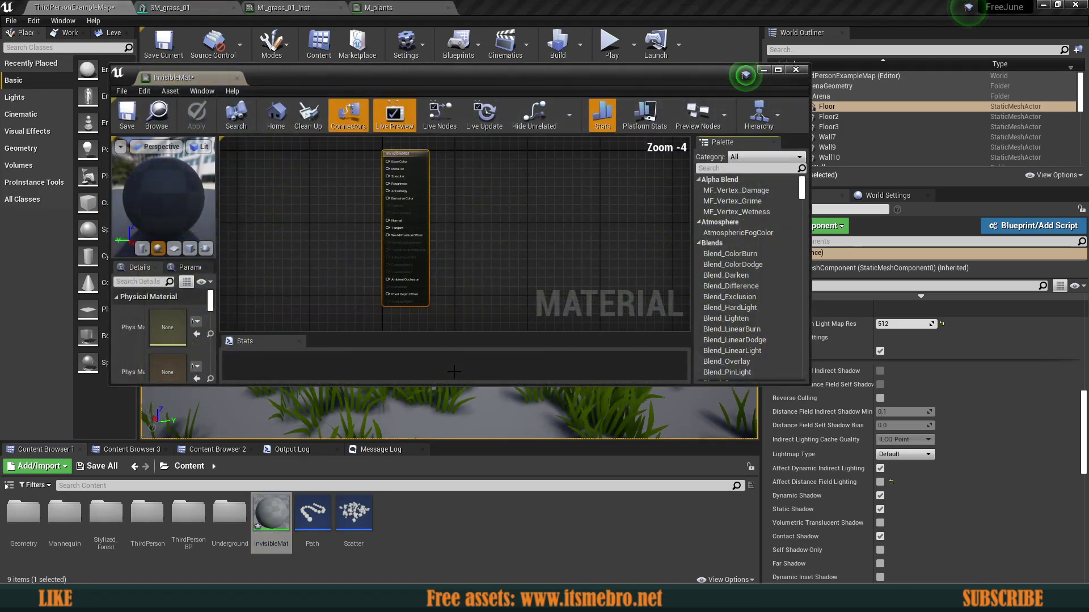
{"action": "left_click", "coordinate": [778, 69]}
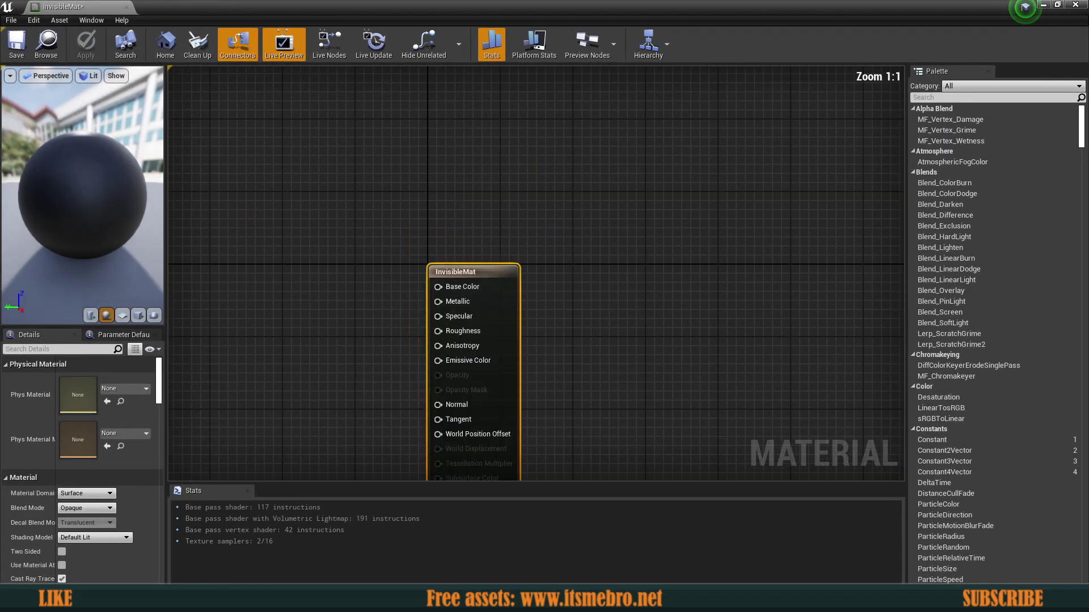
{"action": "left_click", "coordinate": [452, 262]}
{"action": "left_click", "coordinate": [454, 312]}
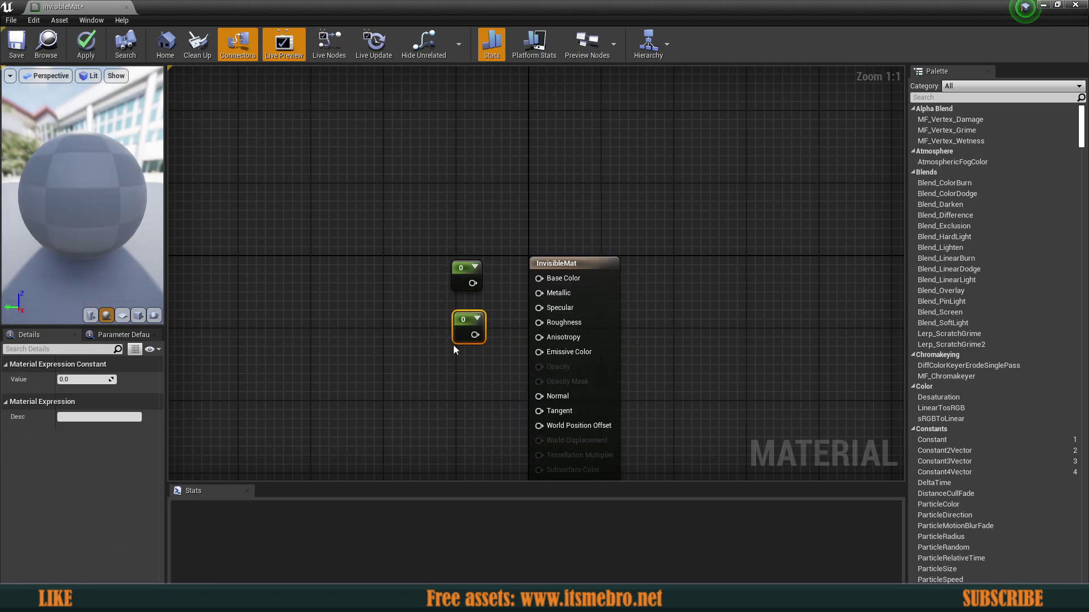
{"action": "left_click_drag", "start_coordinate": [469, 275], "coordinate": [456, 271]}
{"action": "left_click_drag", "start_coordinate": [461, 322], "coordinate": [436, 321]}
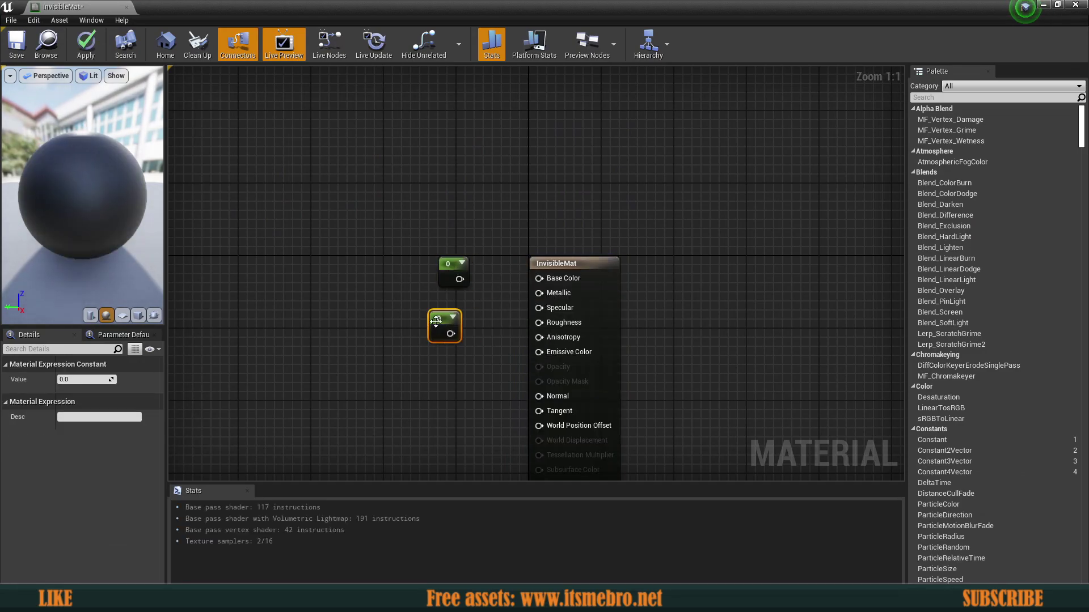
{"action": "left_click_drag", "start_coordinate": [459, 279], "coordinate": [539, 279]}
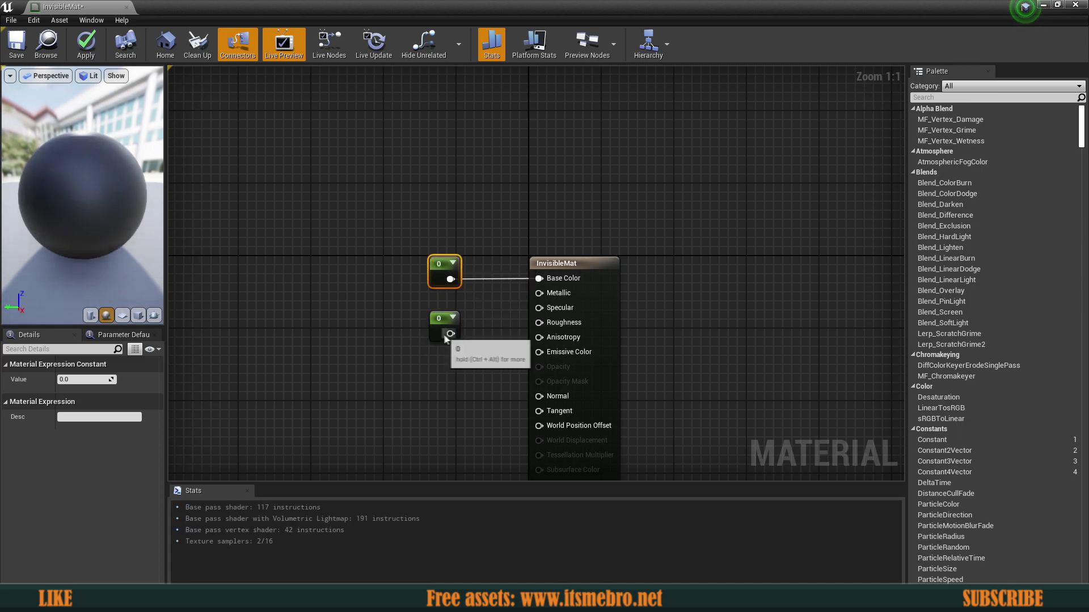
{"action": "left_click_drag", "start_coordinate": [446, 338], "coordinate": [539, 367]}
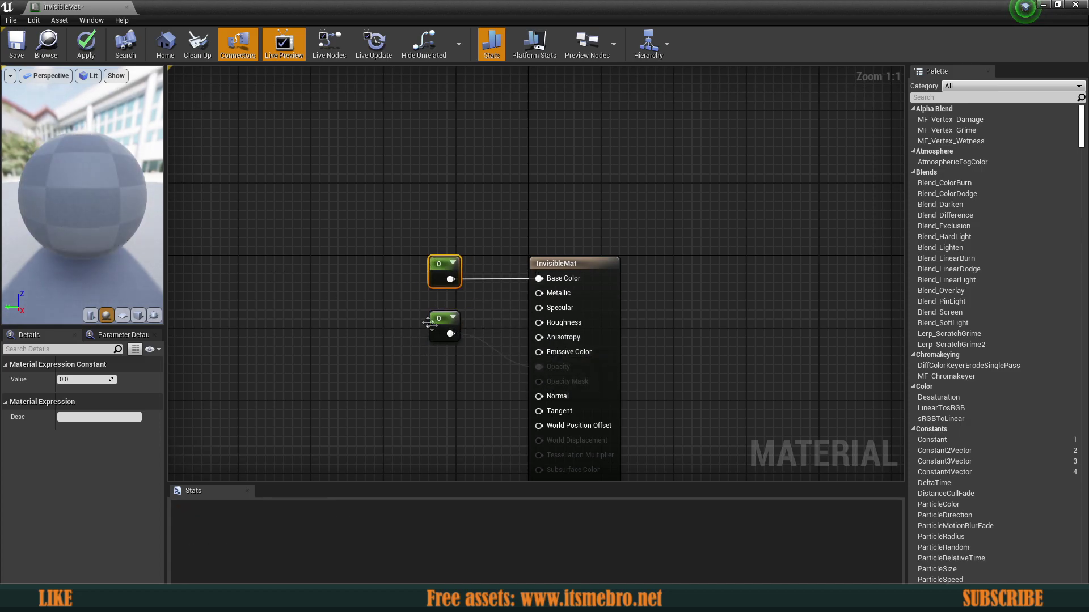
{"action": "left_click_drag", "start_coordinate": [444, 333], "coordinate": [444, 361]}
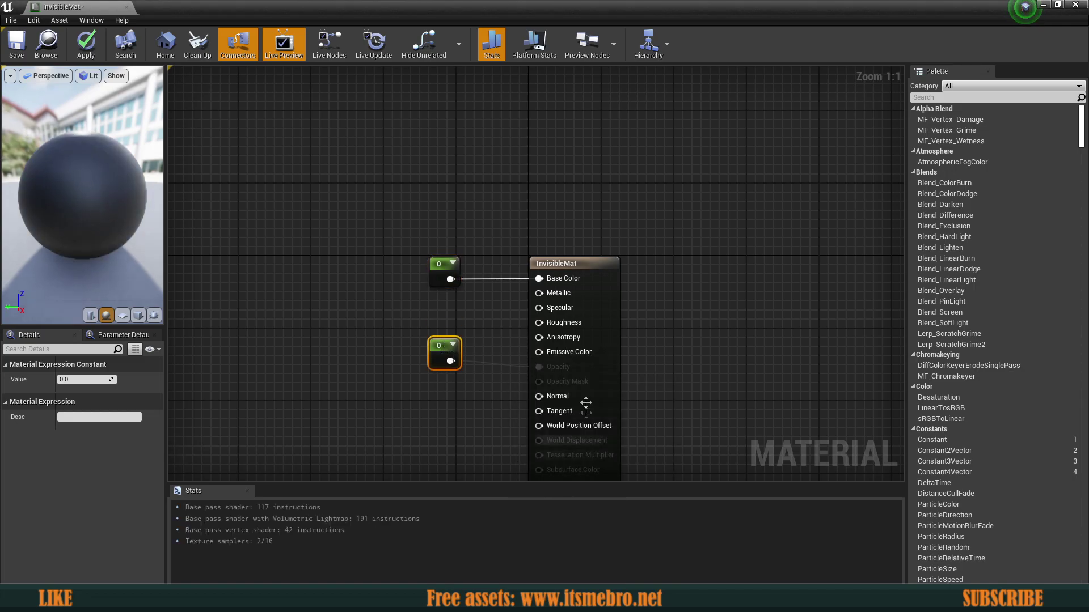
Step: Set InvisibleMat's Blend Mode to Translucent, then save the material and close its editor
{"action": "left_click", "coordinate": [557, 390]}
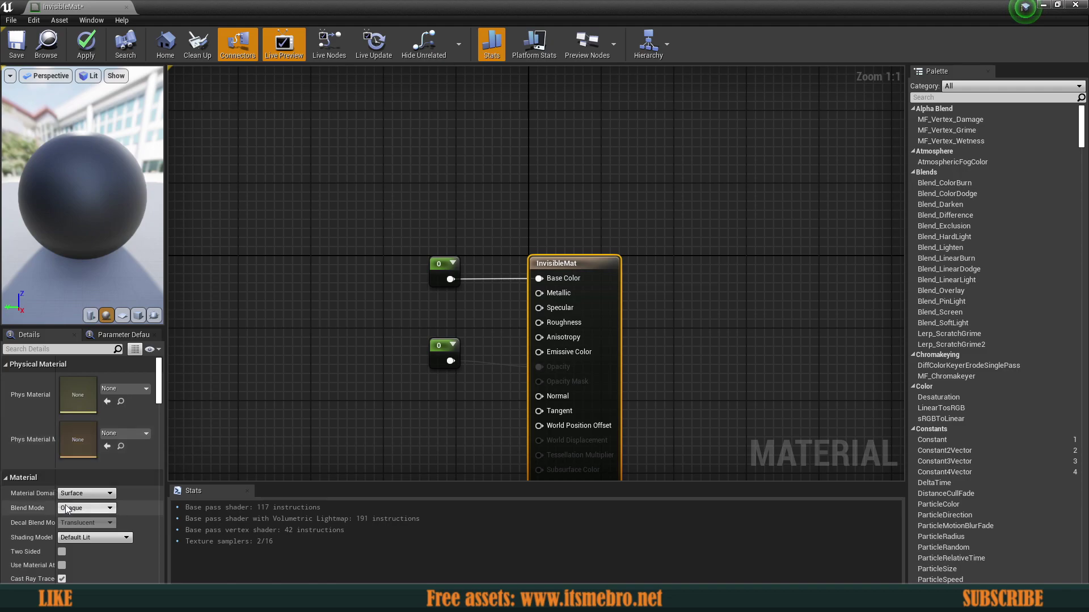
{"action": "scroll", "coordinate": [35, 498], "scroll_direction": "down", "scroll_amount": 1}
{"action": "left_click", "coordinate": [89, 491]}
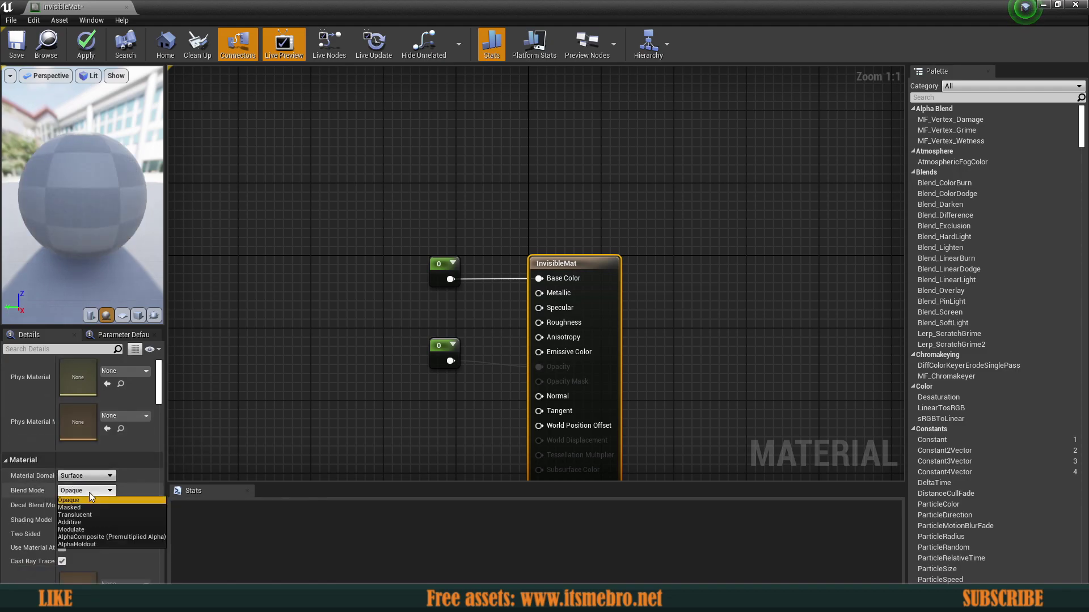
{"action": "left_click", "coordinate": [75, 515]}
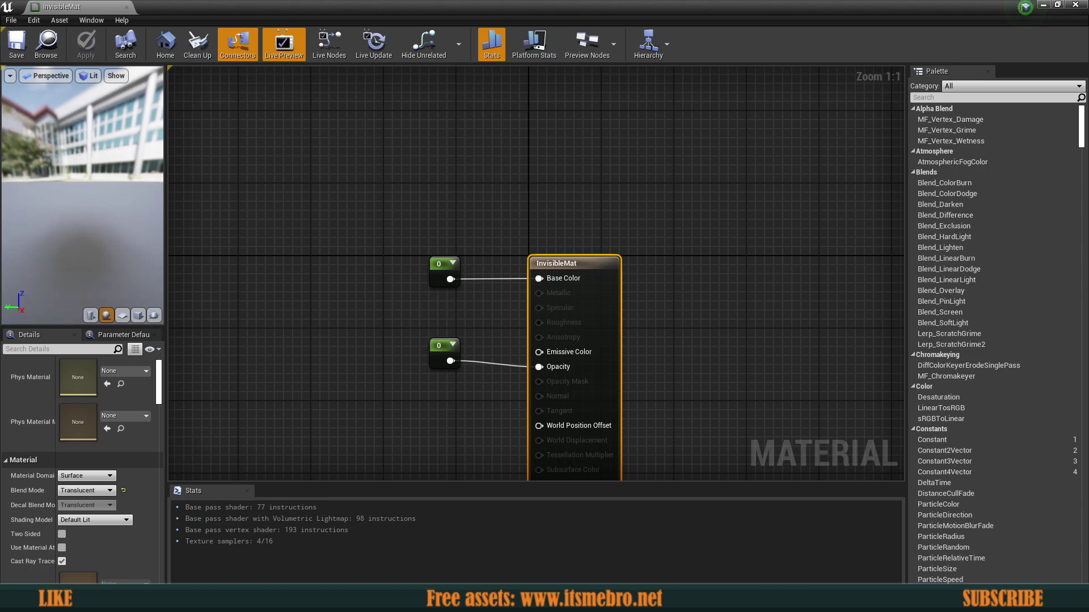
{"action": "left_click", "coordinate": [125, 8]}
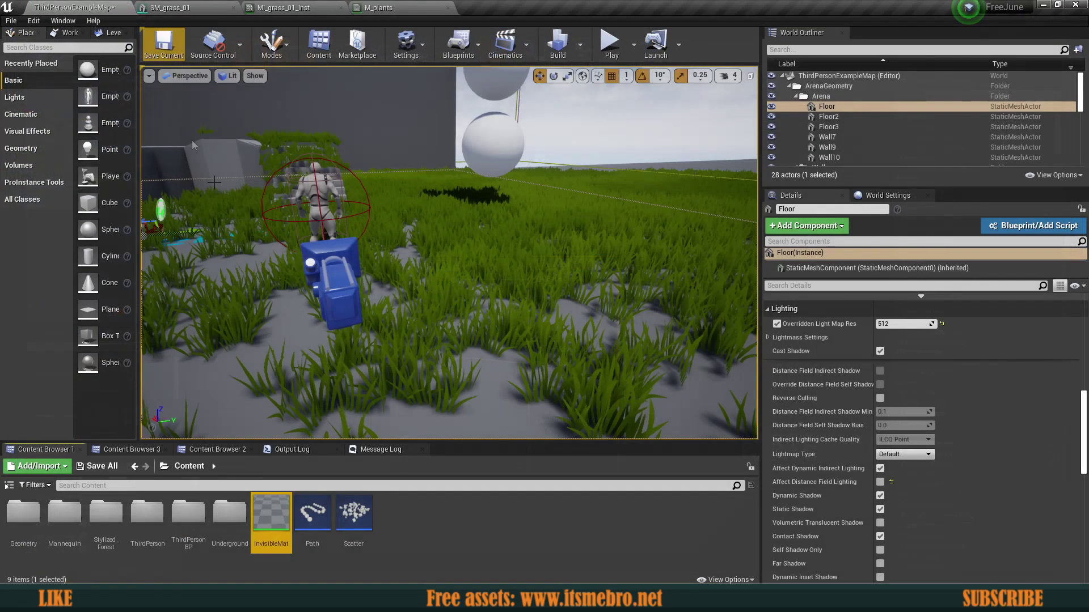
Step: Open the ThirdPersonCharacter blueprint and add a Sphere mesh component to it
{"action": "left_click", "coordinate": [186, 517]}
{"action": "double_click", "coordinate": [186, 517]}
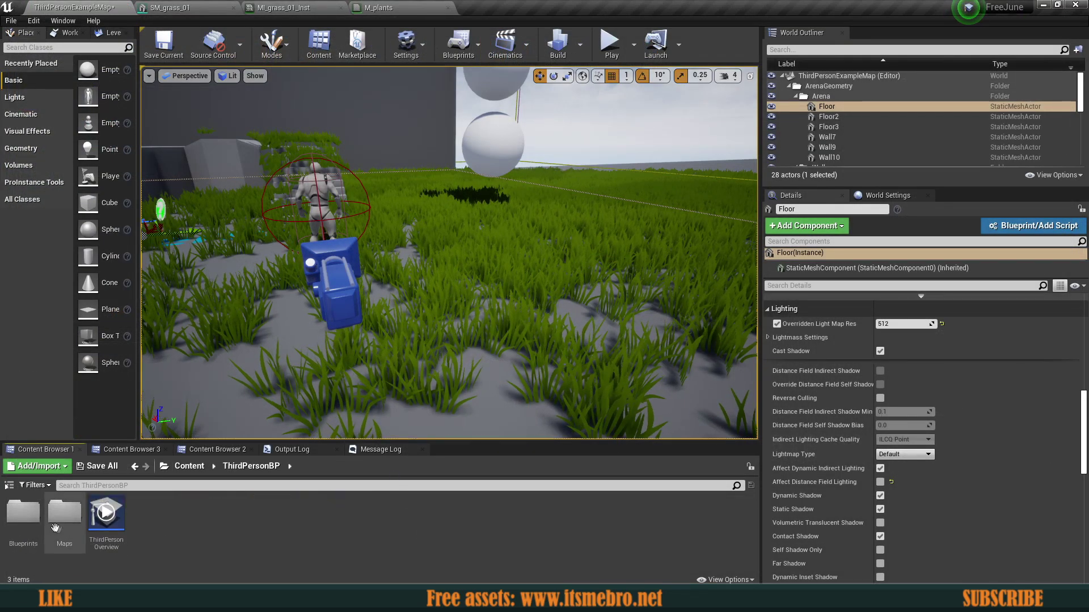
{"action": "double_click", "coordinate": [23, 512]}
{"action": "double_click", "coordinate": [33, 510]}
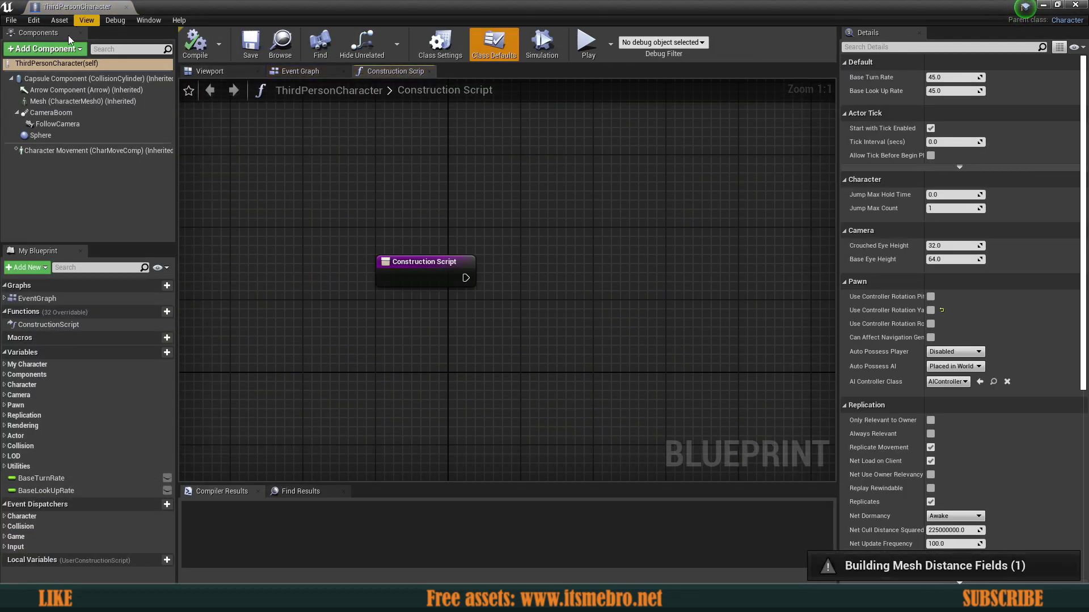
{"action": "left_click", "coordinate": [49, 51]}
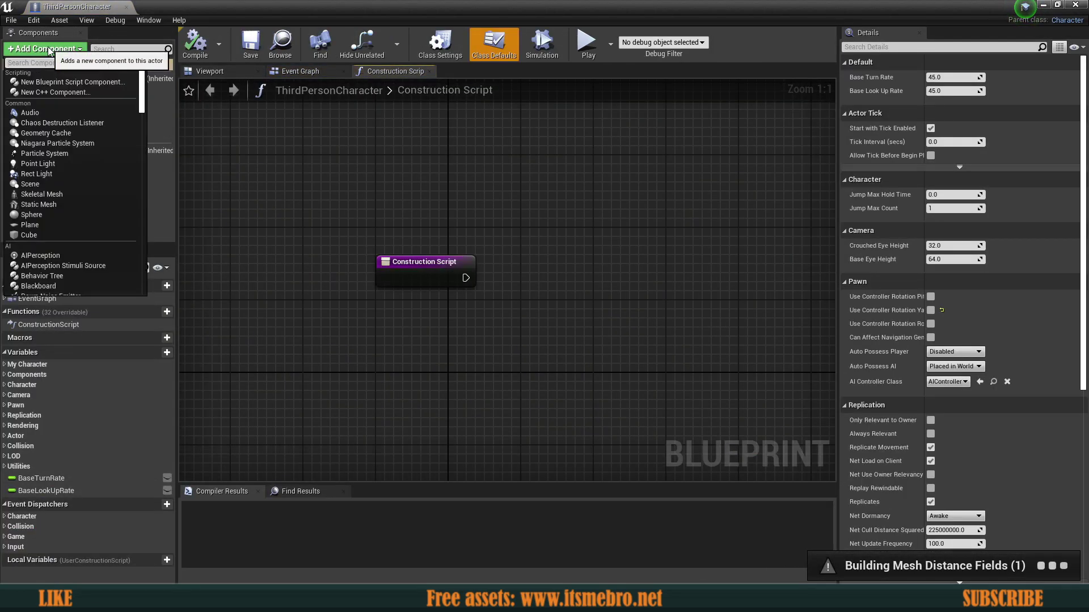
{"action": "left_click", "coordinate": [45, 215]}
{"action": "left_click", "coordinate": [42, 148]}
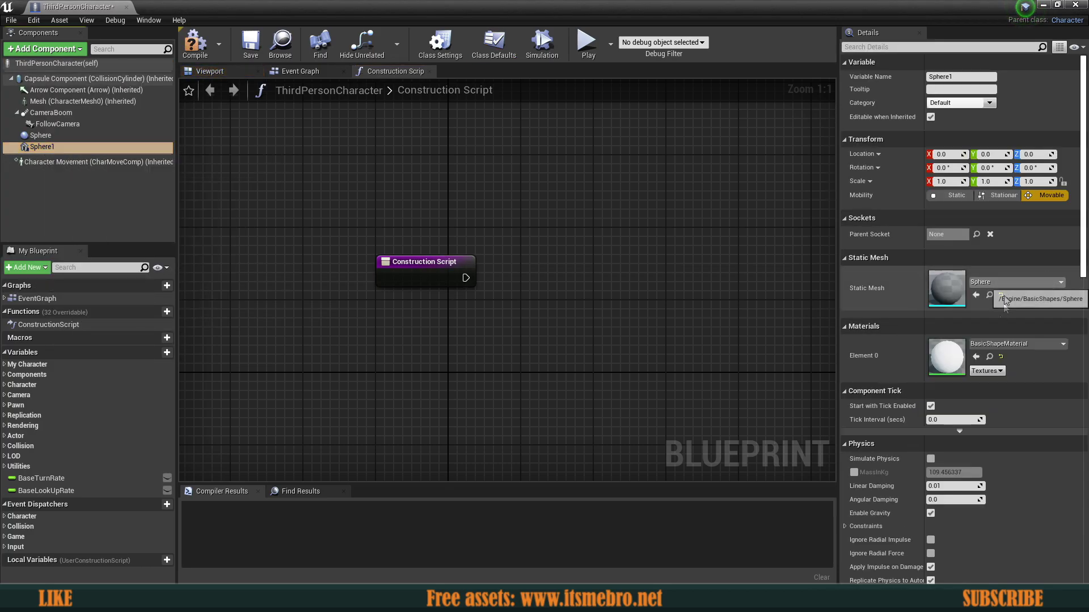
Step: Assign InvisibleMat as the material of the new sphere component
{"action": "left_click", "coordinate": [992, 343]}
{"action": "type", "text": "invi"}
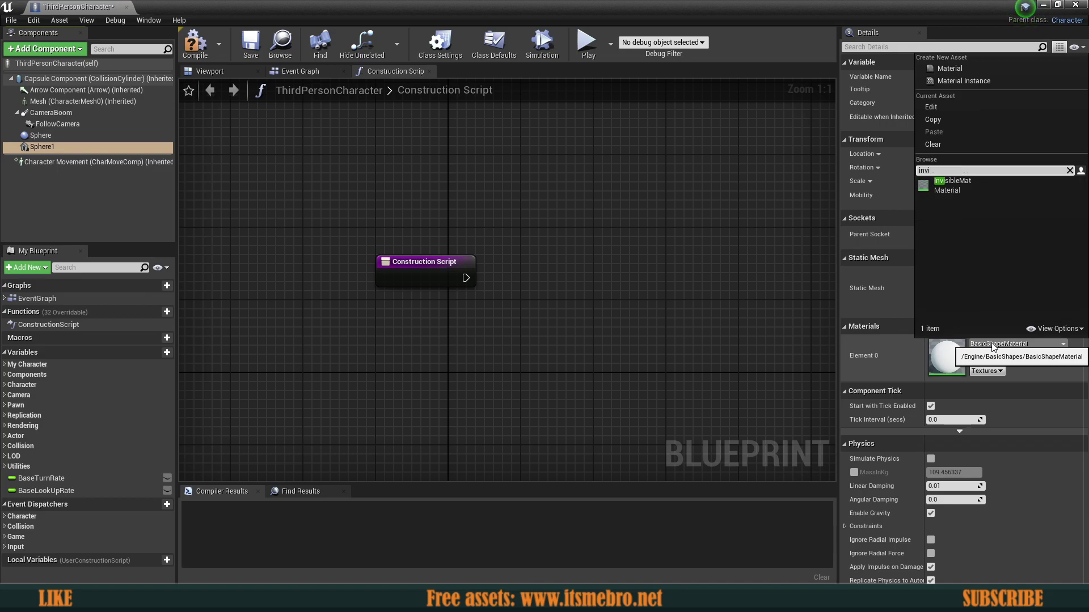
{"action": "left_click", "coordinate": [958, 184]}
Step: Lower the new sphere to the character's lower legs, at Z location -65
{"action": "left_click", "coordinate": [210, 71]}
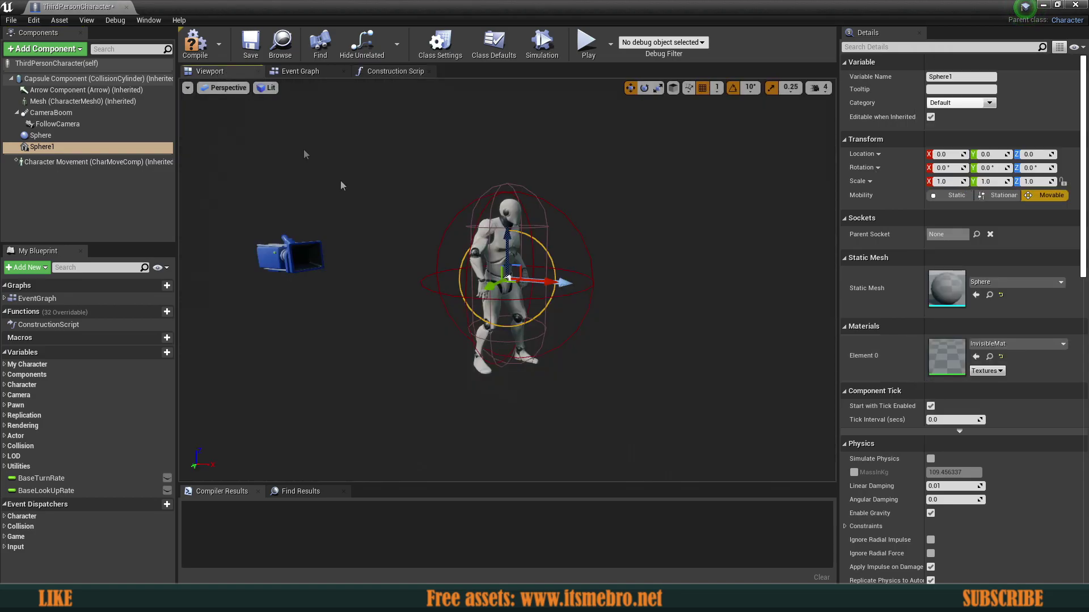
{"action": "double_click", "coordinate": [54, 147]}
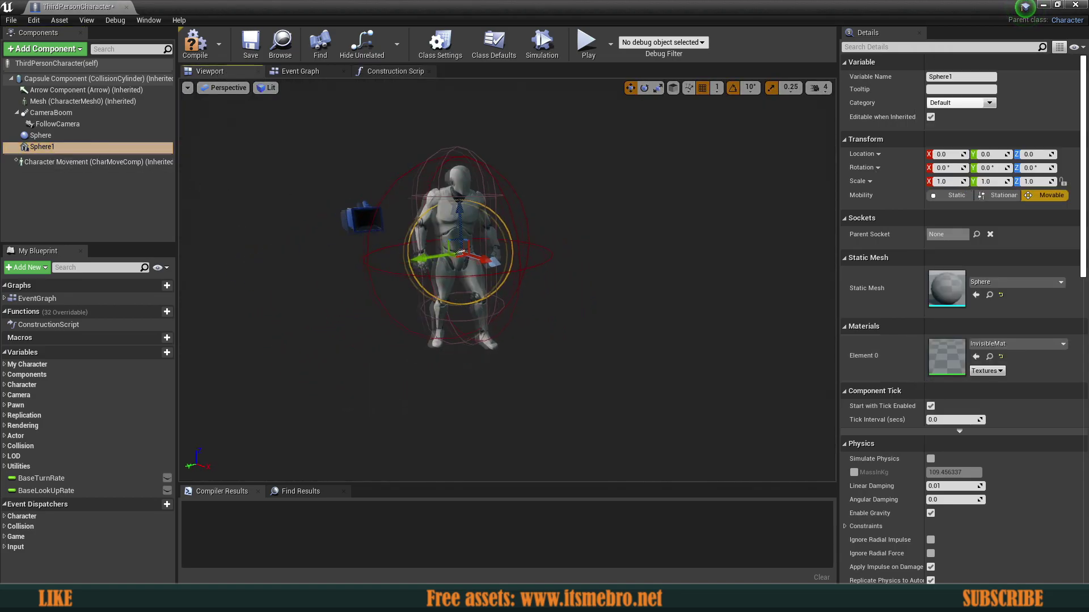
{"action": "left_click_drag", "start_coordinate": [423, 211], "coordinate": [424, 321]}
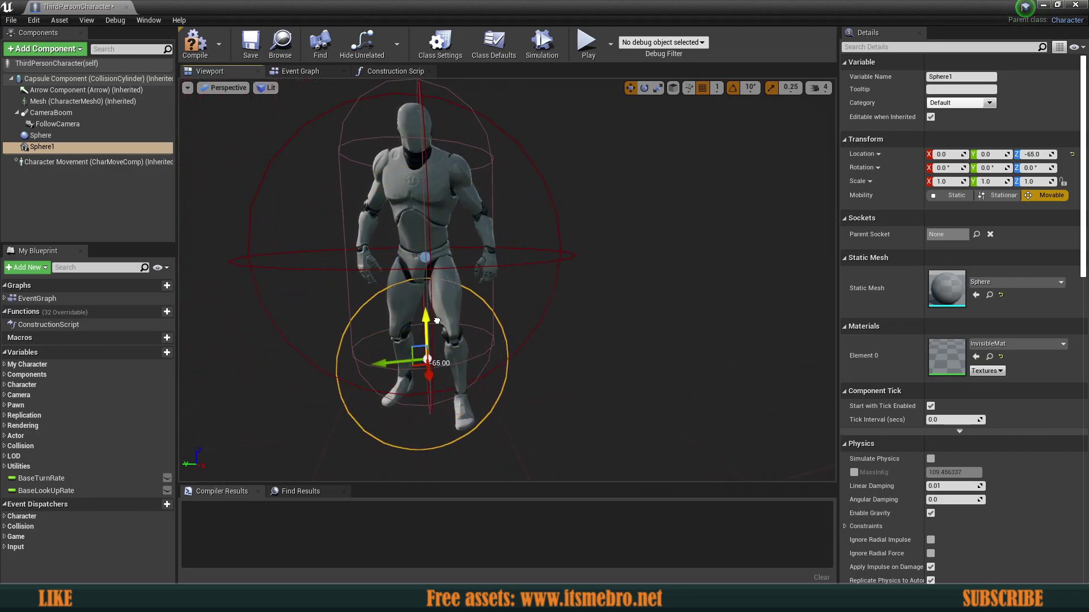
{"action": "right_click_drag", "start_coordinate": [424, 321], "coordinate": [425, 272]}
Step: Scale the sphere component uniformly to 0.5 and lower it to Z location -71
{"action": "mouse_move", "coordinate": [444, 411]}
{"action": "right_mouse_down"}
{"action": "mouse_move", "coordinate": [470, 385]}
{"action": "mouse_move", "coordinate": [444, 411]}
{"action": "right_mouse_up"}
{"action": "key", "text": "r"}
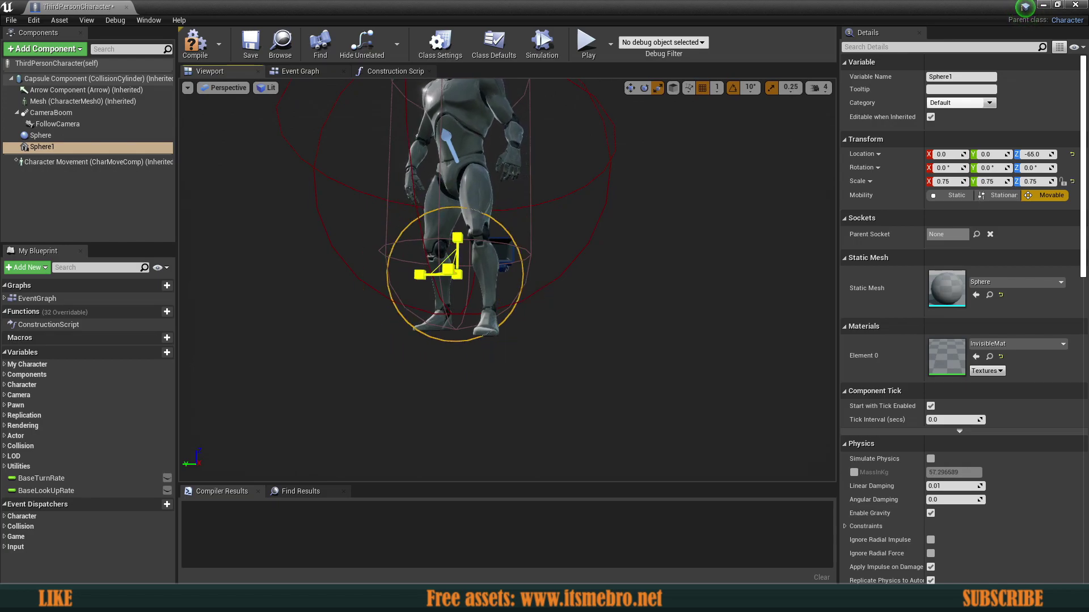
{"action": "right_click_drag", "start_coordinate": [456, 273], "coordinate": [471, 295]}
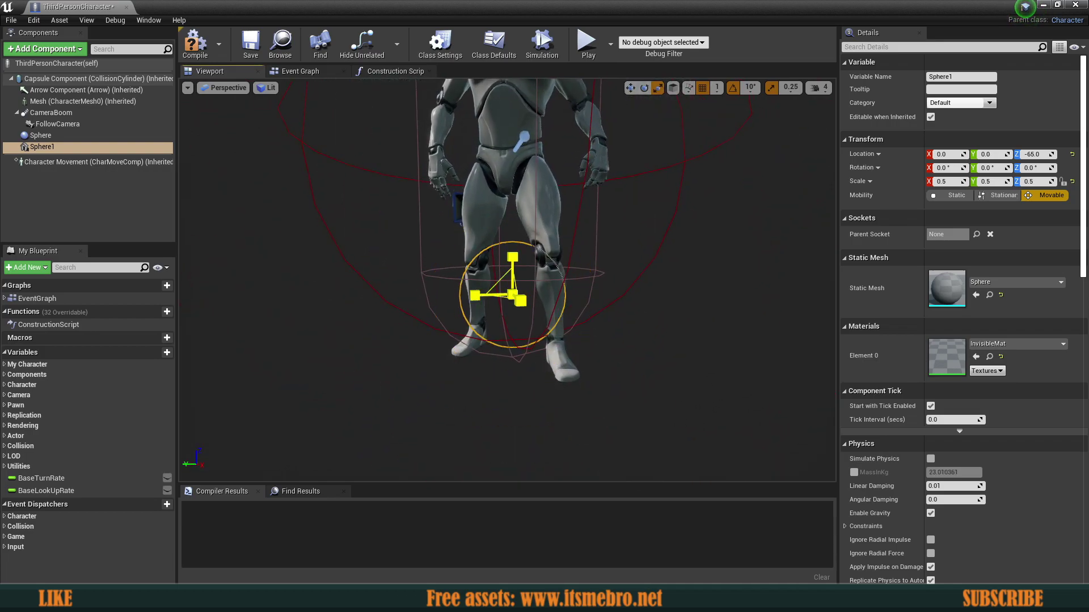
{"action": "key", "text": "w"}
{"action": "mouse_move", "coordinate": [381, 289]}
{"action": "right_mouse_down"}
{"action": "mouse_move", "coordinate": [391, 290]}
{"action": "mouse_move", "coordinate": [381, 289]}
{"action": "right_mouse_up"}
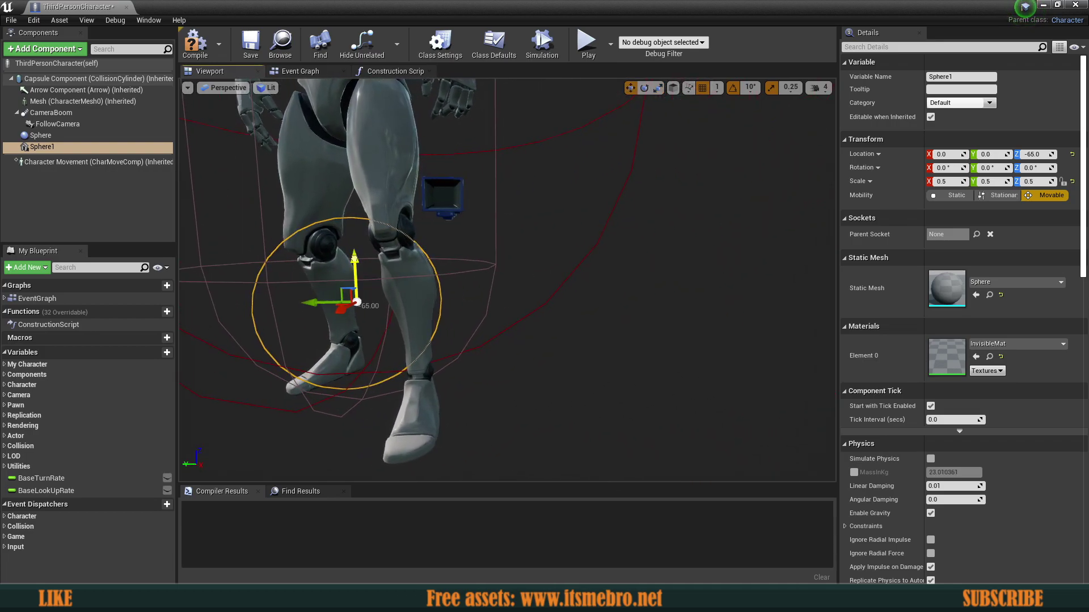
{"action": "left_click_drag", "start_coordinate": [354, 259], "coordinate": [354, 277]}
{"action": "right_click_drag", "start_coordinate": [355, 277], "coordinate": [238, 318]}
Step: Set the sphere component's Collision Presets to NoCollision and save the character blueprint
{"action": "scroll", "coordinate": [963, 302], "scroll_direction": "down", "scroll_amount": 3}
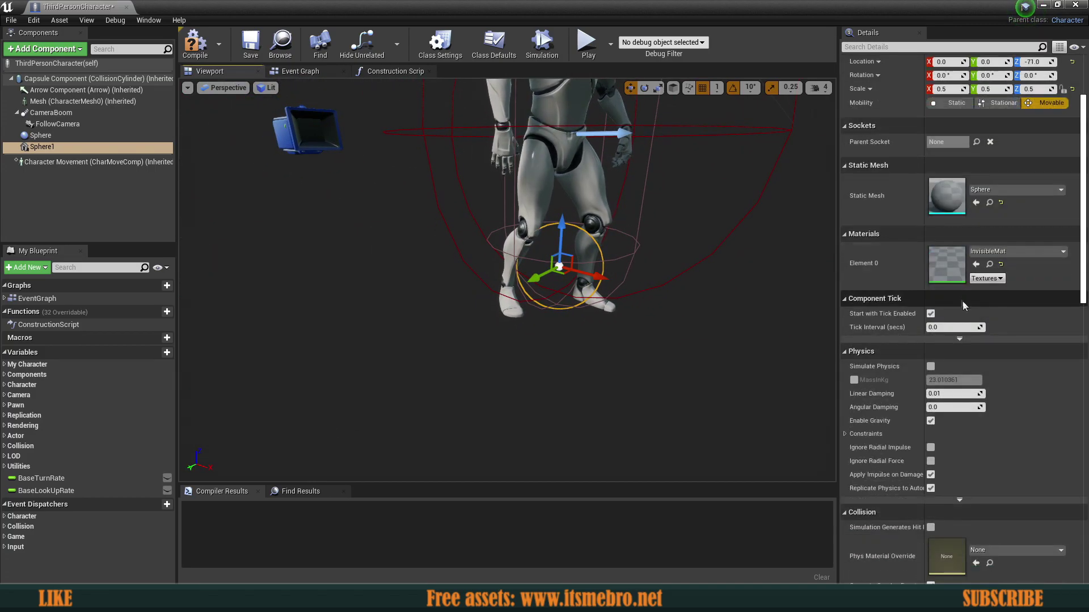
{"action": "scroll", "coordinate": [963, 303], "scroll_direction": "down", "scroll_amount": 10}
{"action": "left_click", "coordinate": [949, 324]}
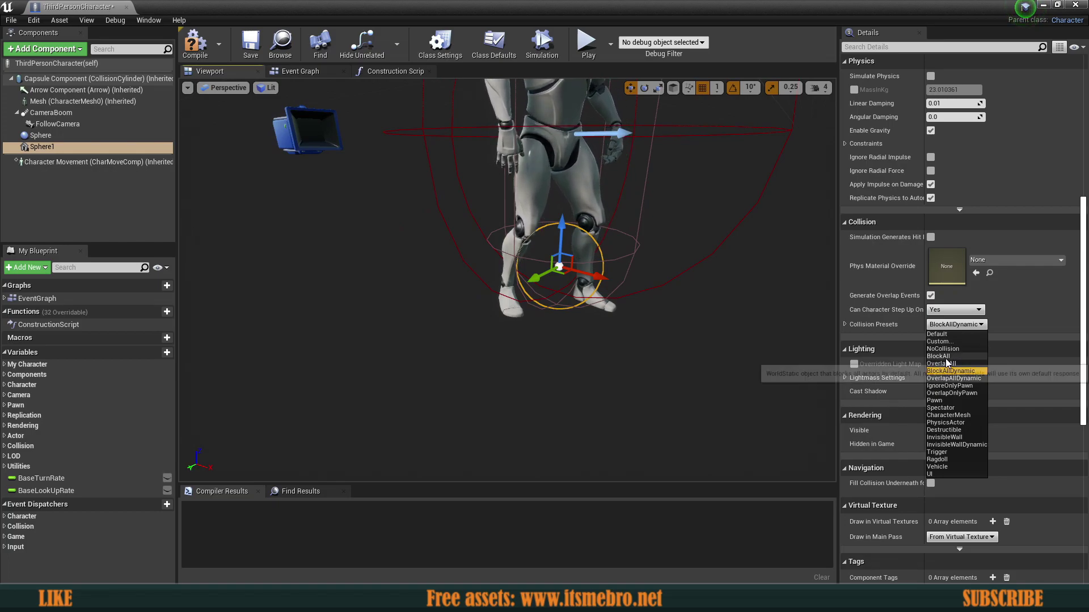
{"action": "left_click", "coordinate": [946, 349]}
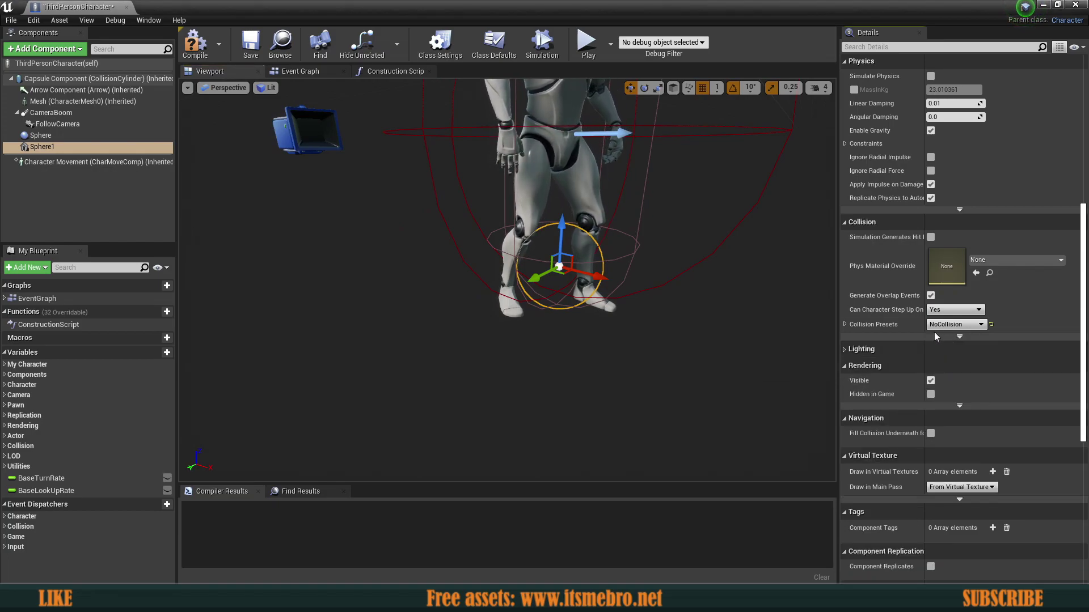
{"action": "left_click", "coordinate": [252, 51]}
Step: Dock the ThirdPersonCharacter editor beside the other open tabs and play-test the character running through the grass
{"action": "left_click", "coordinate": [587, 44]}
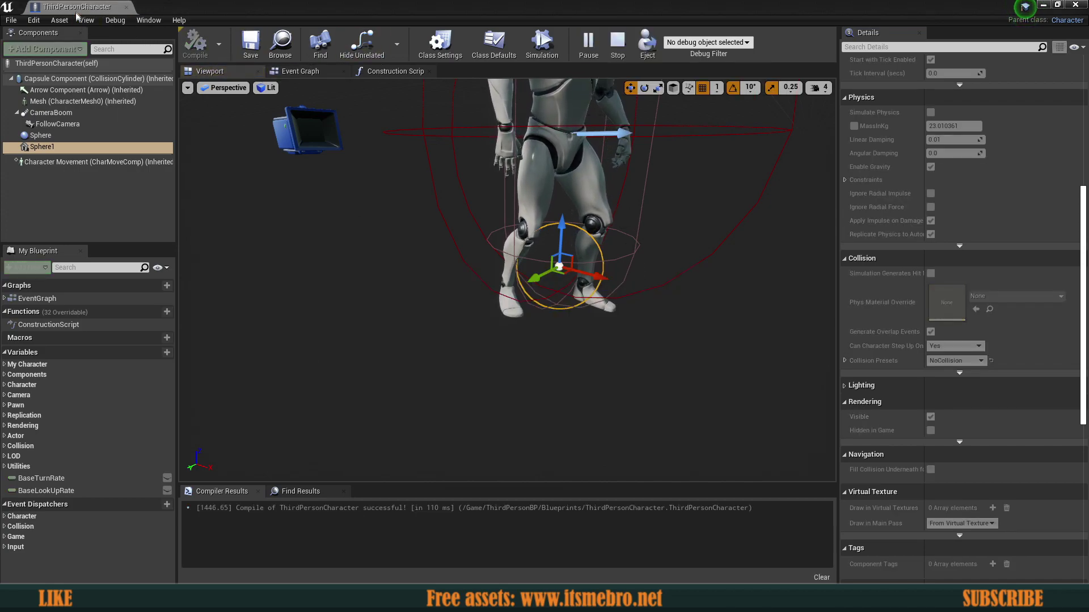
{"action": "left_click_drag", "start_coordinate": [77, 17], "coordinate": [283, 6]}
{"action": "left_click_drag", "start_coordinate": [602, 5], "coordinate": [505, 6]}
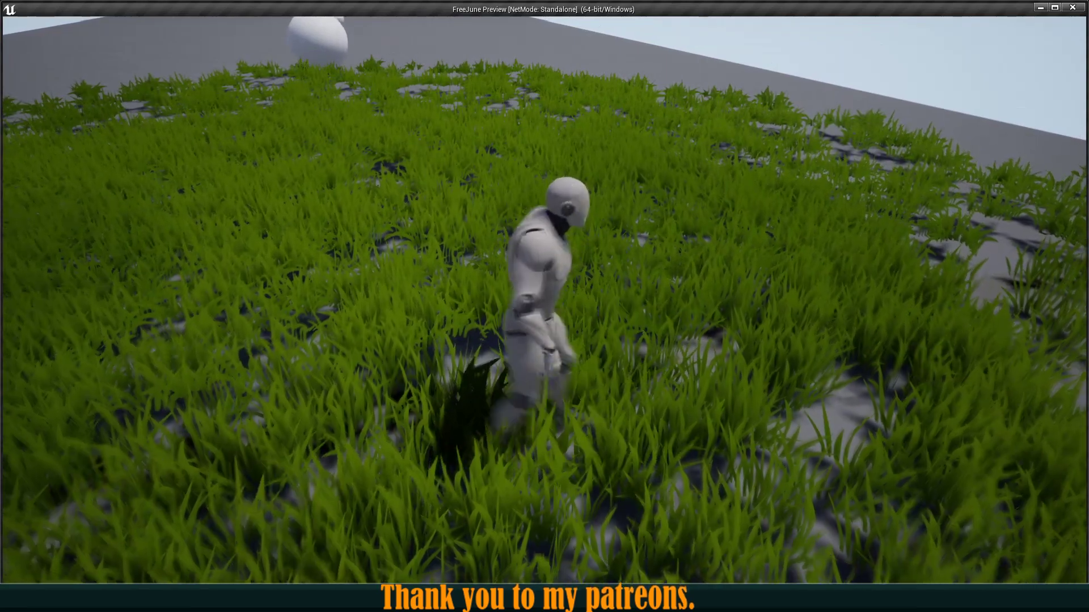
{"action": "key", "text": "s"}
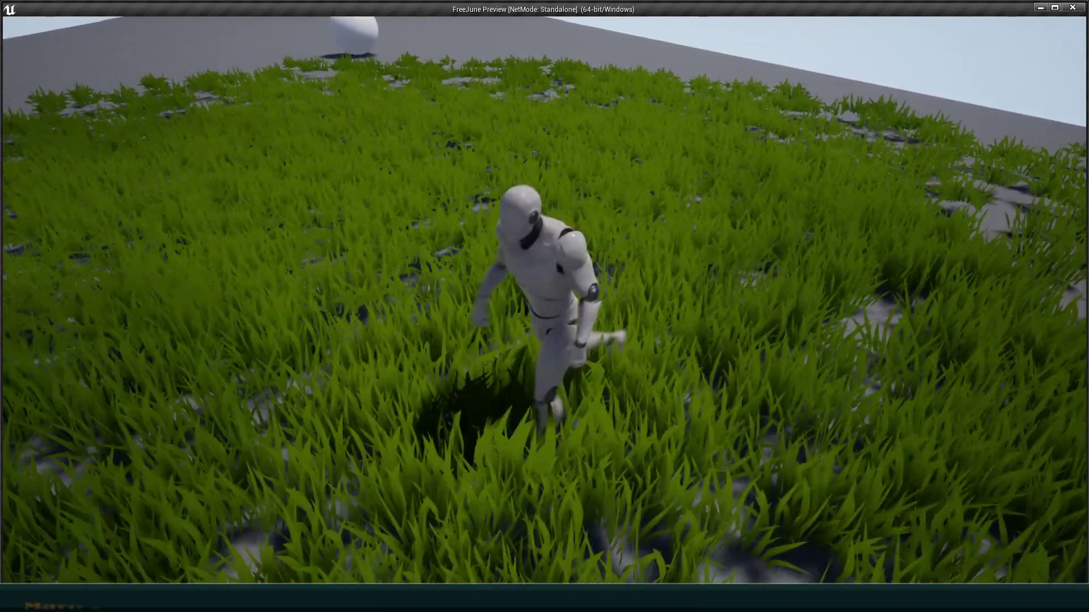
{"action": "key", "text": "Escape"}
Step: Enlarge the sphere around the character's legs and play the level again, running the character through the grass
{"action": "right_click_drag", "start_coordinate": [681, 272], "coordinate": [567, 284]}
{"action": "left_click_drag", "start_coordinate": [391, 351], "coordinate": [392, 351]}
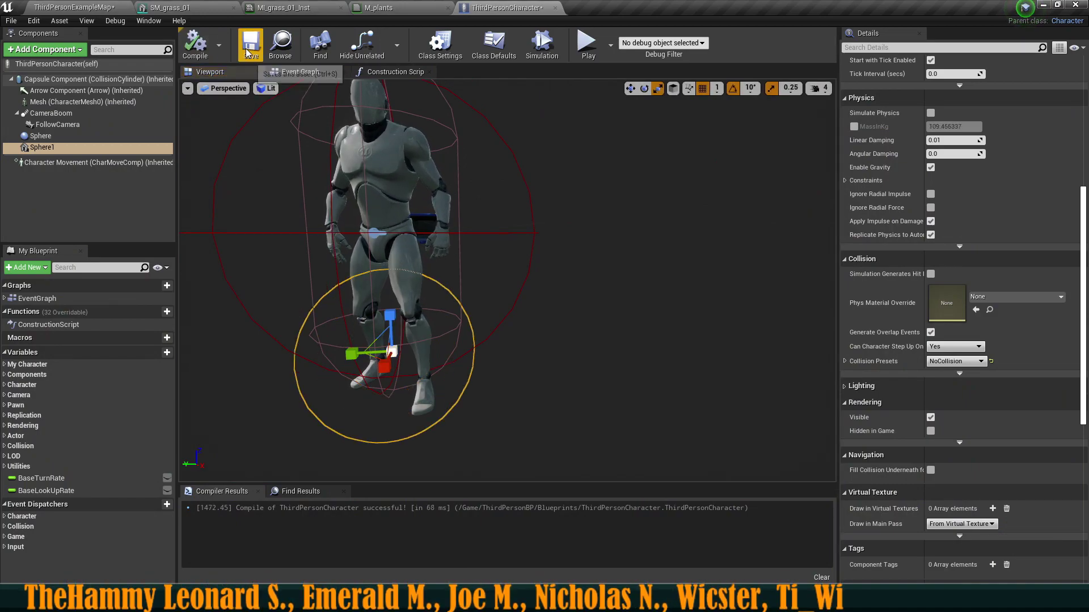
{"action": "left_click", "coordinate": [604, 45]}
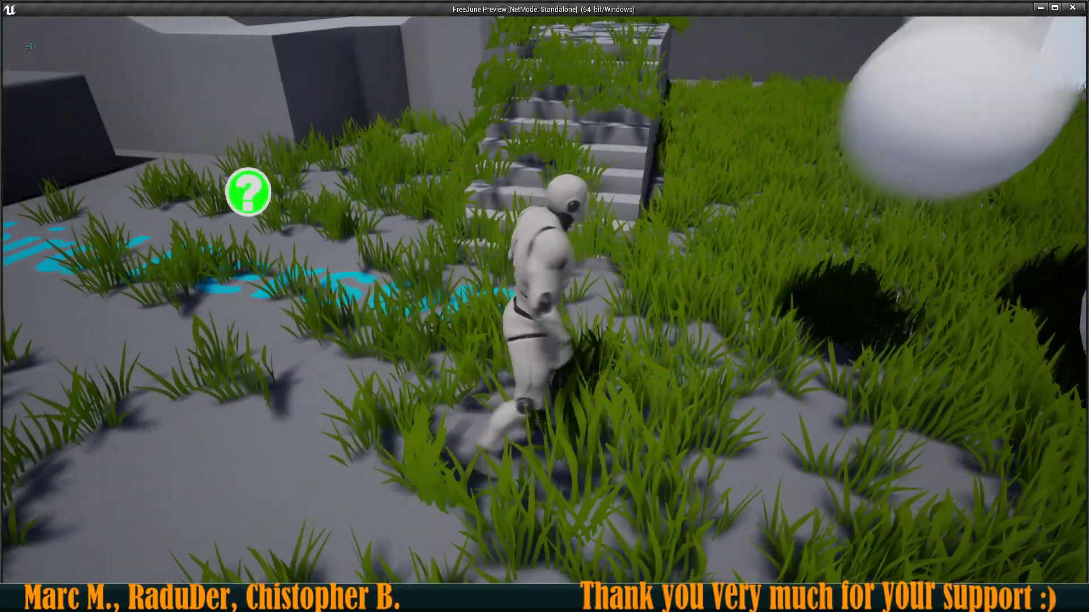
{"action": "key", "text": "w"}
{"action": "key", "text": "d"}
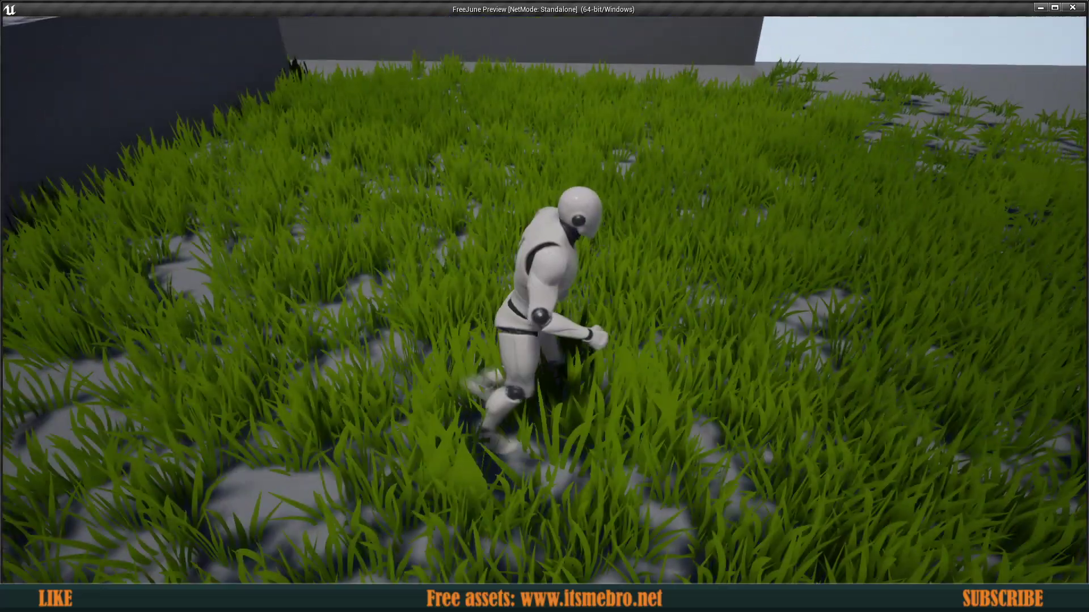
Step: Run the character further through the grass to check how the blades bend, and end the play session
{"action": "key", "text": "d"}
{"action": "key", "text": "w"}
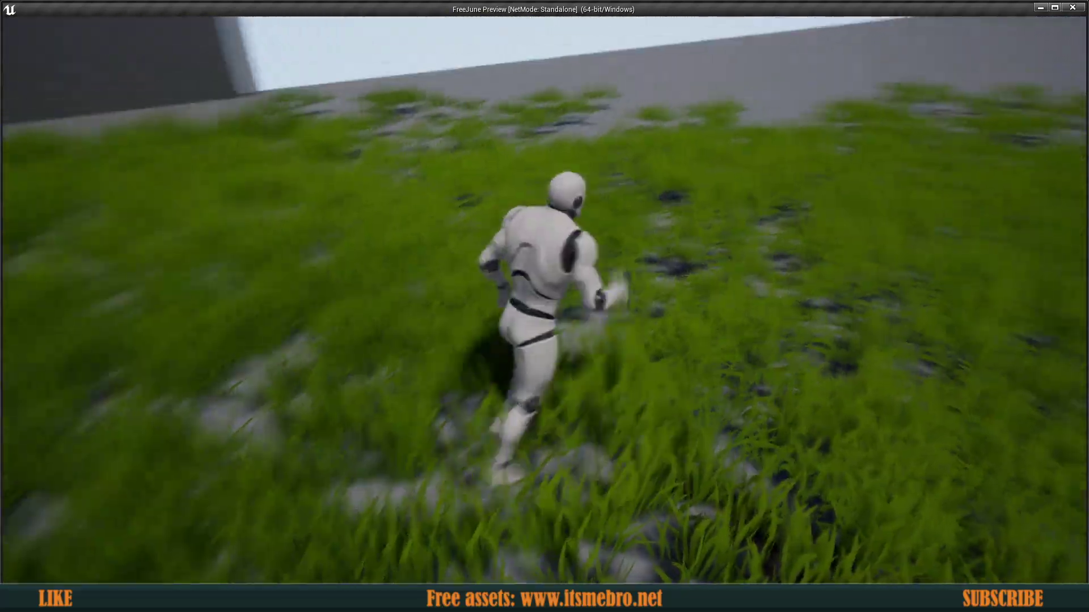
{"action": "key", "text": "Escape"}
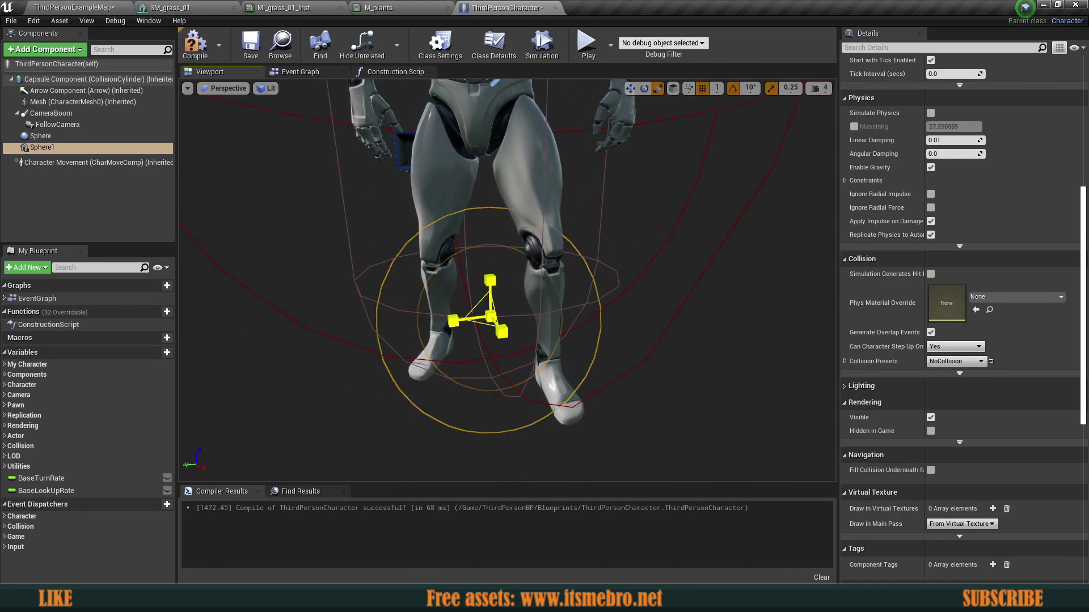
Step: Compile the ThirdPersonCharacter blueprint and play-test the character running back and forth through the grass
{"action": "left_click", "coordinate": [197, 47]}
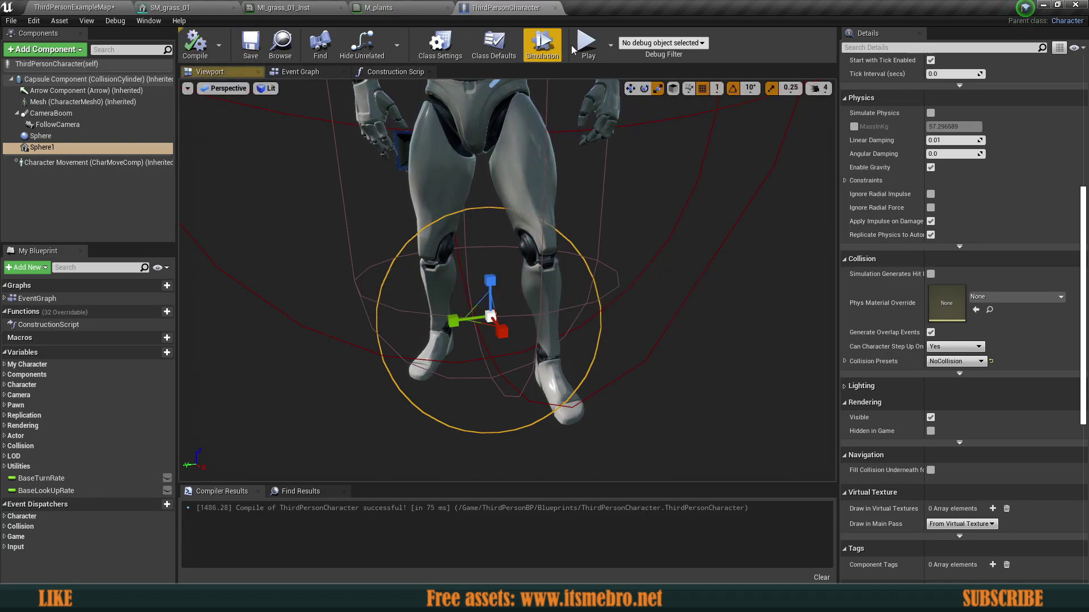
{"action": "left_click", "coordinate": [587, 45]}
{"action": "key", "text": "w"}
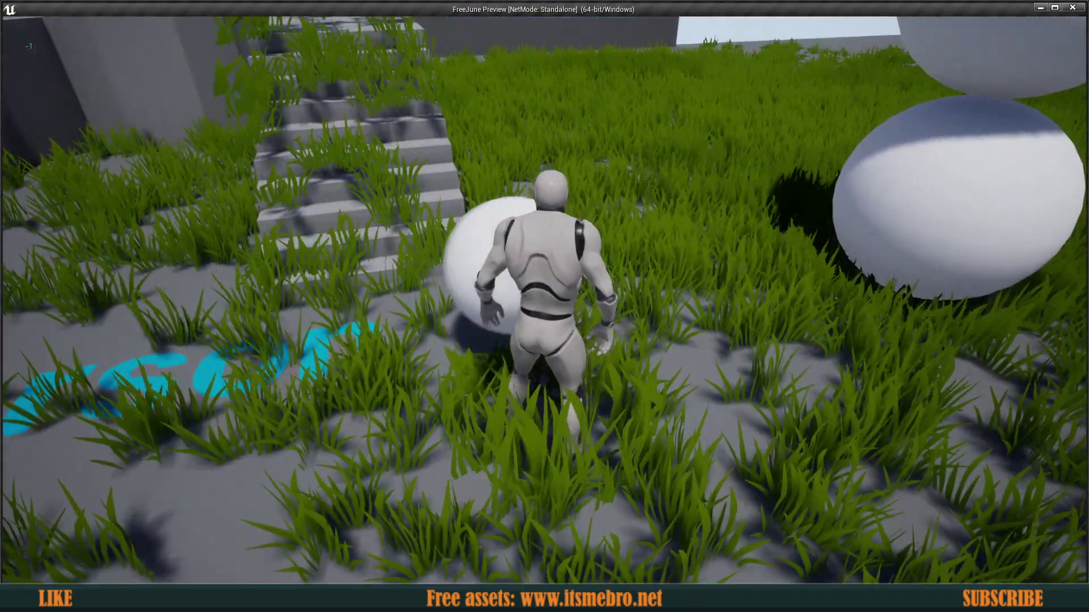
{"action": "key", "text": "d"}
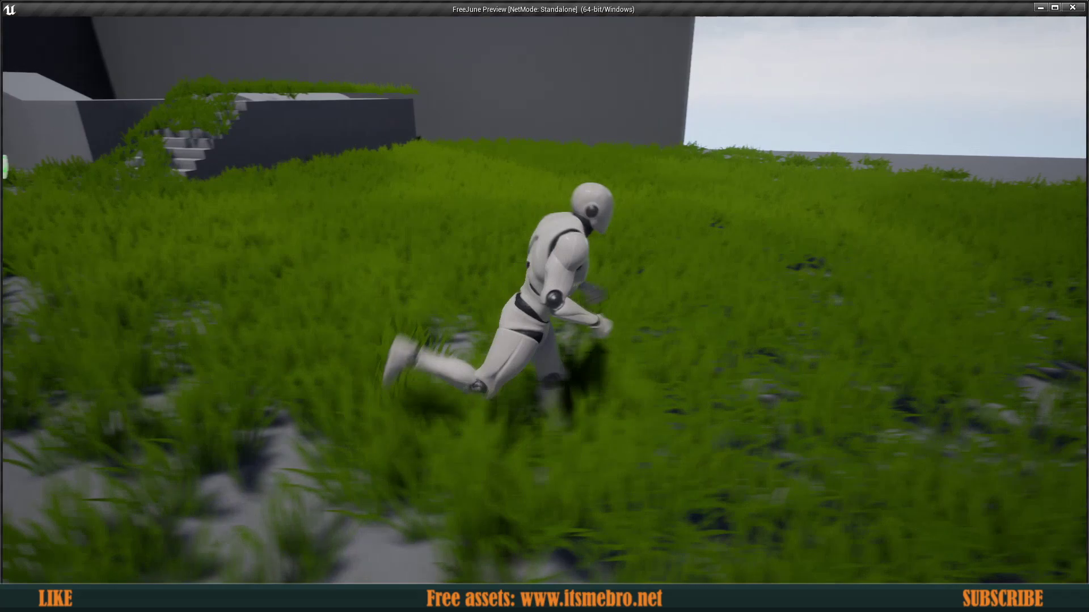
{"action": "key", "text": "w"}
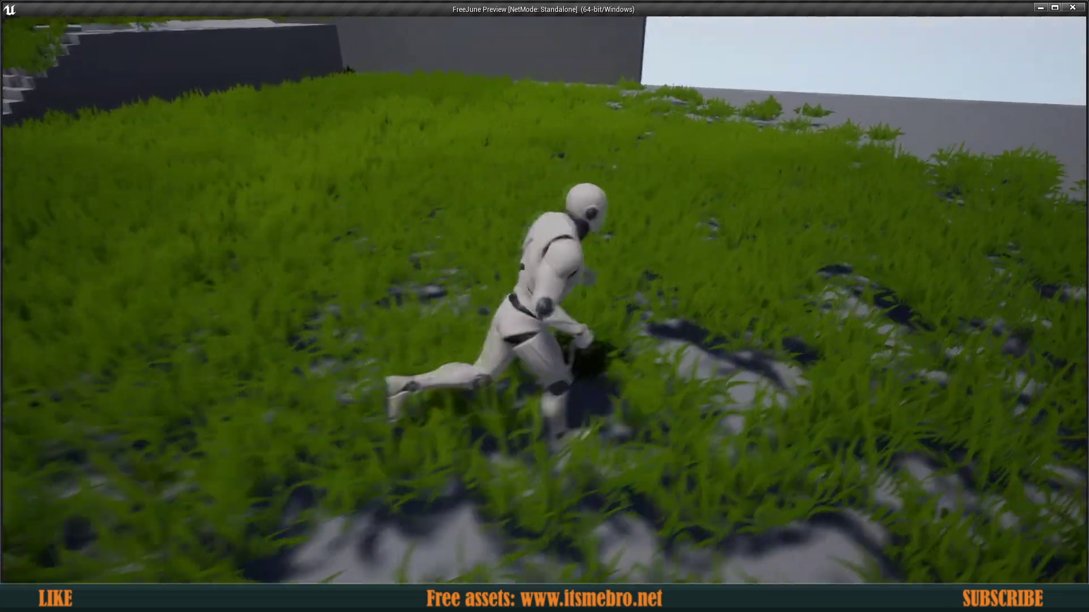
{"action": "key", "text": "w"}
{"action": "key", "text": "a"}
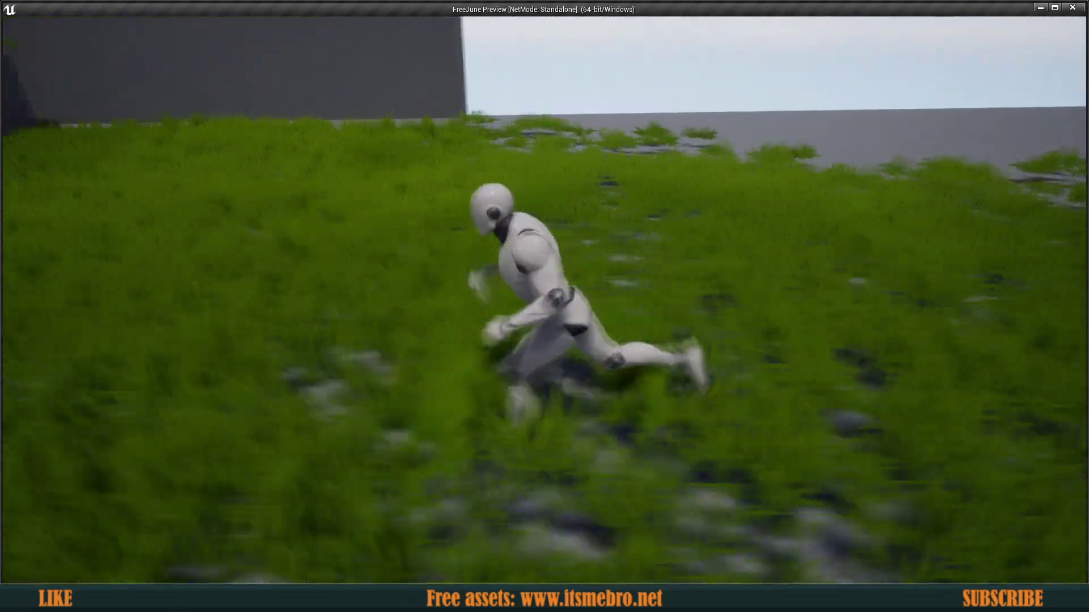
{"action": "key", "text": "Escape"}
Step: Examine the distance-field nodes in the M_plants material, including the Radius and Power parameters
{"action": "scroll", "coordinate": [367, 215], "scroll_direction": "down", "scroll_amount": 5}
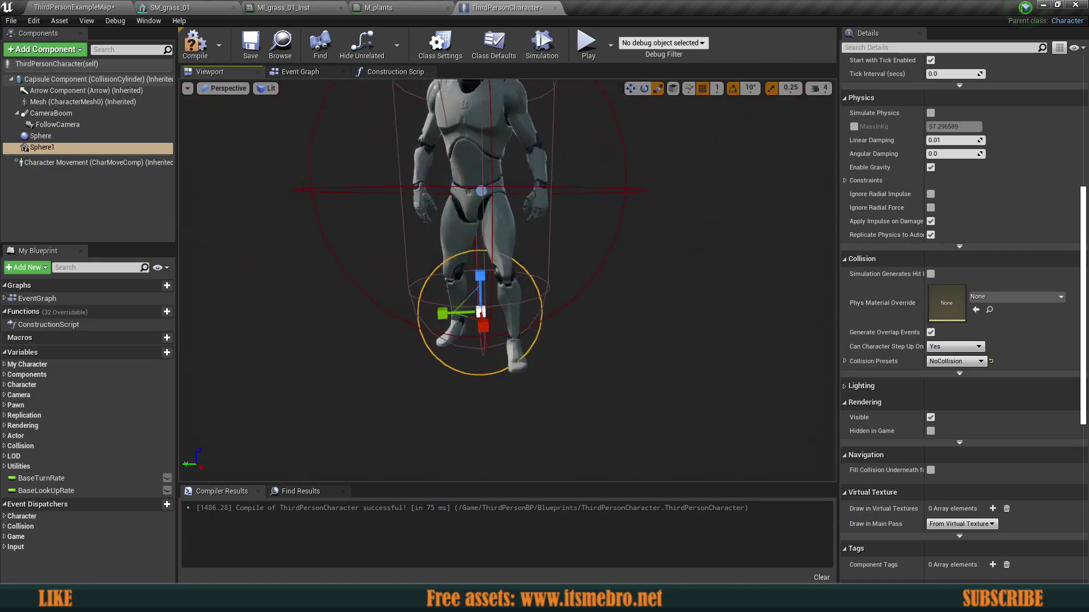
{"action": "right_click_drag", "start_coordinate": [366, 216], "coordinate": [340, 215]}
{"action": "left_click", "coordinate": [377, 8]}
{"action": "scroll", "coordinate": [360, 237], "scroll_direction": "up", "scroll_amount": 5}
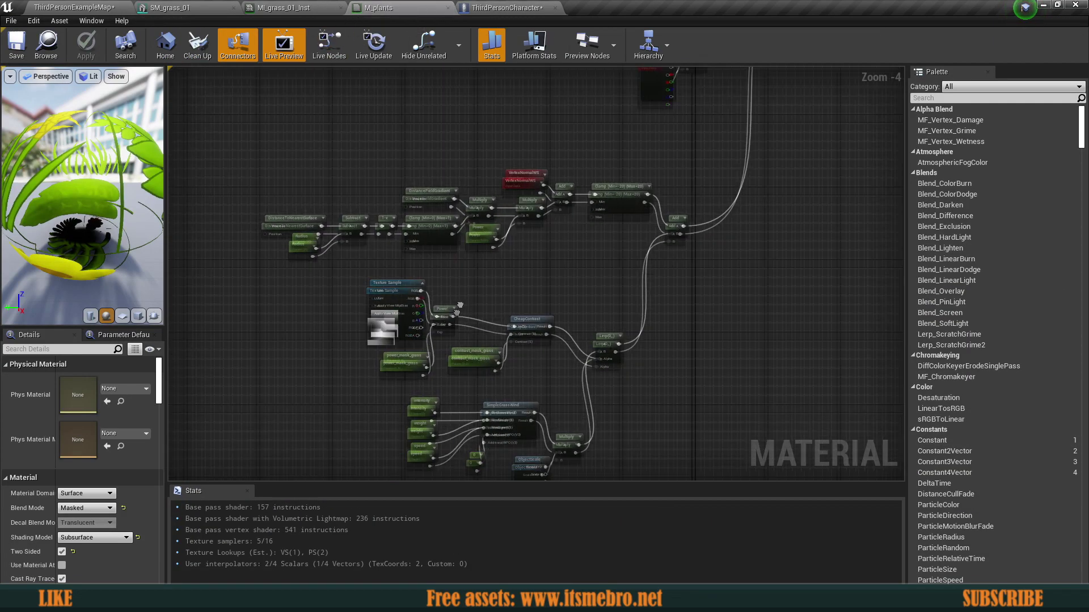
{"action": "left_click", "coordinate": [398, 306]}
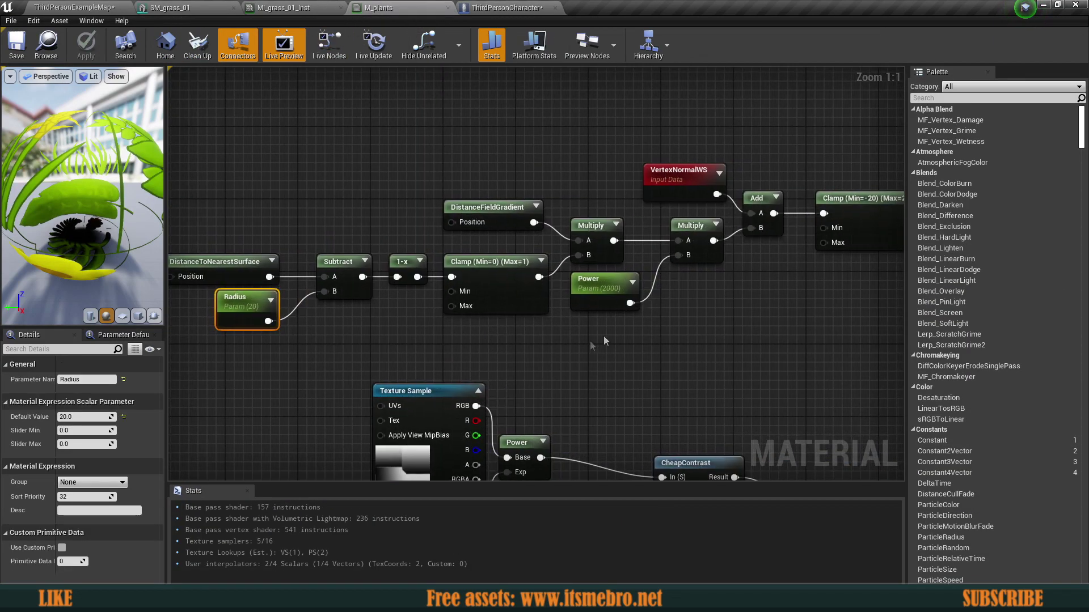
{"action": "scroll", "coordinate": [625, 321], "scroll_direction": "down", "scroll_amount": 2}
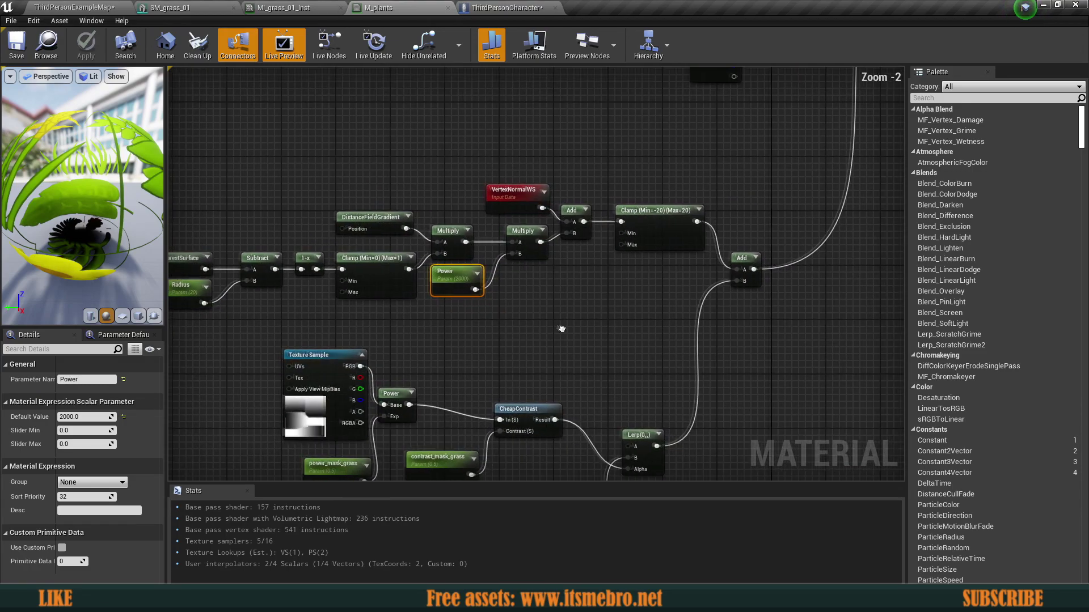
{"action": "scroll", "coordinate": [463, 310], "scroll_direction": "up", "scroll_amount": 2}
{"action": "scroll", "coordinate": [663, 274], "scroll_direction": "down", "scroll_amount": 2}
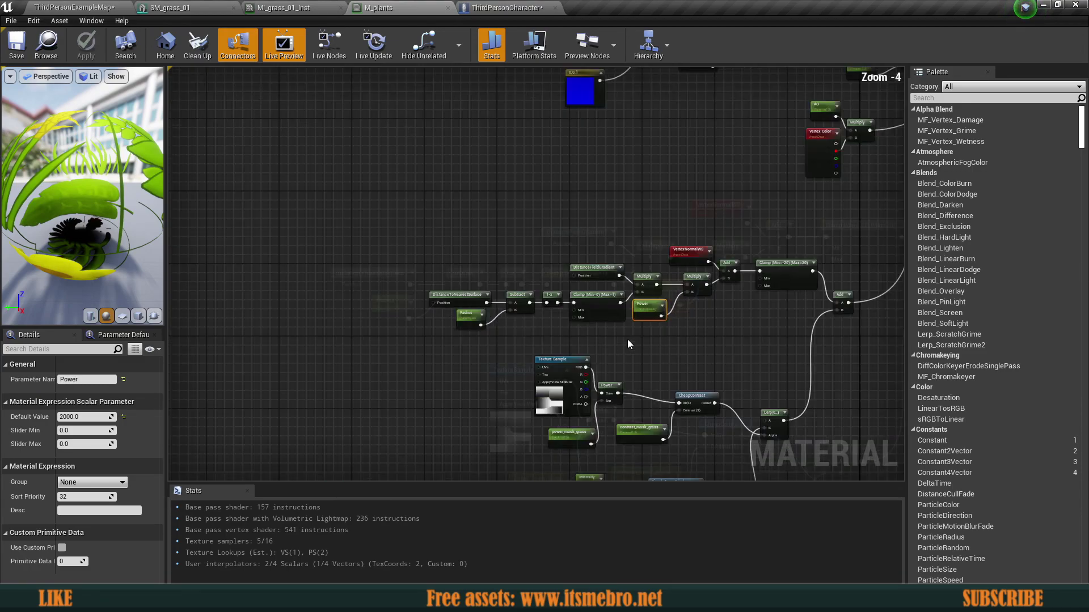
{"action": "left_click", "coordinate": [570, 335]}
{"action": "scroll", "coordinate": [509, 332], "scroll_direction": "up", "scroll_amount": 2}
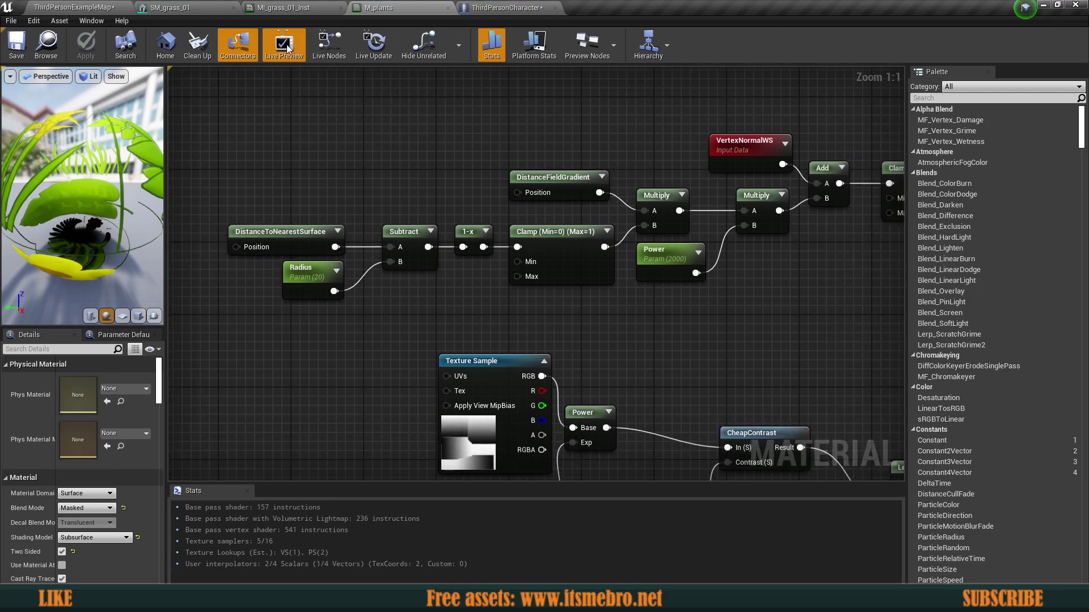
Step: In ThirdPersonExampleMap, move the Sphere actor sideways across the lawn and lower it into the grass
{"action": "left_click", "coordinate": [506, 8]}
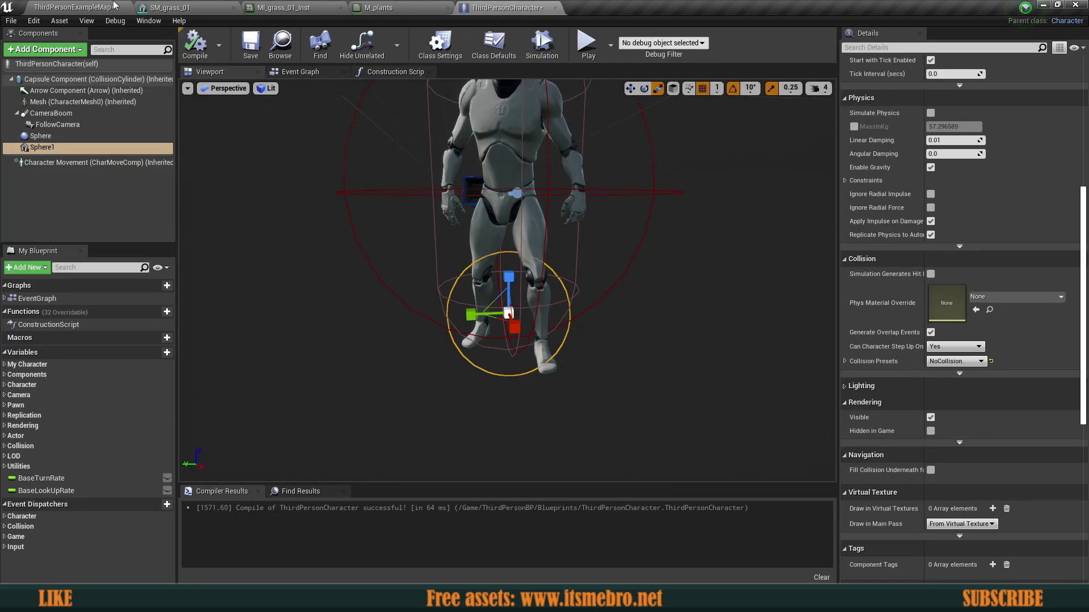
{"action": "left_click", "coordinate": [114, 6]}
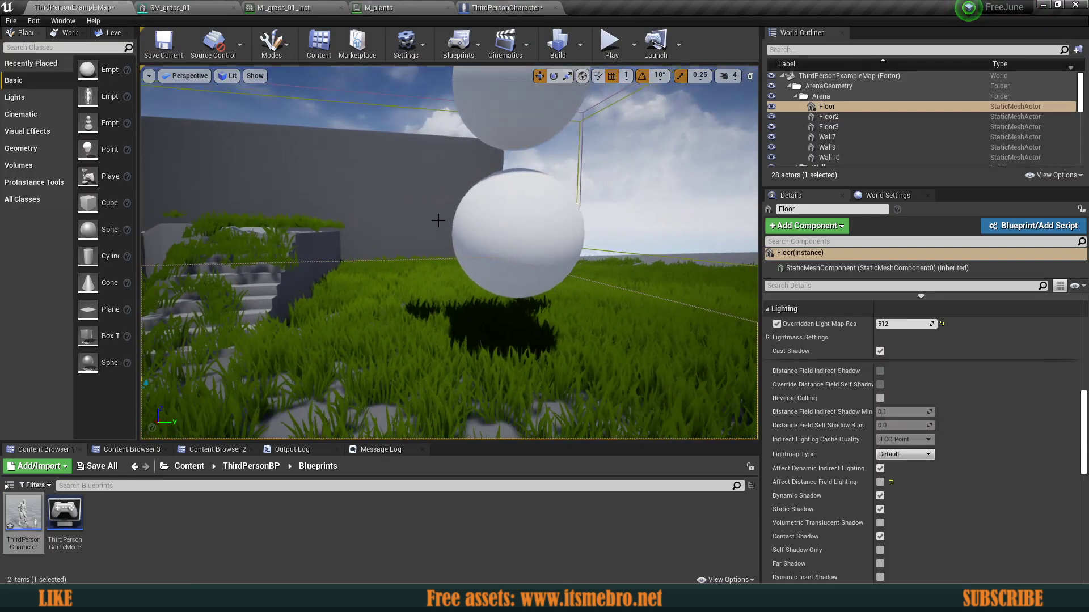
{"action": "left_click", "coordinate": [311, 227]}
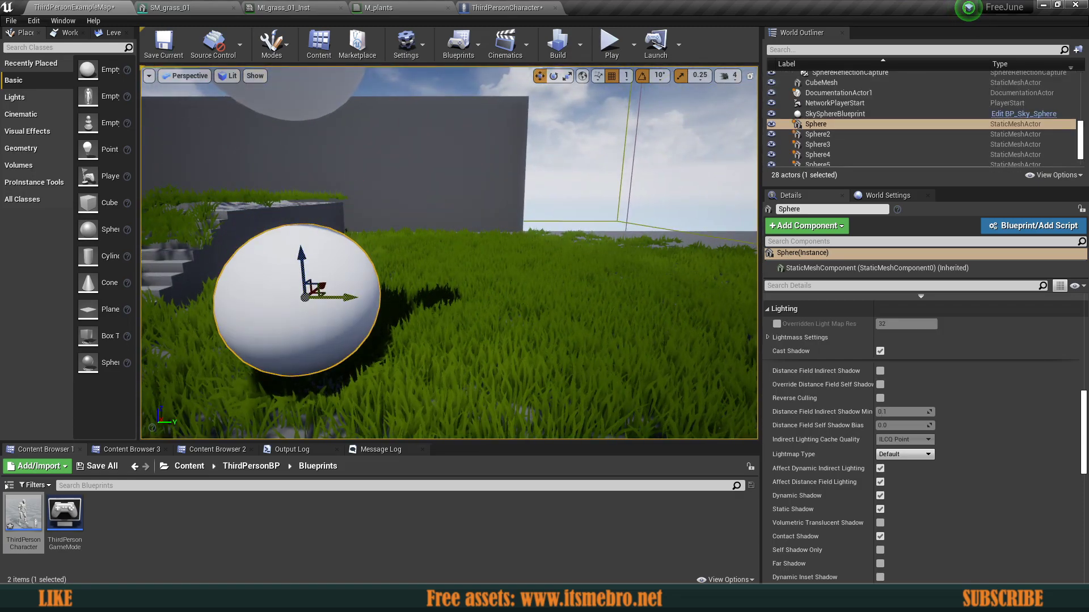
{"action": "left_click_drag", "start_coordinate": [318, 306], "coordinate": [549, 305]}
{"action": "left_click_drag", "start_coordinate": [532, 260], "coordinate": [526, 334]}
{"action": "right_click_drag", "start_coordinate": [527, 335], "coordinate": [510, 340]}
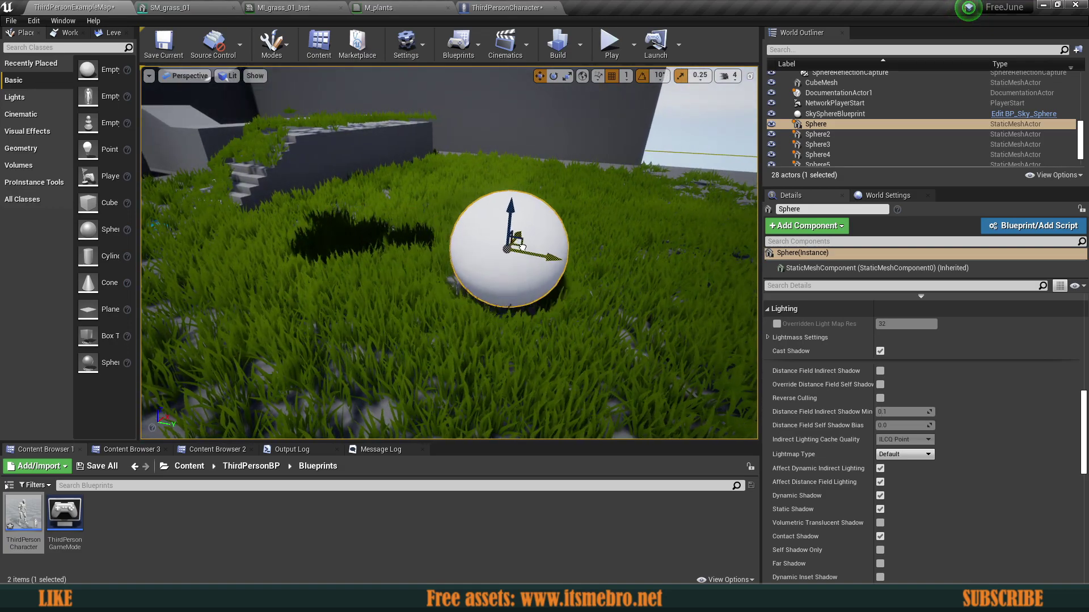